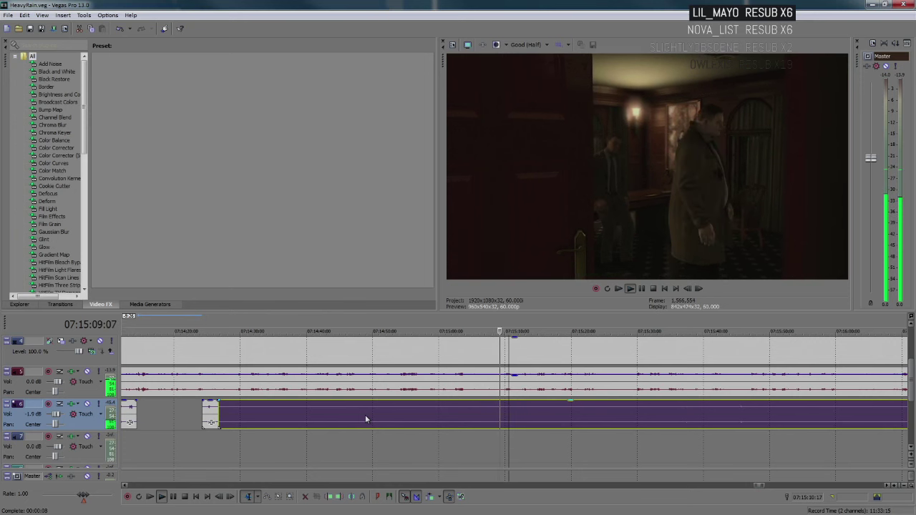
Step: Play back the scene between about 07:15:02 and 07:15:18 and check it against the silent stretch of the track 6 audio
scroll(365, 419, "down", 3)
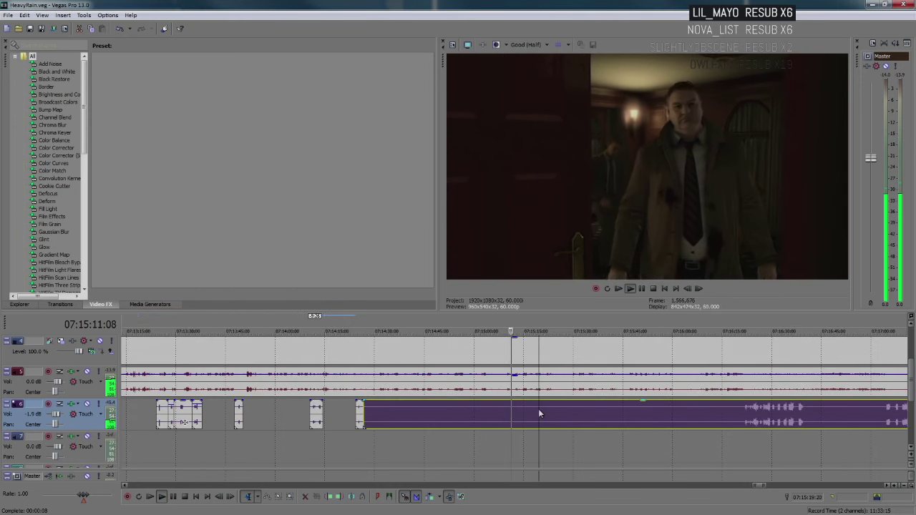
scroll(540, 414, "up", 2)
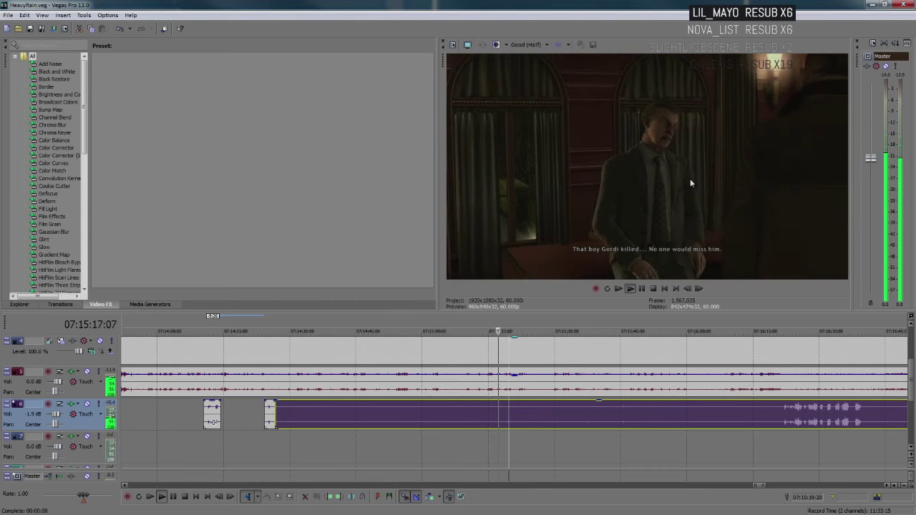
key("Return")
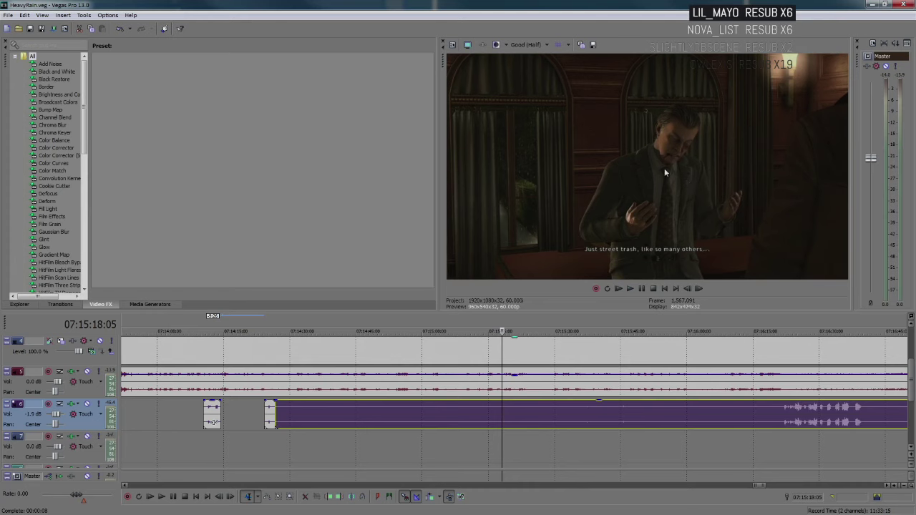
left_click(431, 409)
key("Return")
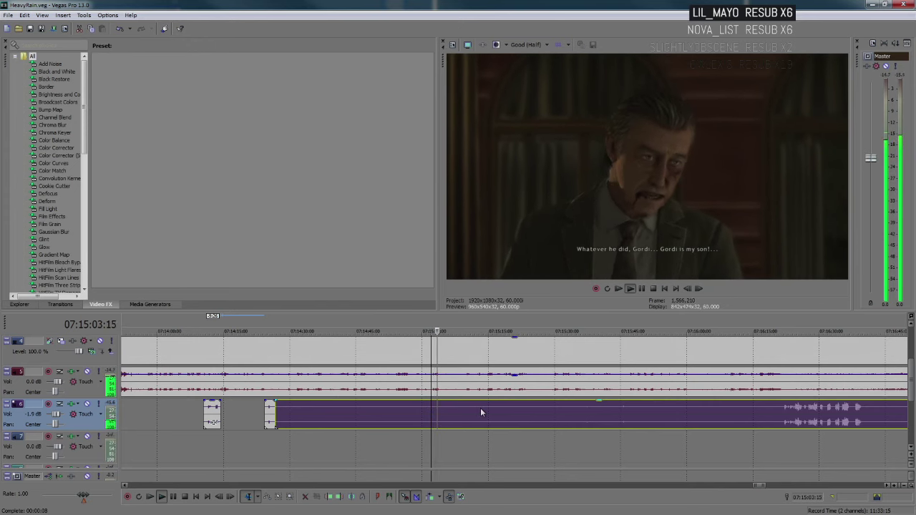
key("Return")
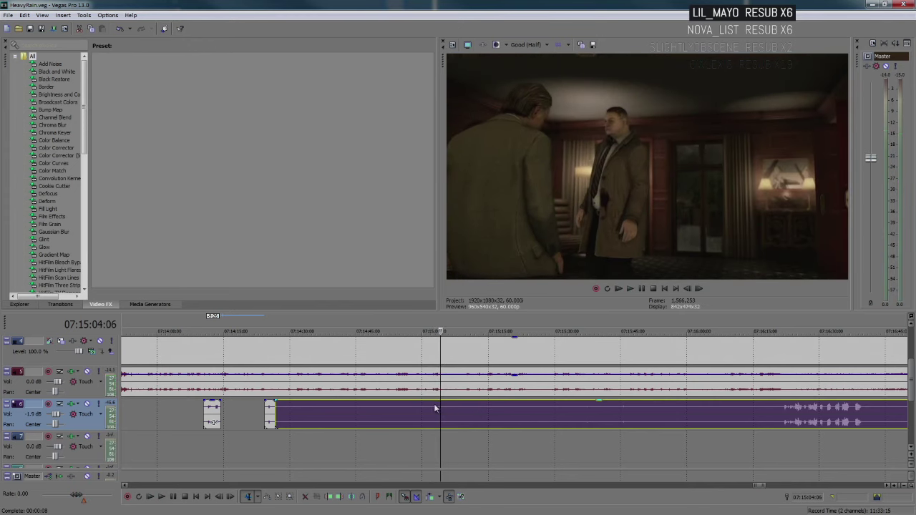
key("space")
key("space")
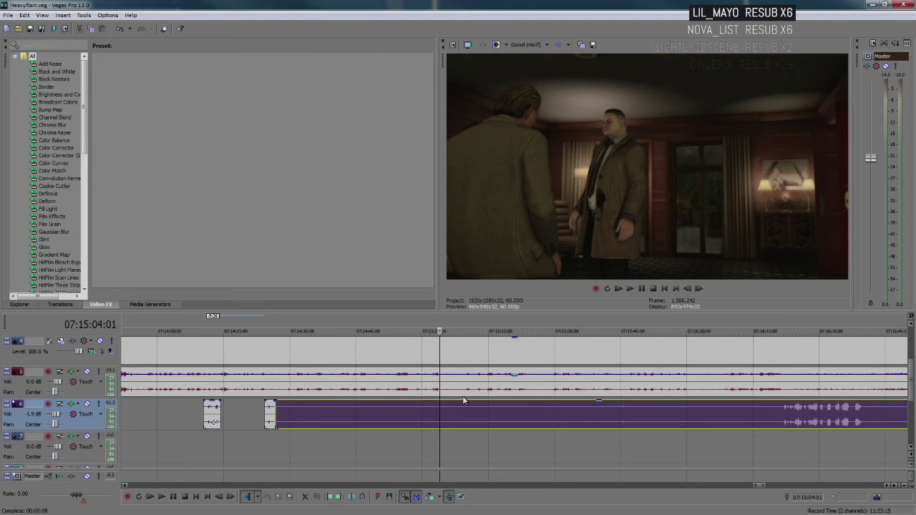
left_click(464, 406)
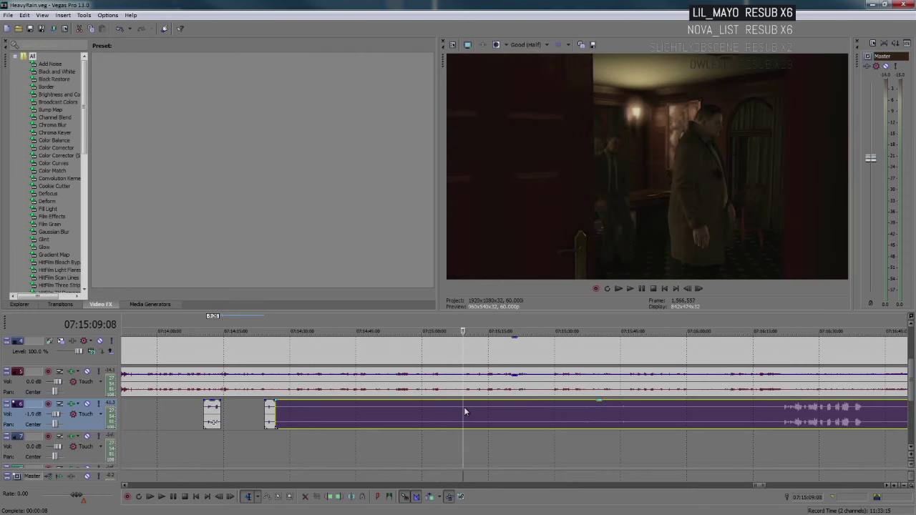
key("space")
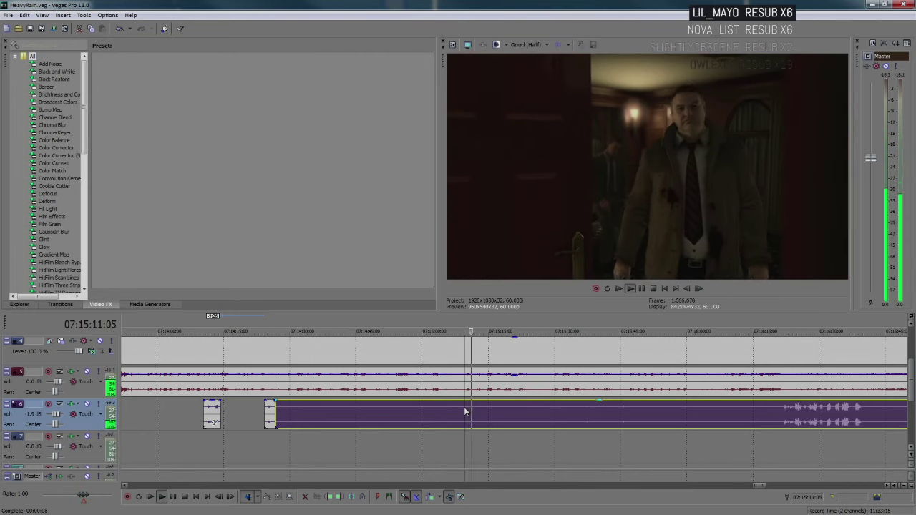
key("Return")
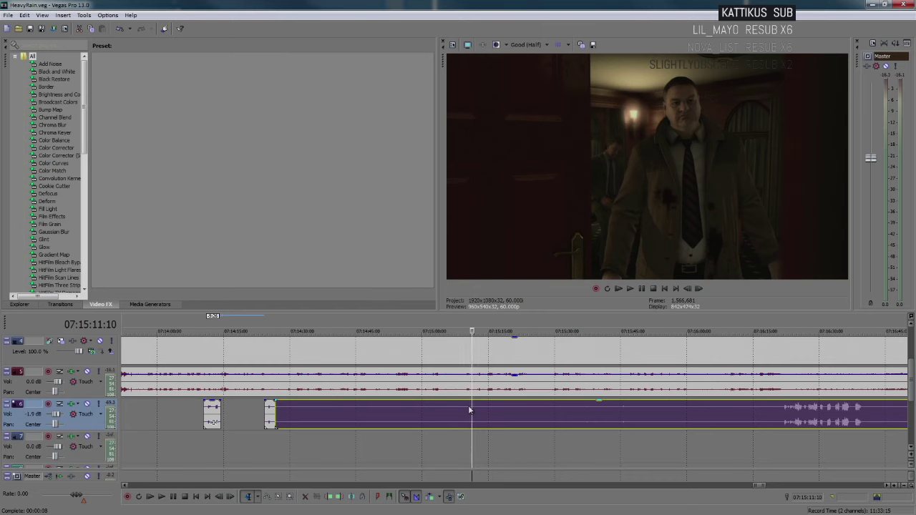
Step: Trim the start of the long track 6 audio clip to about 07:15:33 and split the clip at 07:15:46:24
key("space")
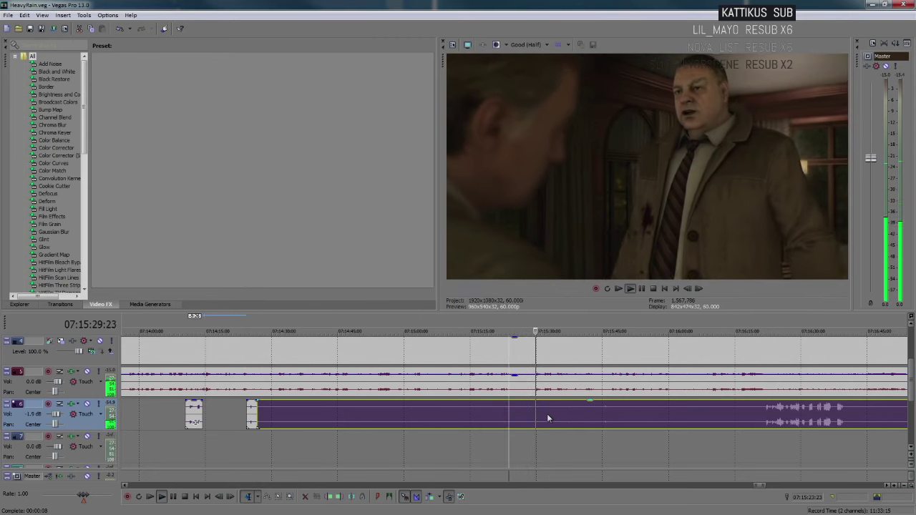
left_click_drag(258, 413, 577, 420)
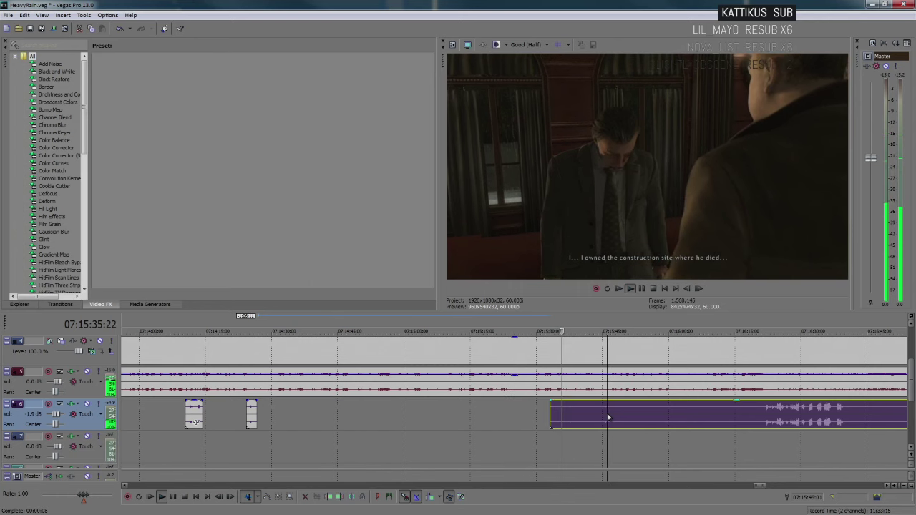
scroll(608, 413, "up", 3)
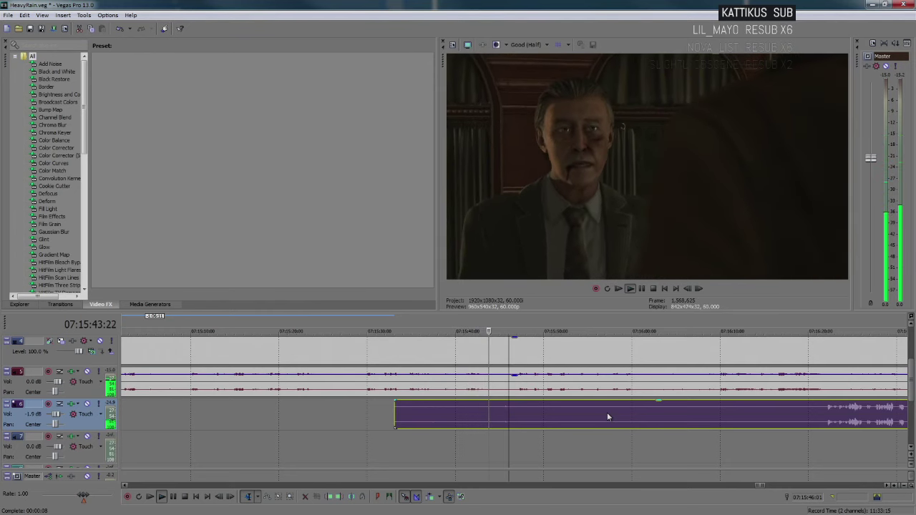
key("Return")
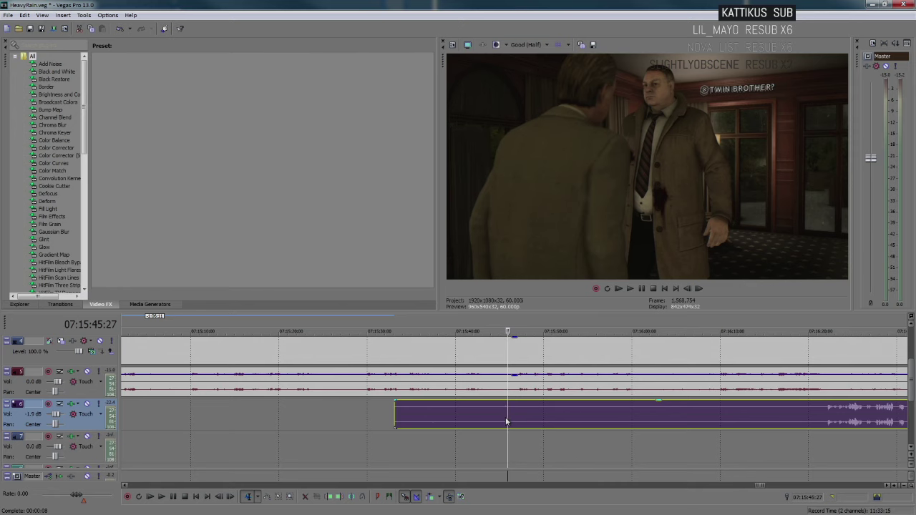
key("space")
key("s")
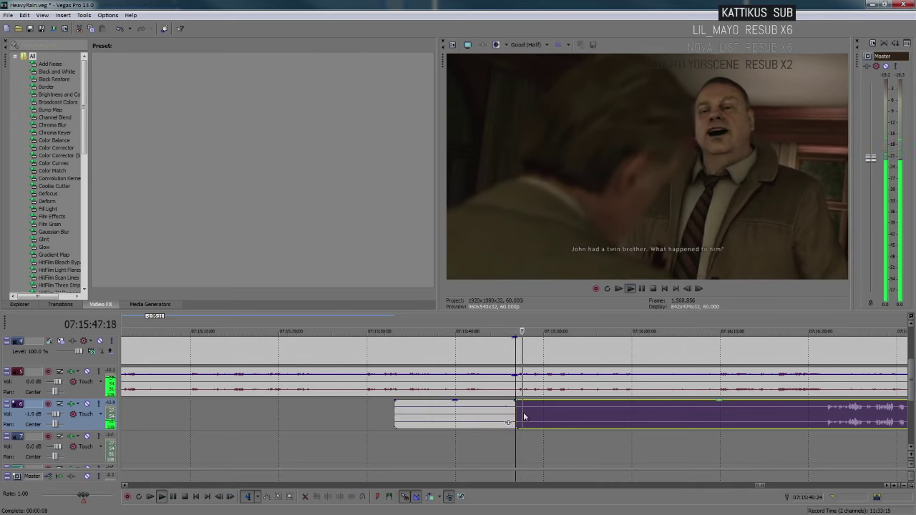
Step: Trim the start of the track 6 audio after the split to about 07:16:21, just before the speech waveform
scroll(597, 417, "down", 2)
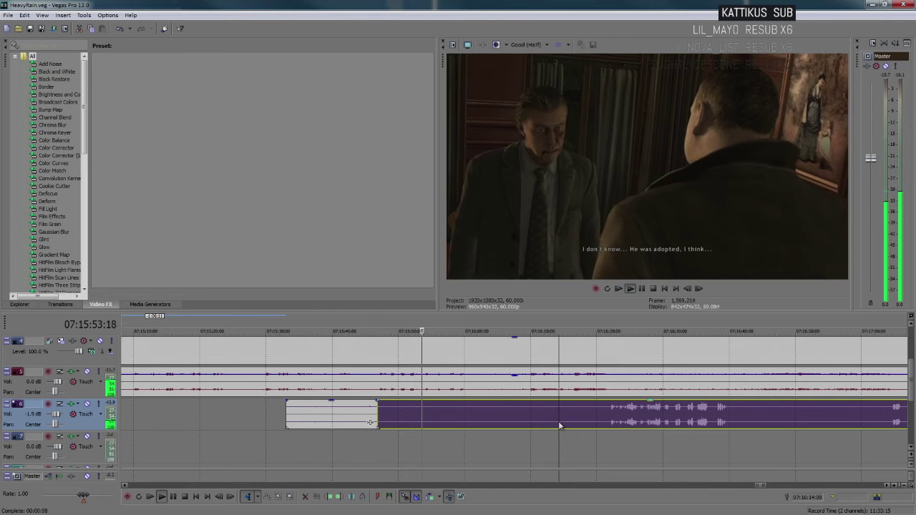
scroll(461, 423, "up", 1)
scroll(343, 423, "down", 1)
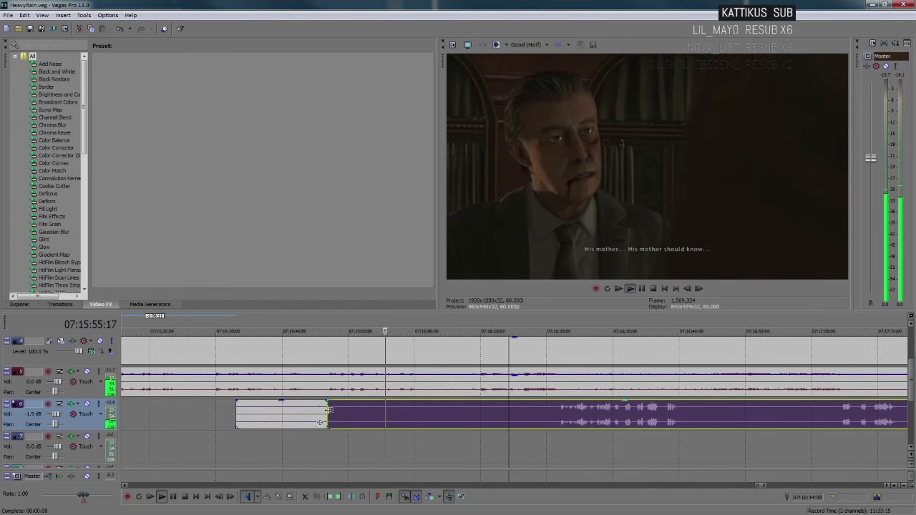
left_click_drag(328, 410, 425, 413)
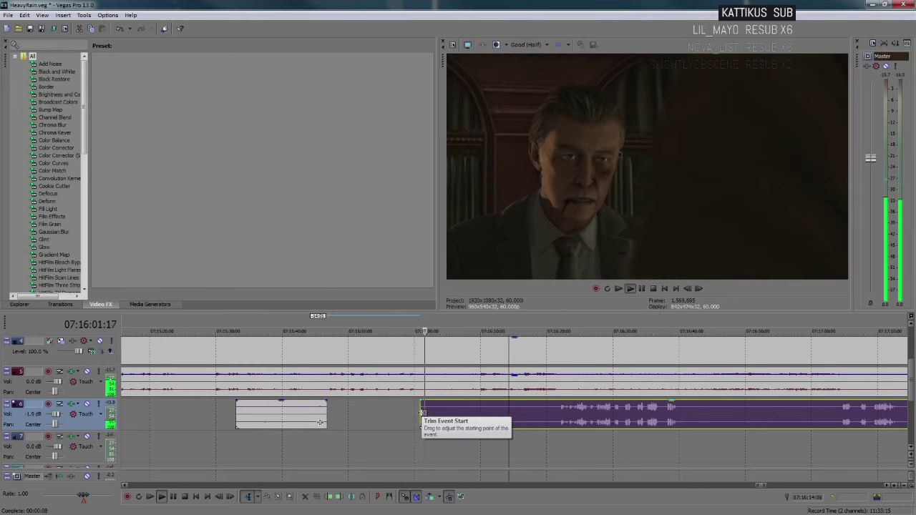
scroll(485, 420, "down", 1)
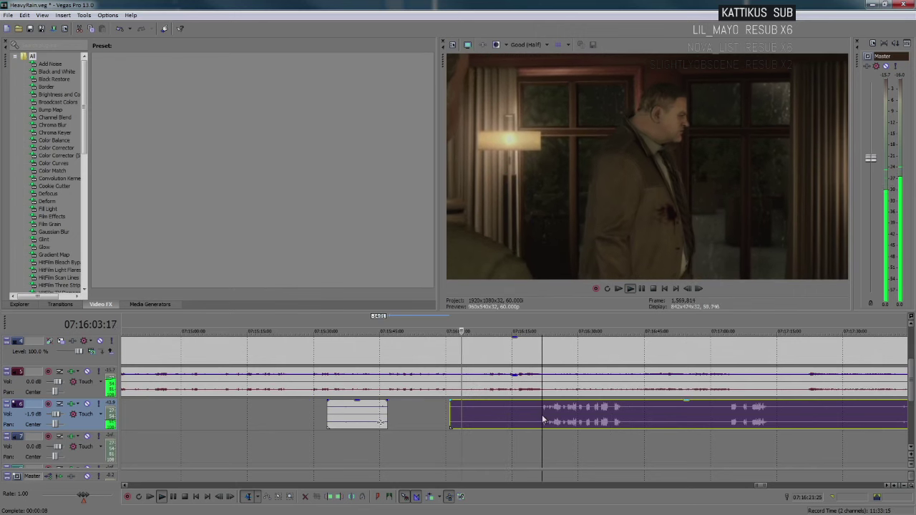
scroll(543, 420, "up", 1)
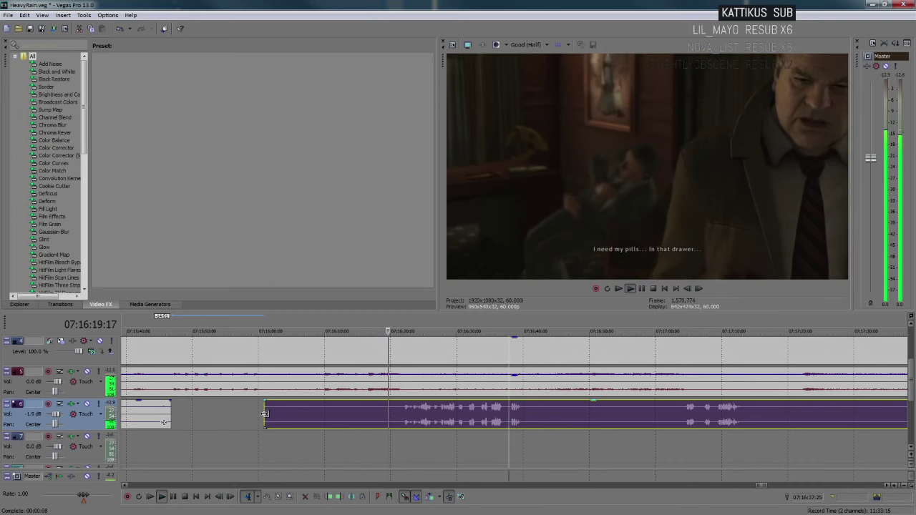
left_click_drag(265, 413, 396, 417)
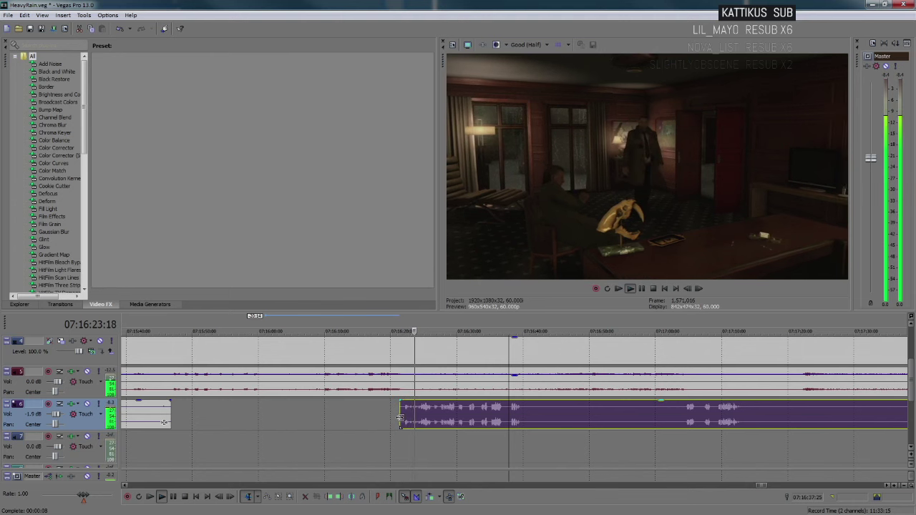
Step: Play through the speech on track 6 and split its audio clip at 07:17:13:07, after the last spoken section
scroll(539, 421, "up", 2)
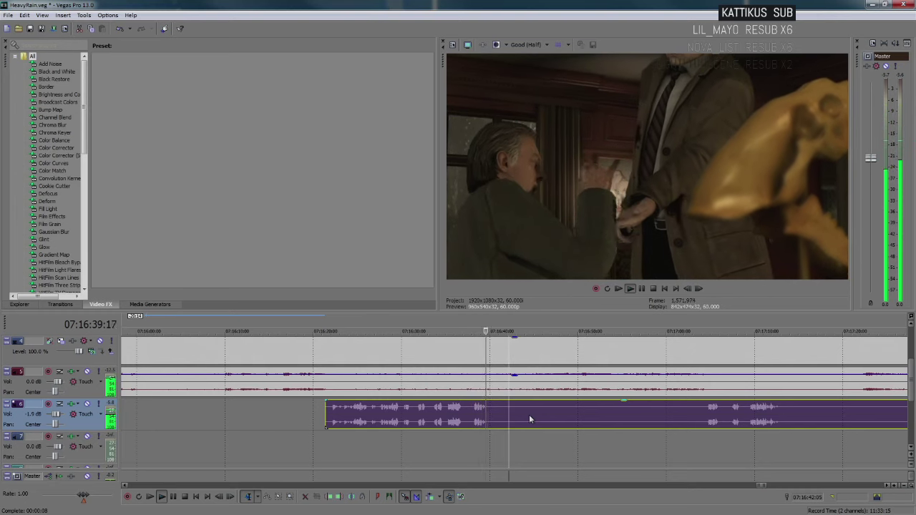
key("space")
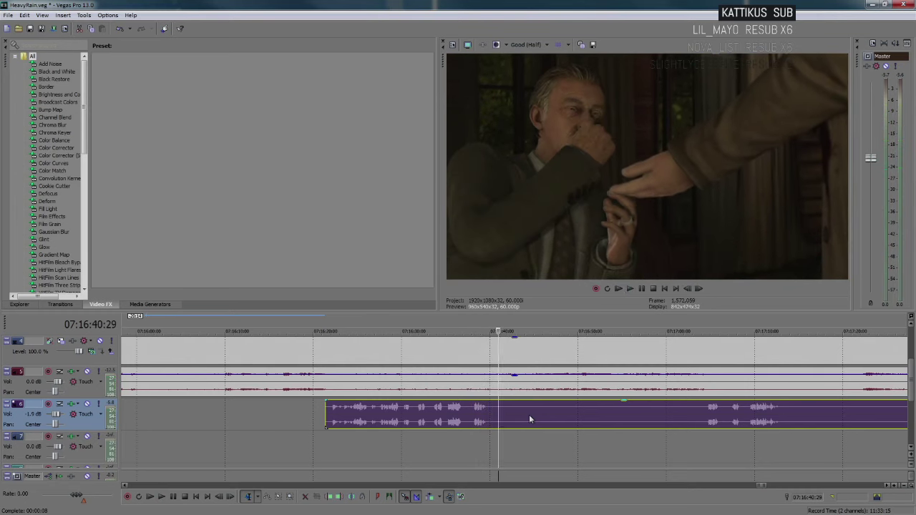
key("space")
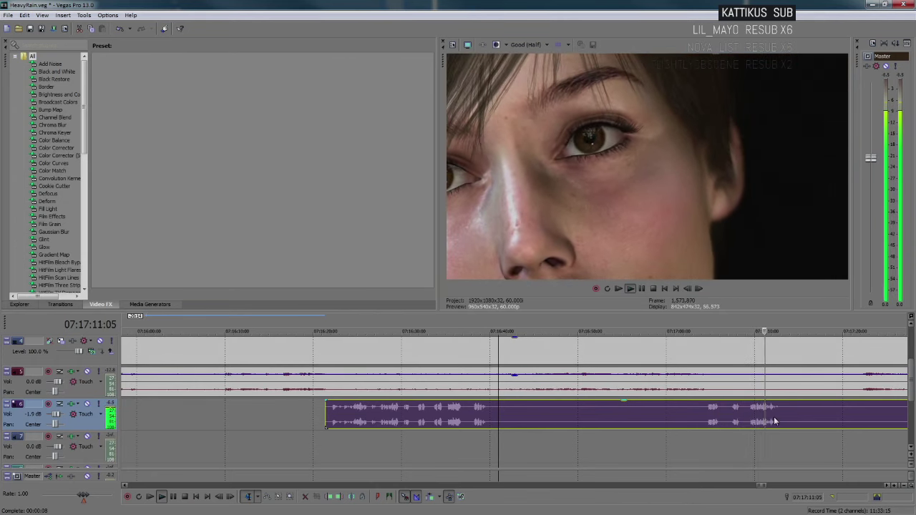
key("Return")
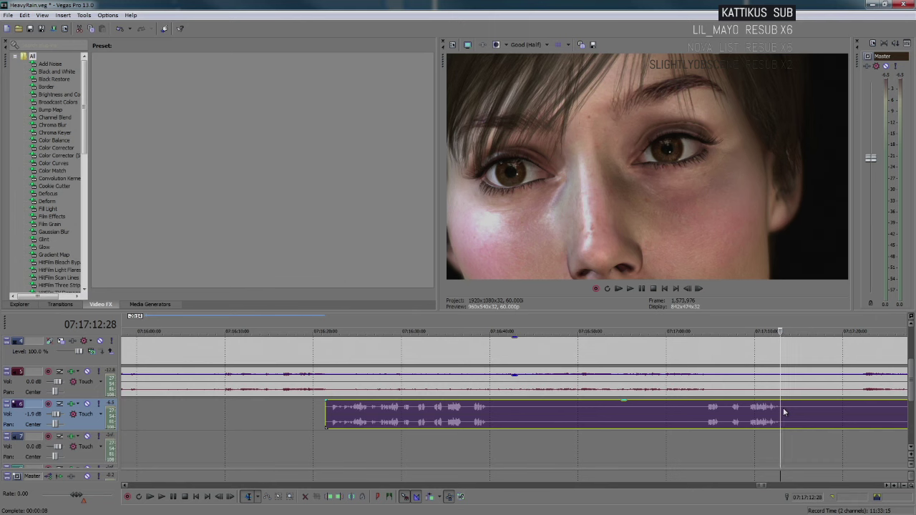
left_click(783, 412)
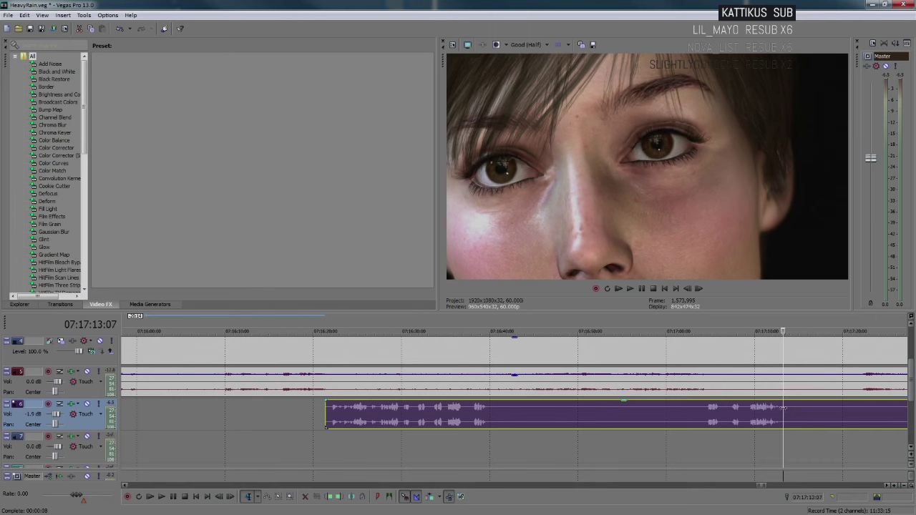
key("s")
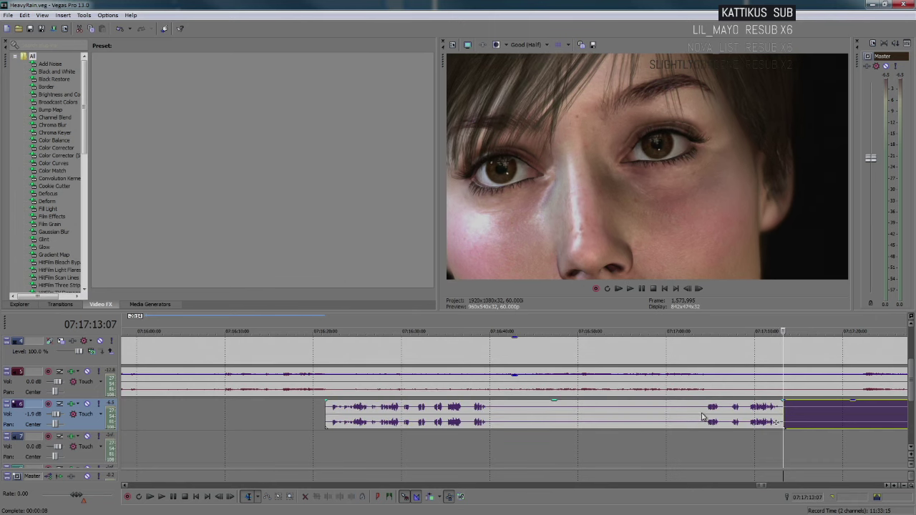
Step: Split the track 6 audio at 07:17:04:00 and trim the preceding part's end back to about 07:16:41, removing the silent gap
left_click(700, 417)
key("s")
left_click_drag(694, 422, 491, 423)
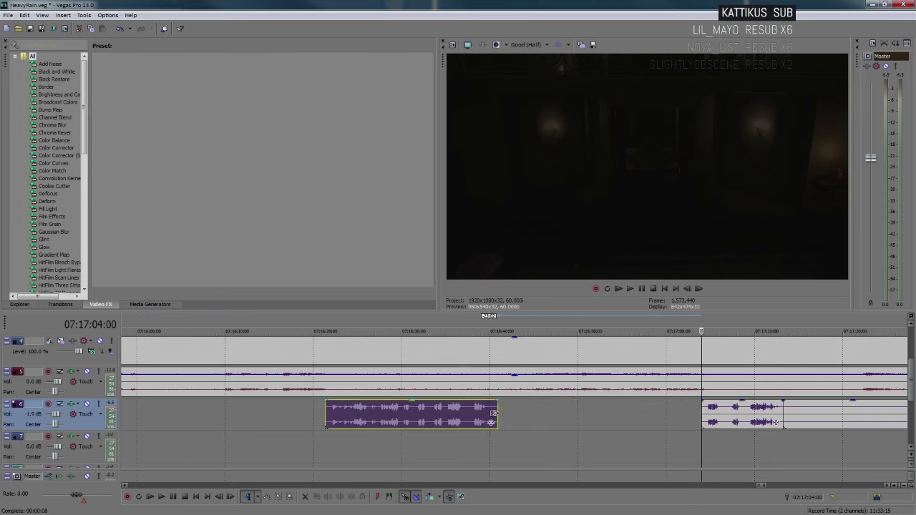
Step: Lower the gain of the short track 6 speech clip at 07:17:04 to about -1.9 dB and play it back
left_click(735, 406)
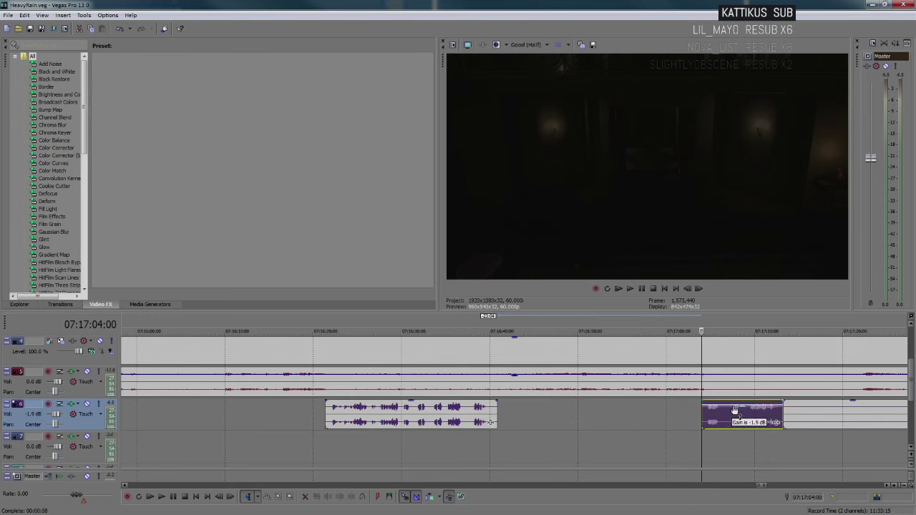
key("space")
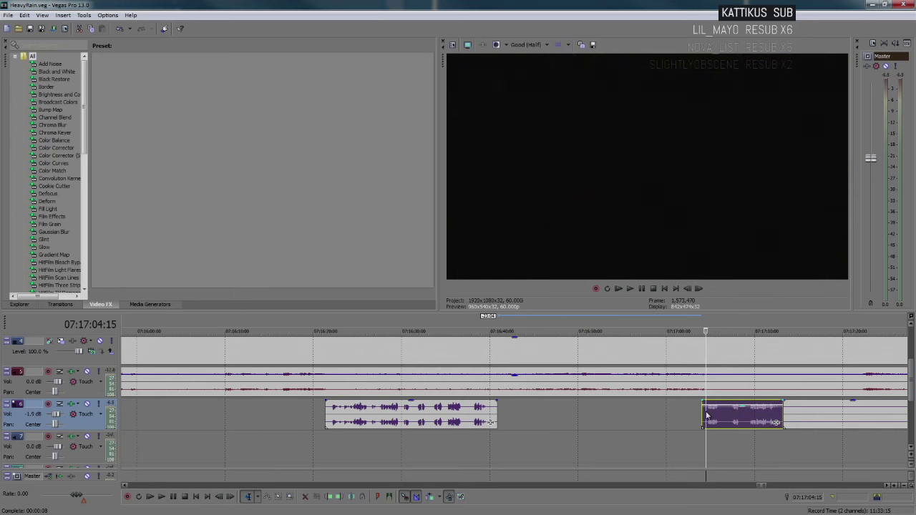
scroll(653, 411, "up", 3)
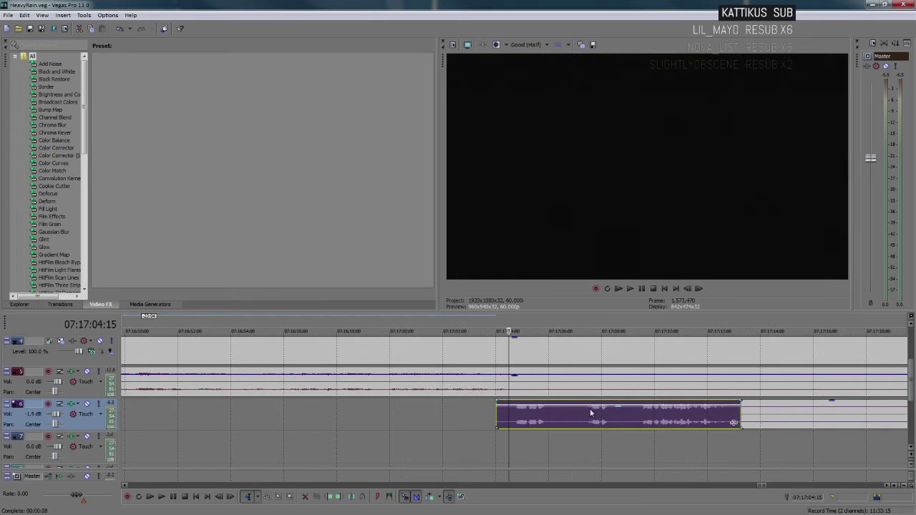
key("space")
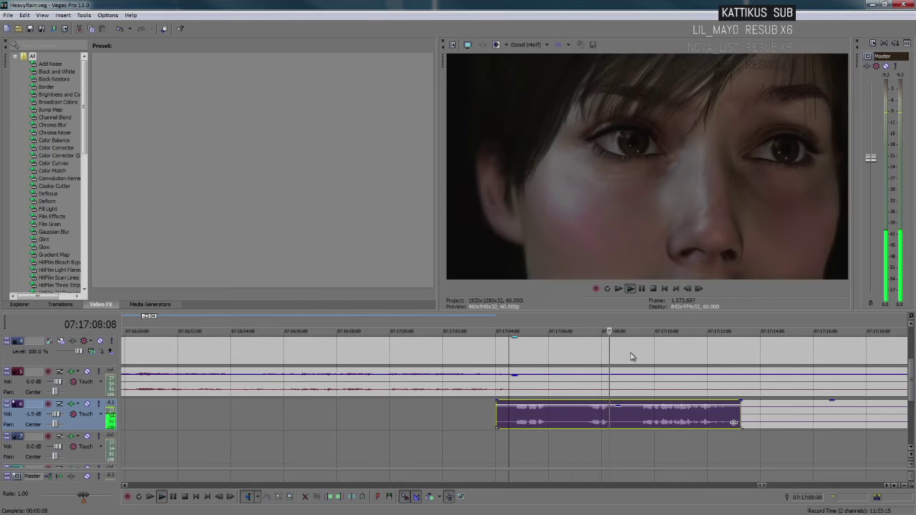
Step: Split the game video and its track 5 audio at 07:17:09:15 and trim the following part's start to about 07:17:22
scroll(634, 358, "down", 4)
left_click(664, 361)
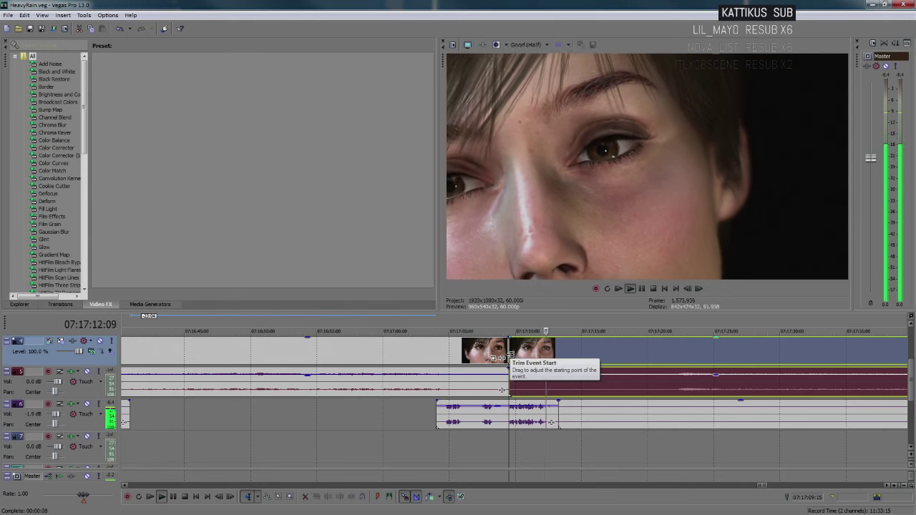
key("space")
left_click_drag(510, 354, 673, 373)
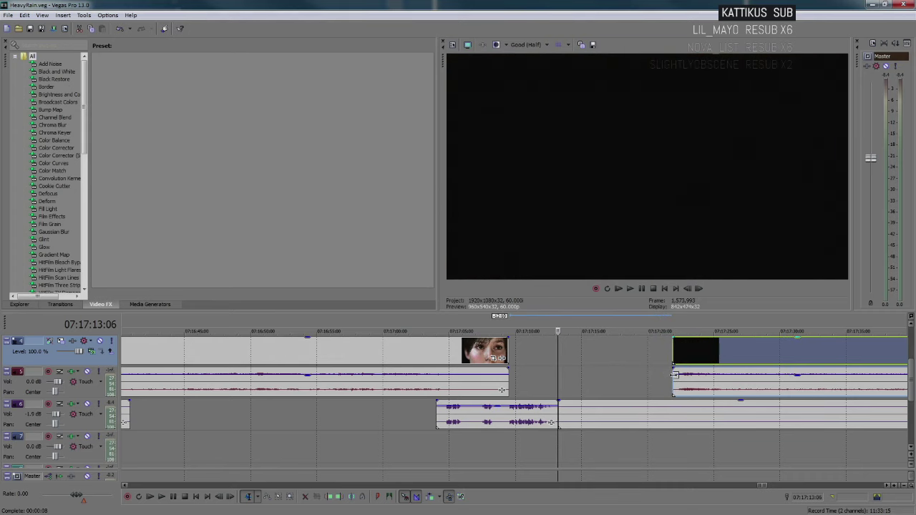
Step: Trim the last track 6 clip's start to 07:17:30:24 and move it with the following game footage earlier, crossfading into the preceding footage
left_click_drag(557, 419, 766, 390)
left_click(792, 355)
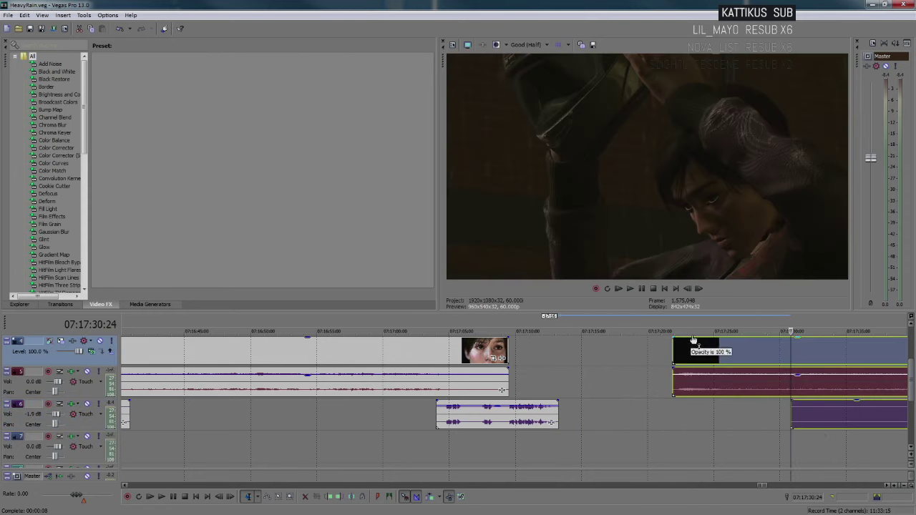
left_click_drag(695, 353, 519, 354)
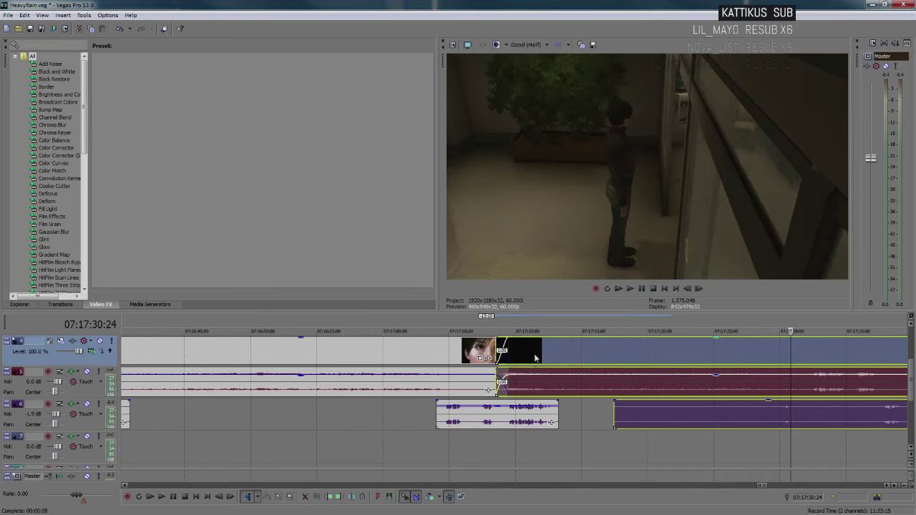
Step: Move the following footage and track 6 clip about 3 seconds later, extend the preceding footage to crossfade at about 07:17:12, and play the transition
left_click_drag(536, 358, 579, 358)
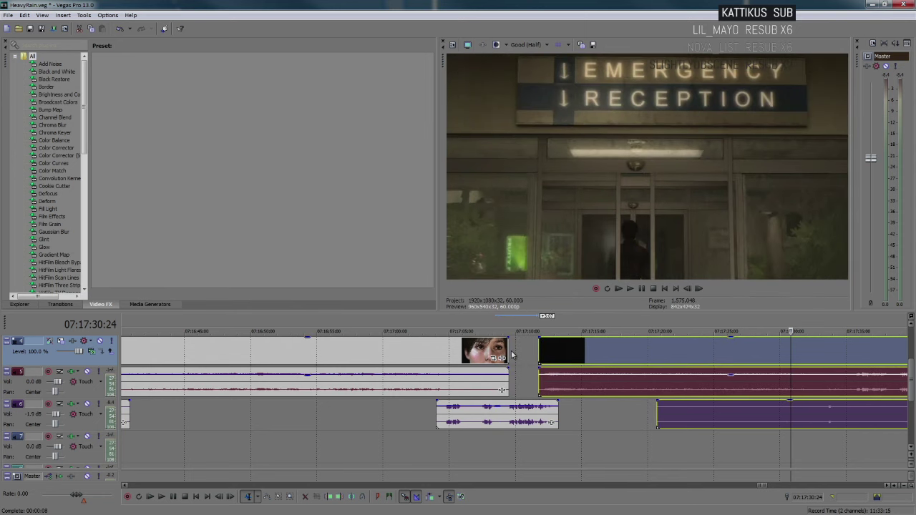
mouse_move(512, 355)
left_mouse_down()
mouse_move(553, 357)
mouse_move(522, 353)
left_mouse_up()
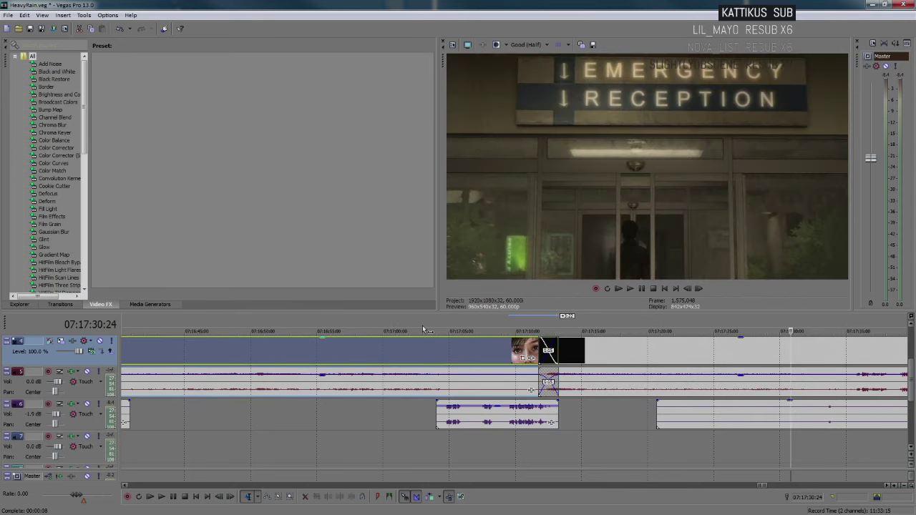
left_click_drag(423, 325, 610, 325)
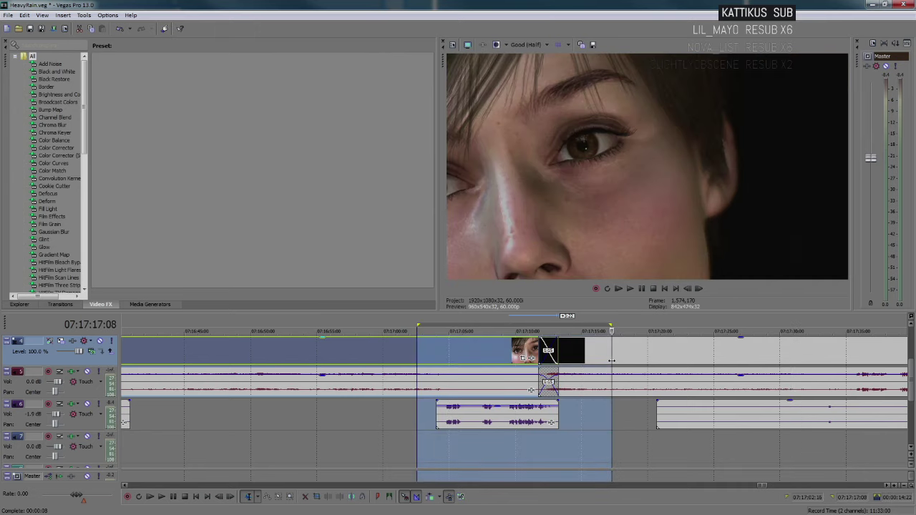
left_click(502, 379)
key("space")
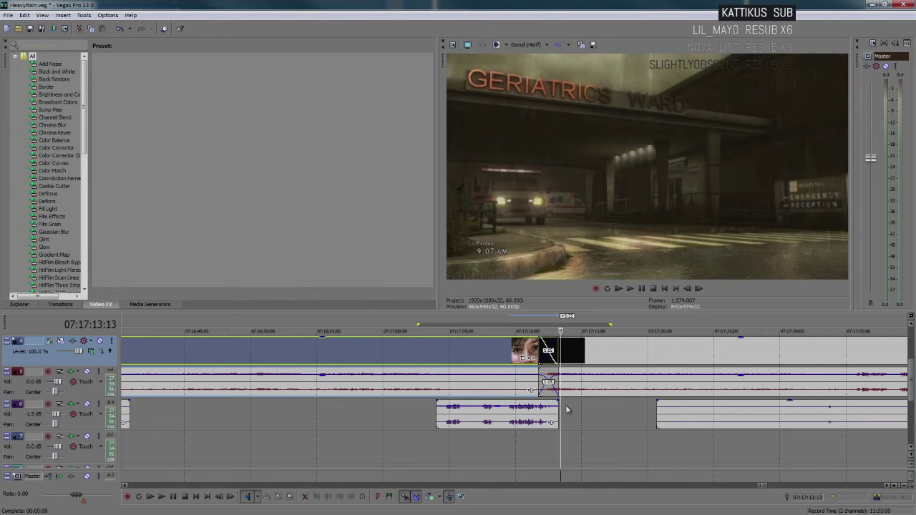
left_click(580, 385)
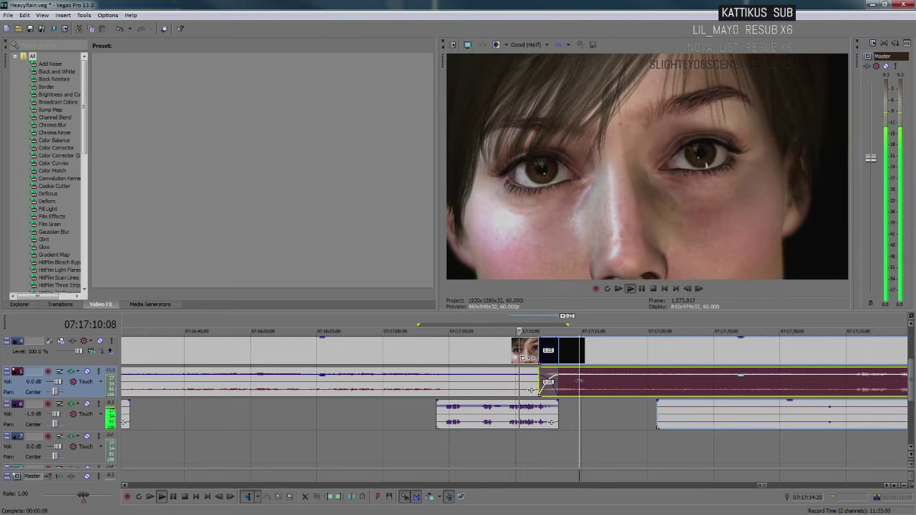
scroll(608, 390, "up", 3)
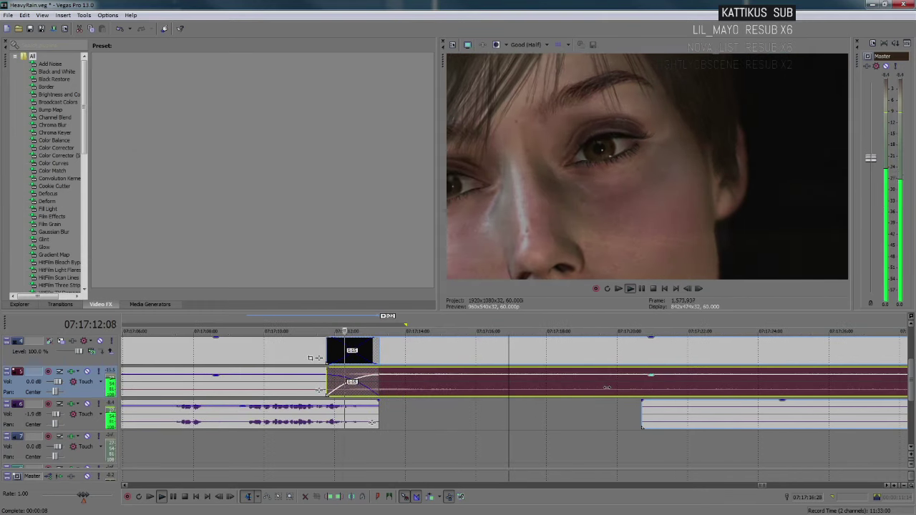
scroll(608, 391, "down", 3)
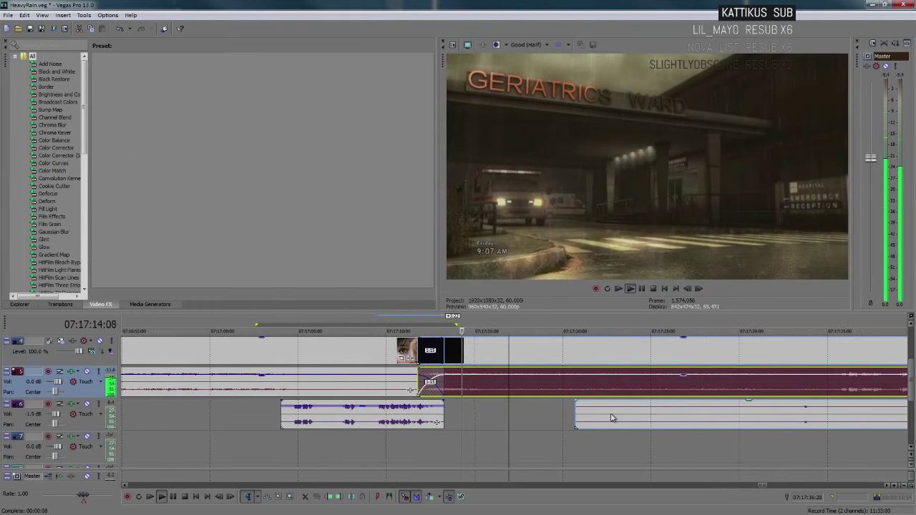
Step: Trim the start of the last track 6 clip to about 07:17:33 and play back the footage leading up to it
left_click(641, 413)
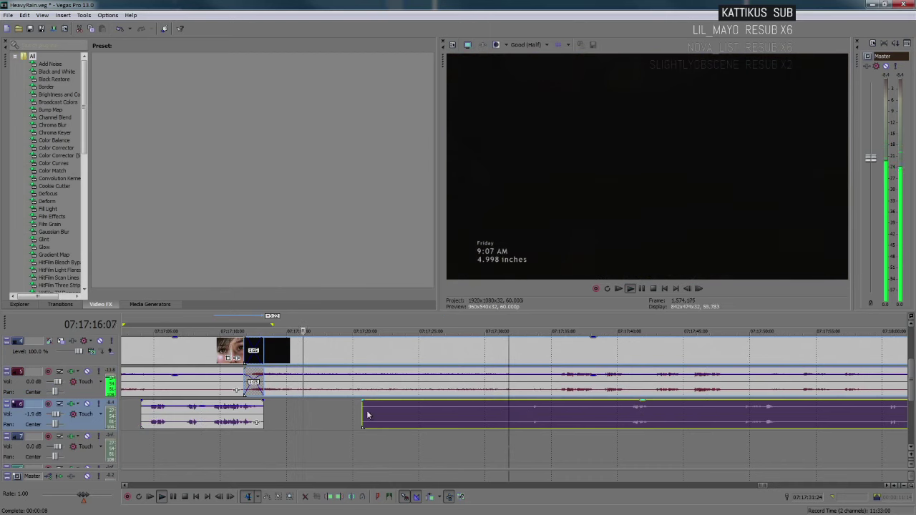
left_click_drag(363, 417, 523, 418)
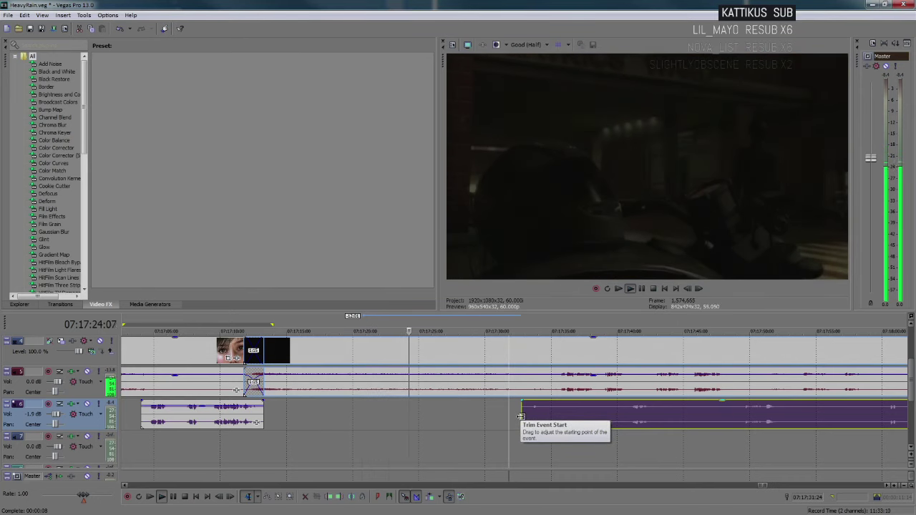
key("Return")
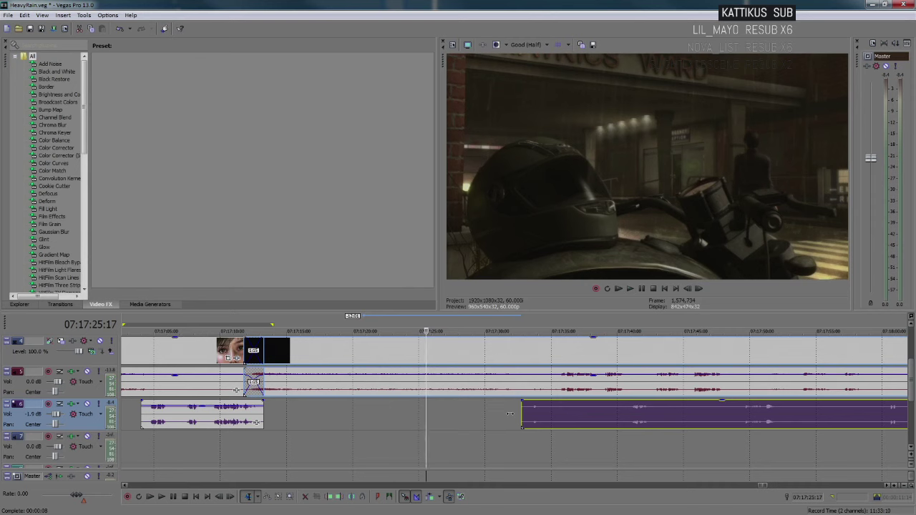
key("Return")
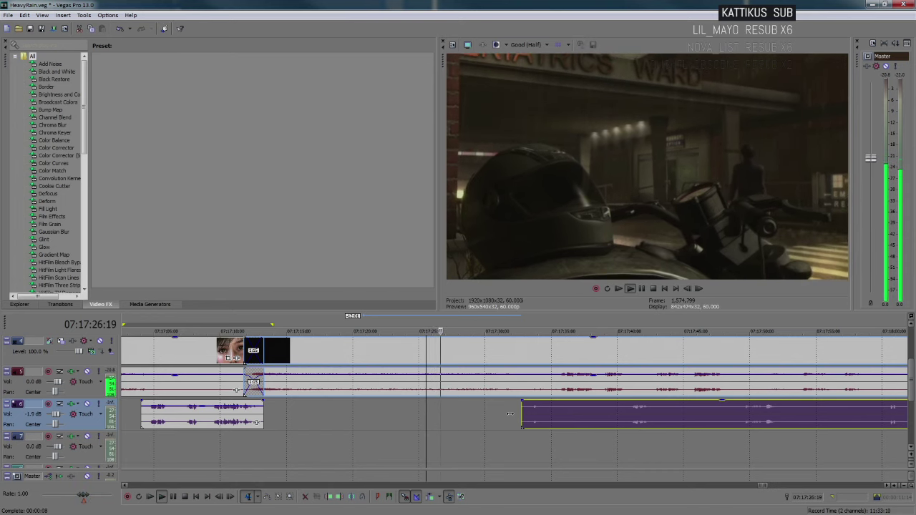
key("Return")
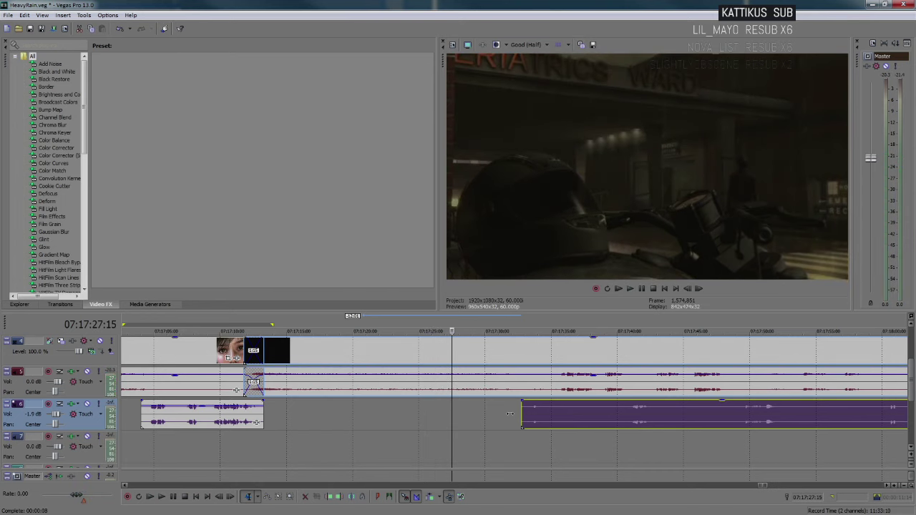
key("Return")
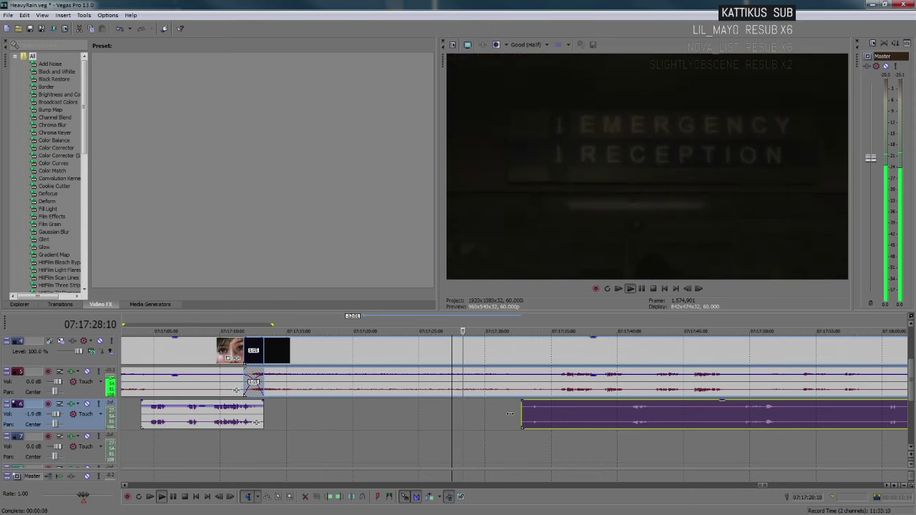
Step: Split the track 6 audio at about 07:17:34:21 and trim the following part's start to about 07:17:40
left_click(556, 417)
scroll(555, 416, "up", 2)
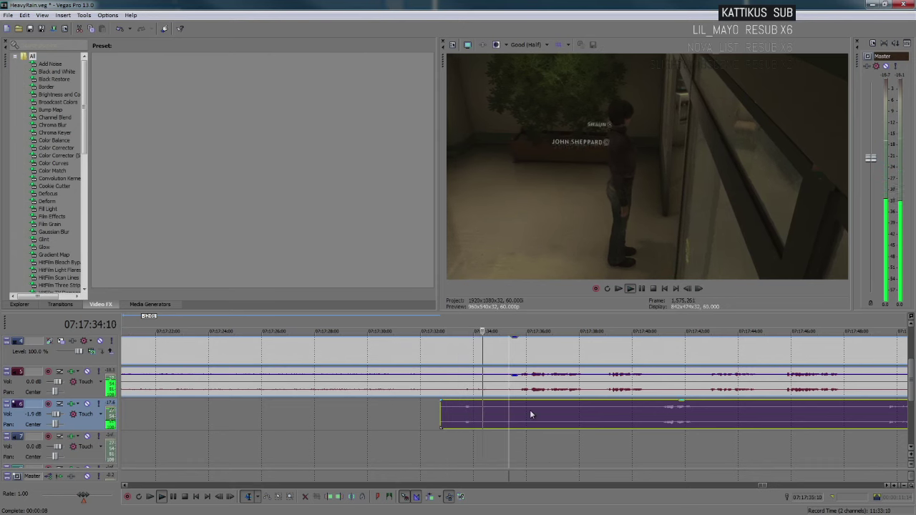
left_click(492, 417)
key("s")
left_click_drag(494, 417, 630, 416)
scroll(708, 419, "down", 2)
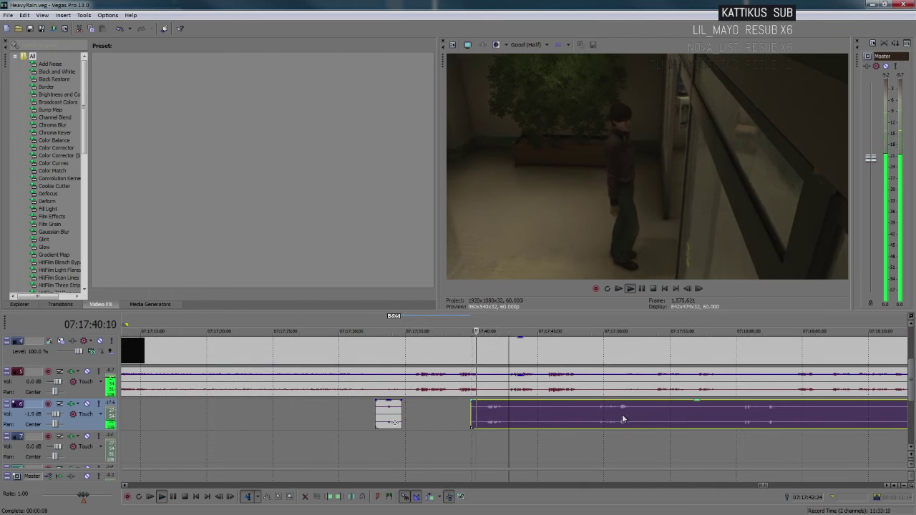
Step: Split the track 6 audio at 07:17:43:03 and trim the following part's start to about 07:17:48
scroll(623, 419, "up", 2)
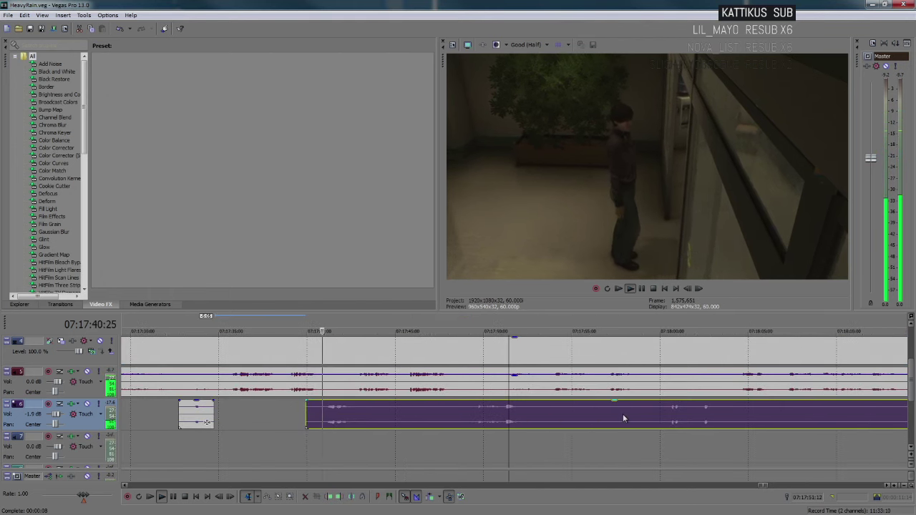
left_click(362, 417)
key("s")
left_click_drag(364, 417, 457, 418)
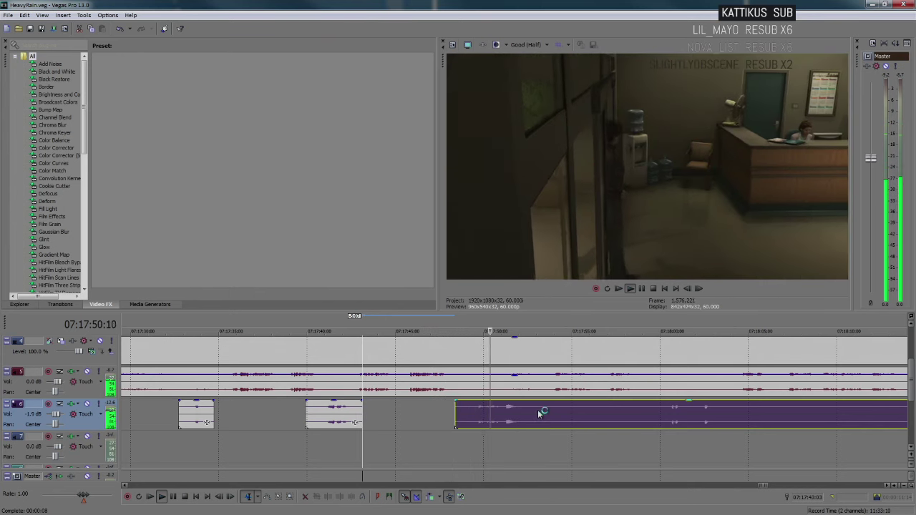
Step: Split the track 6 audio at 07:17:53:02 and trim the following part's start to about 07:17:59
scroll(538, 410, "down", 1)
scroll(564, 413, "up", 1)
key("s")
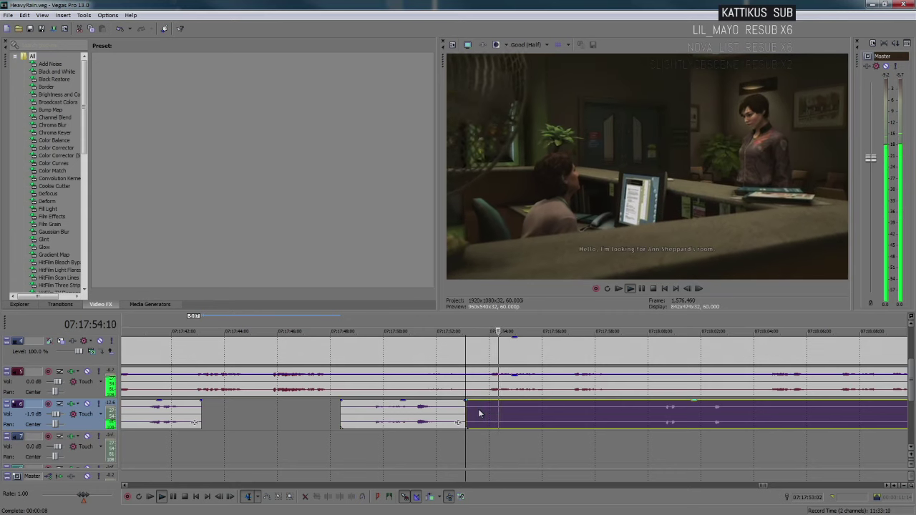
left_click_drag(469, 419, 636, 422)
scroll(562, 416, "down", 3)
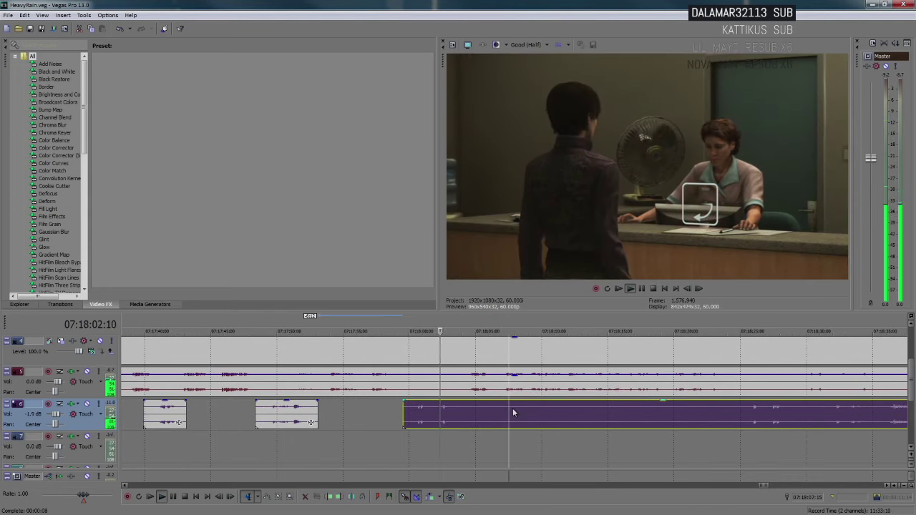
Step: Split the track 6 audio at 07:18:03:21 and trim the following part's start to about 07:18:25
key("s")
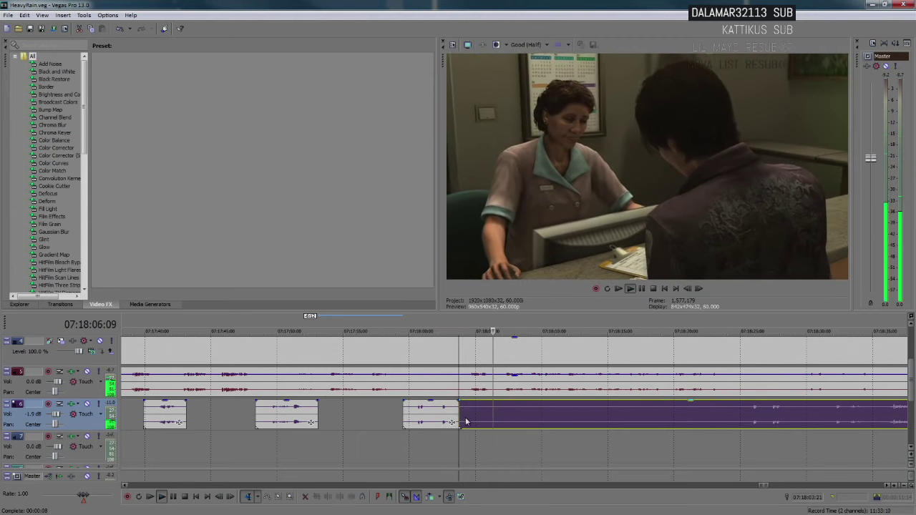
scroll(466, 422, "down", 3)
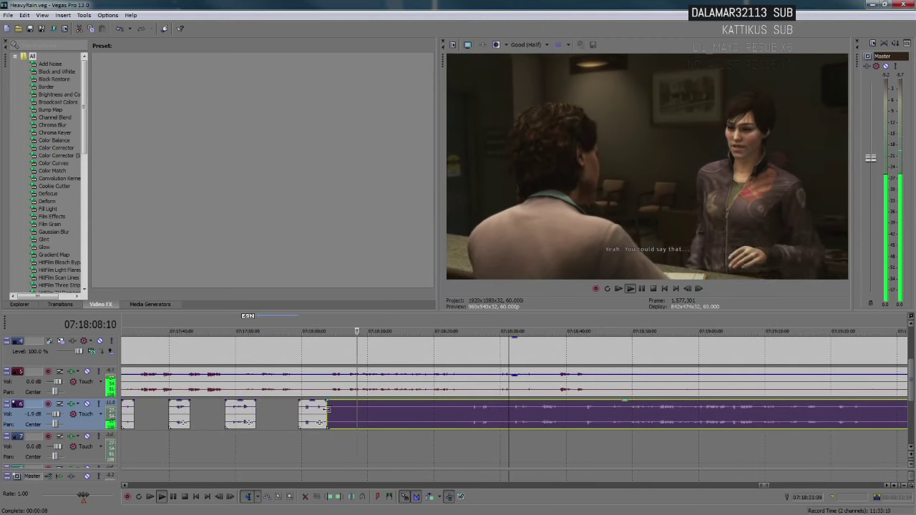
left_click_drag(326, 409, 467, 421)
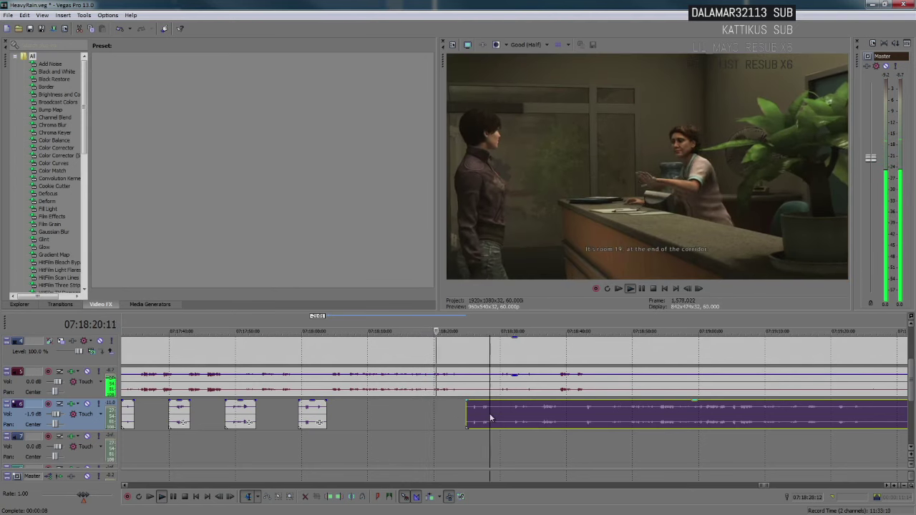
Step: Split the track 6 audio at about 07:19:27 and trim the following part's start to about 07:19:55
scroll(490, 418, "up", 2)
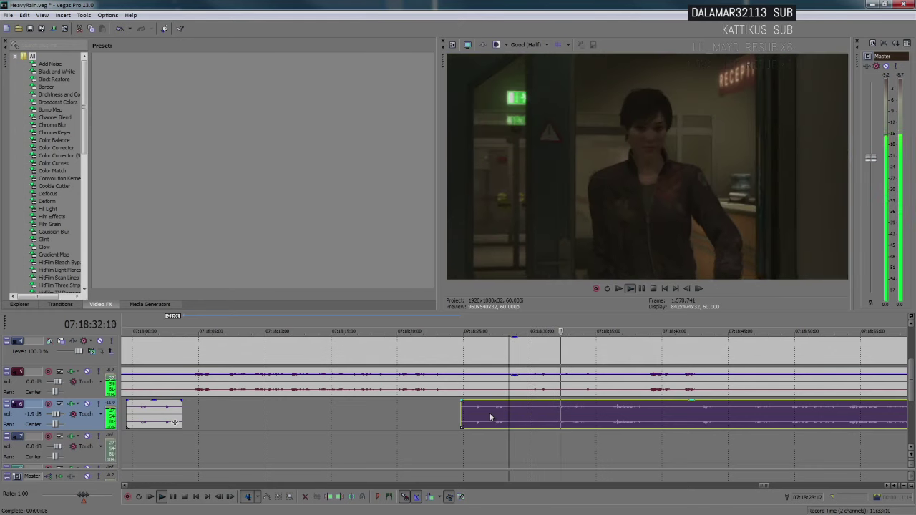
scroll(625, 425, "down", 2)
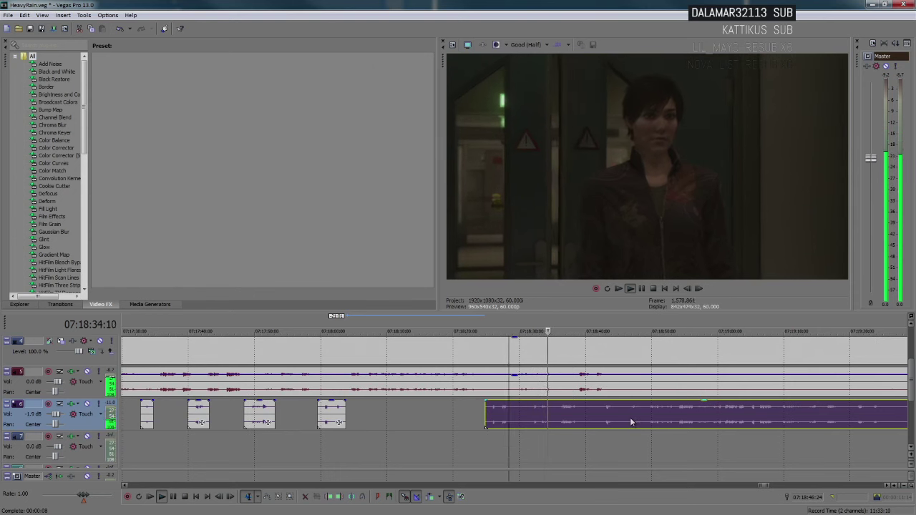
scroll(628, 423, "up", 2)
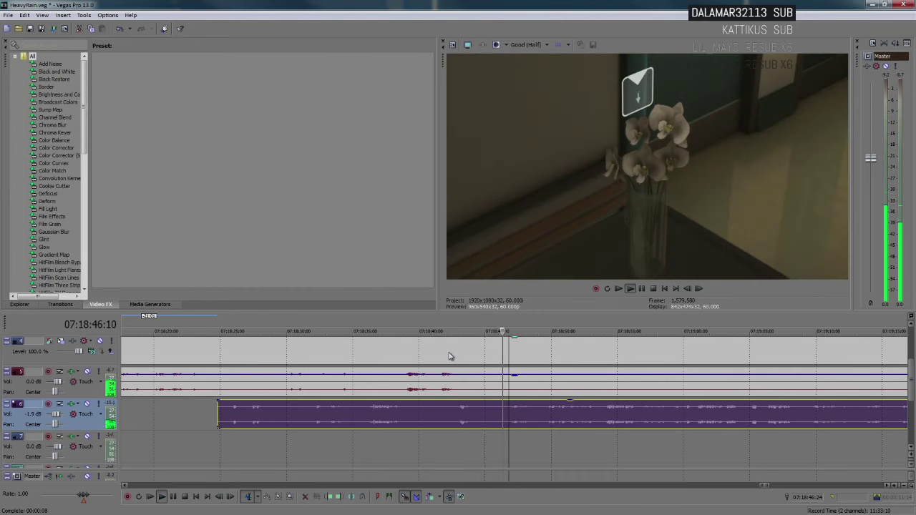
scroll(450, 357, "down", 3)
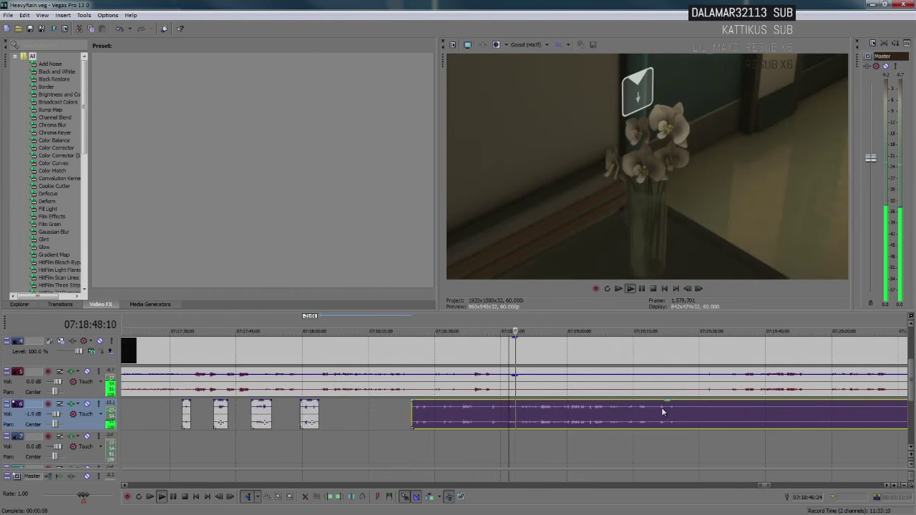
scroll(661, 407, "up", 2)
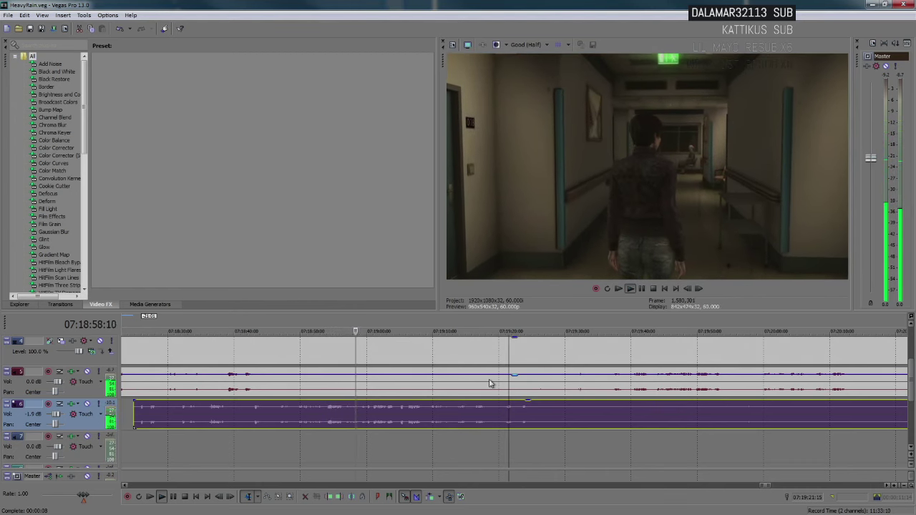
key("Return")
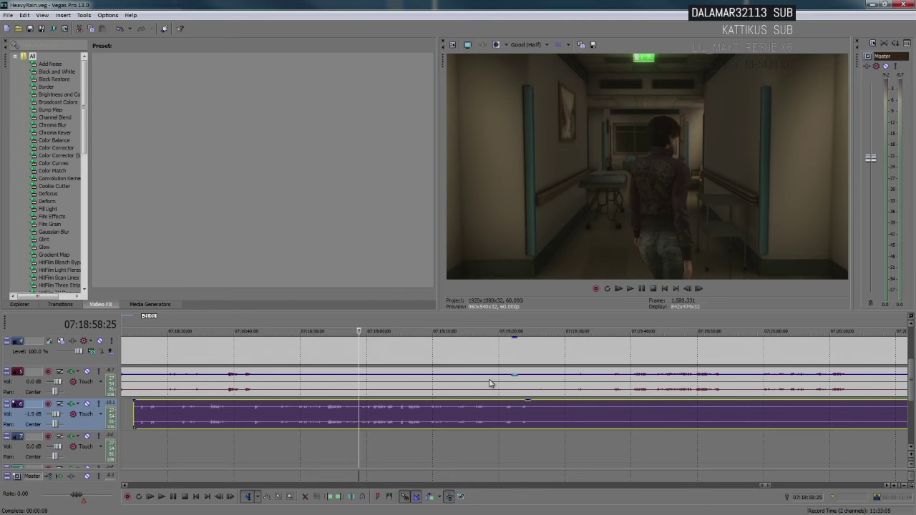
key("space")
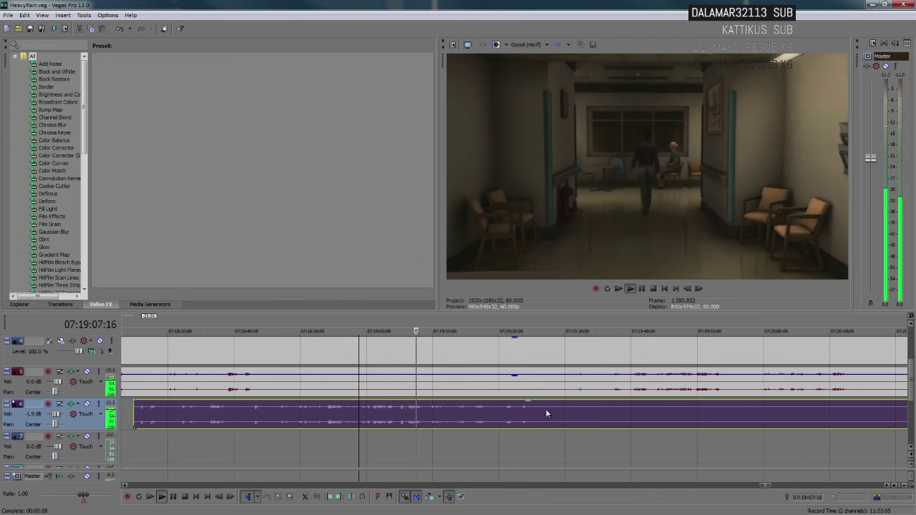
left_click(581, 417)
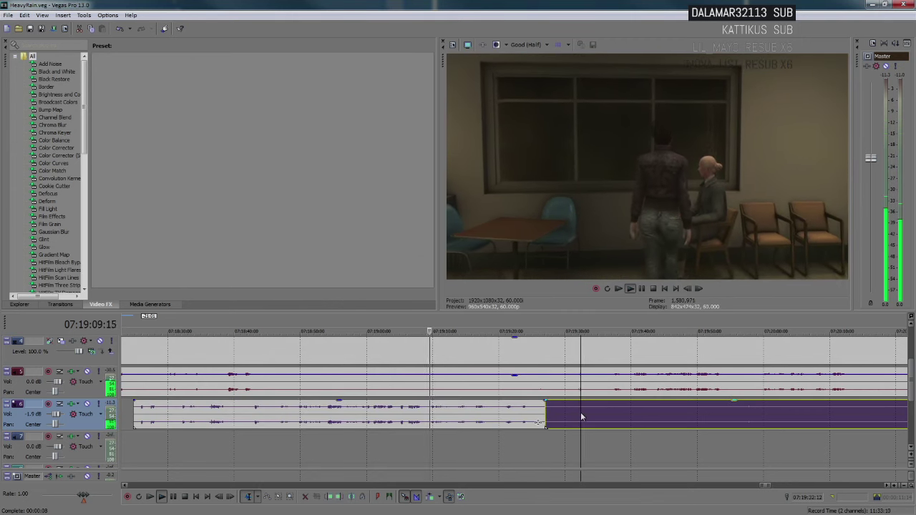
scroll(581, 417, "up", 3)
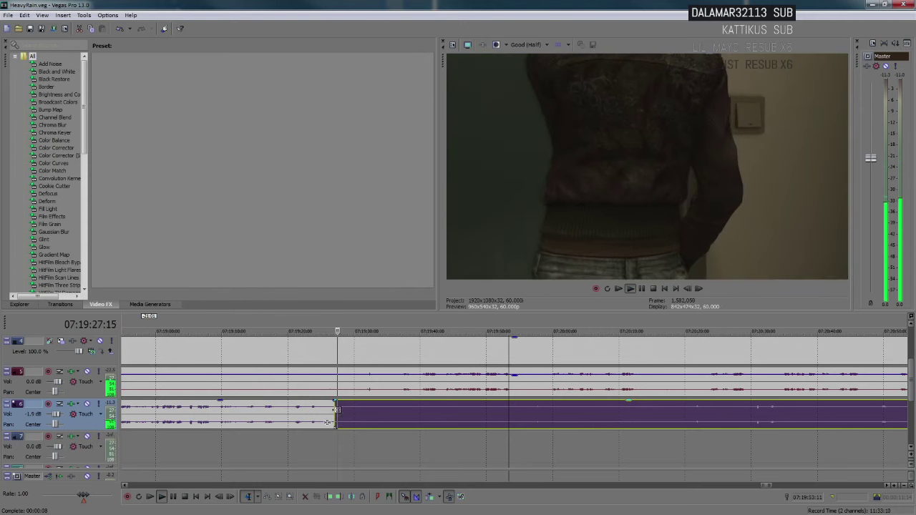
left_click_drag(338, 410, 519, 416)
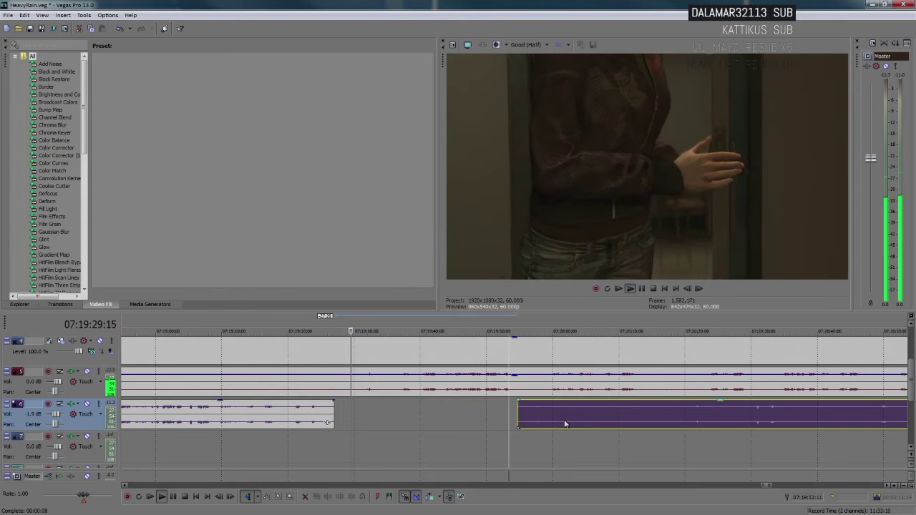
Step: Split the track 6 audio at about 07:19:59 and trim the following part's start to about 07:20:16
scroll(565, 425, "up", 2)
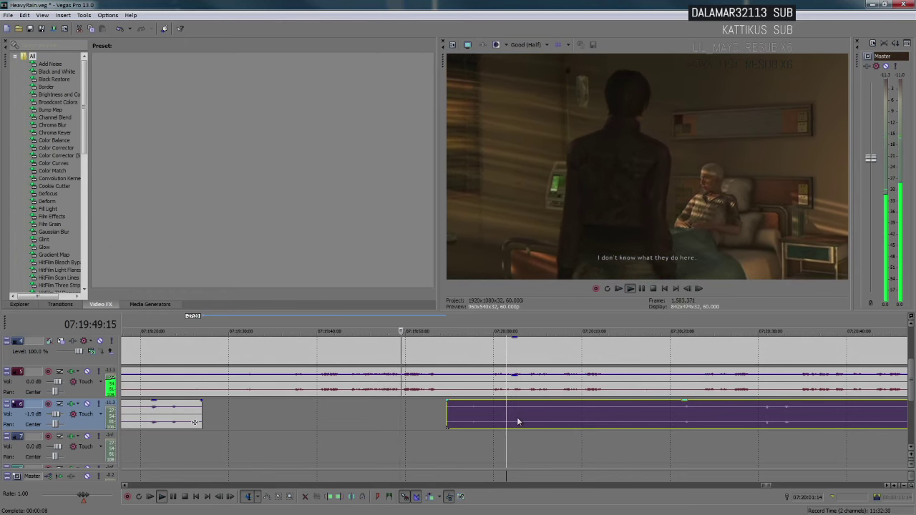
scroll(517, 422, "up", 3)
scroll(517, 422, "up", 2)
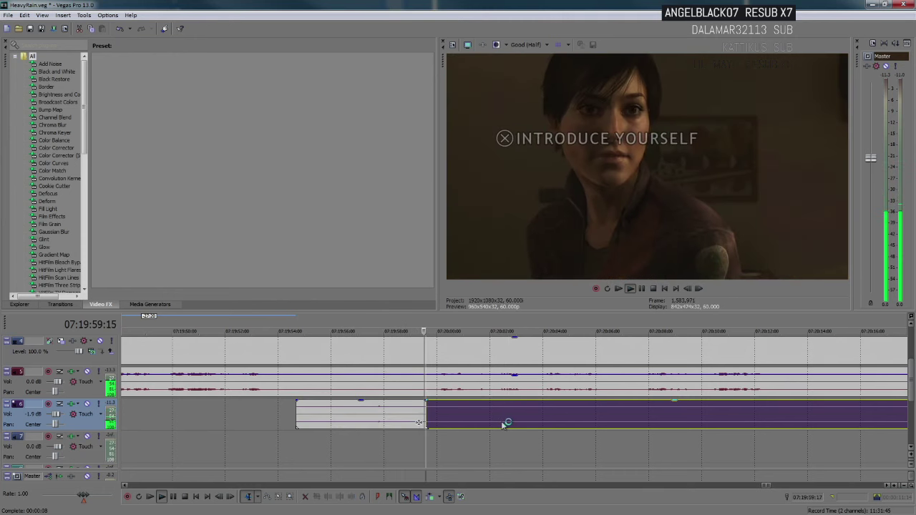
scroll(505, 423, "down", 4)
scroll(630, 418, "up", 1)
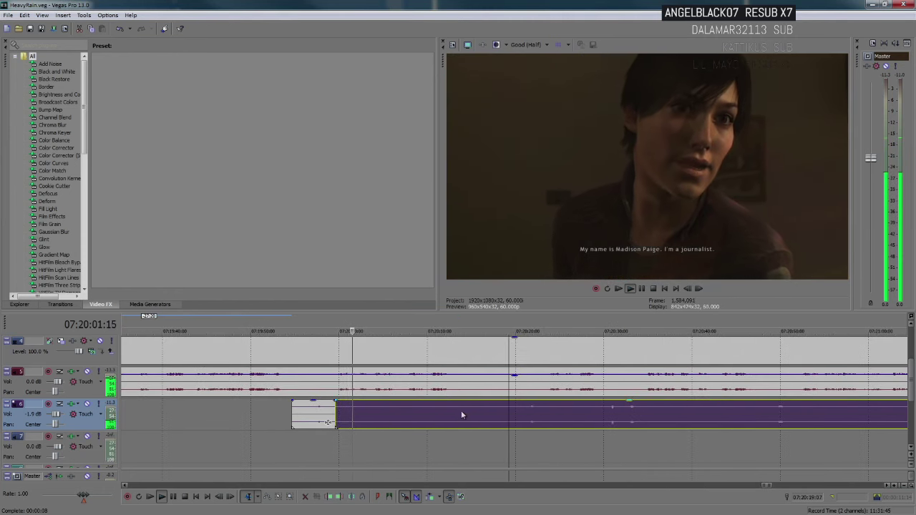
left_click_drag(336, 419, 485, 419)
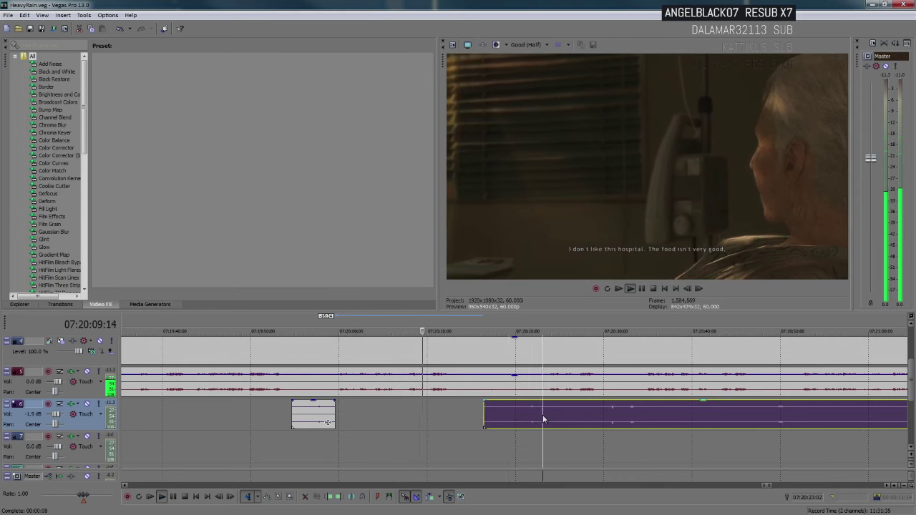
Step: Split the track 6 audio at 07:20:22:28 and trim the following part's start to about 07:20:30
scroll(542, 420, "up", 2)
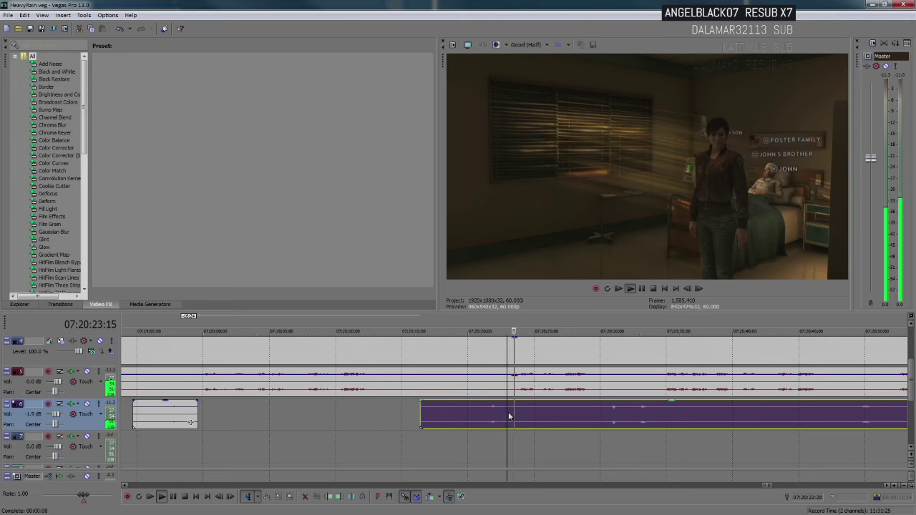
key("s")
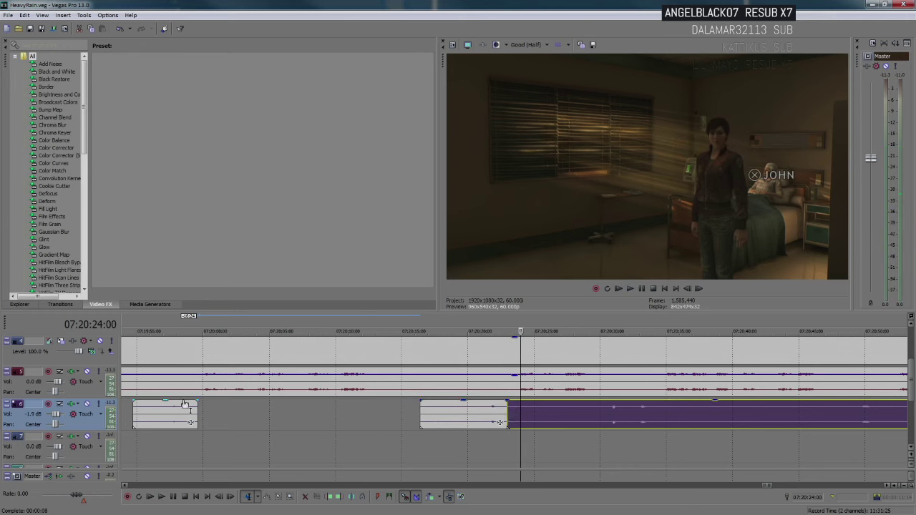
left_click(167, 415)
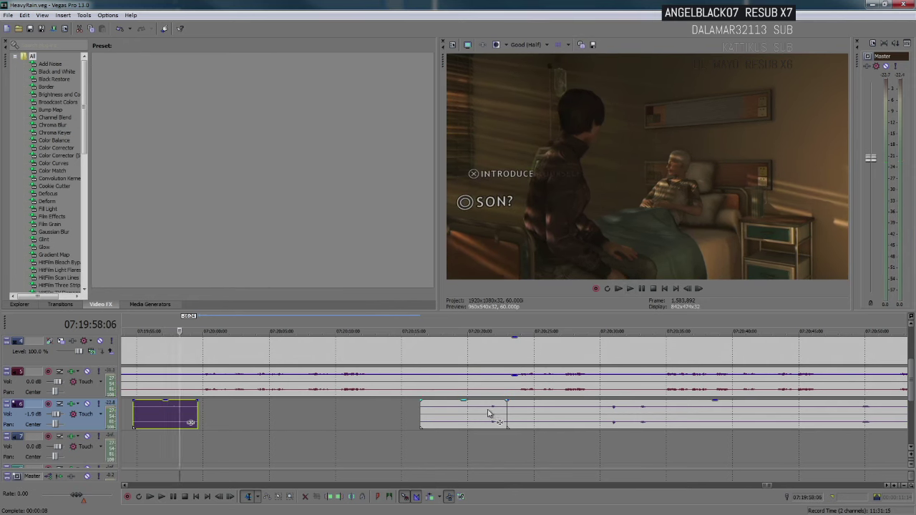
left_click(489, 413)
key("space")
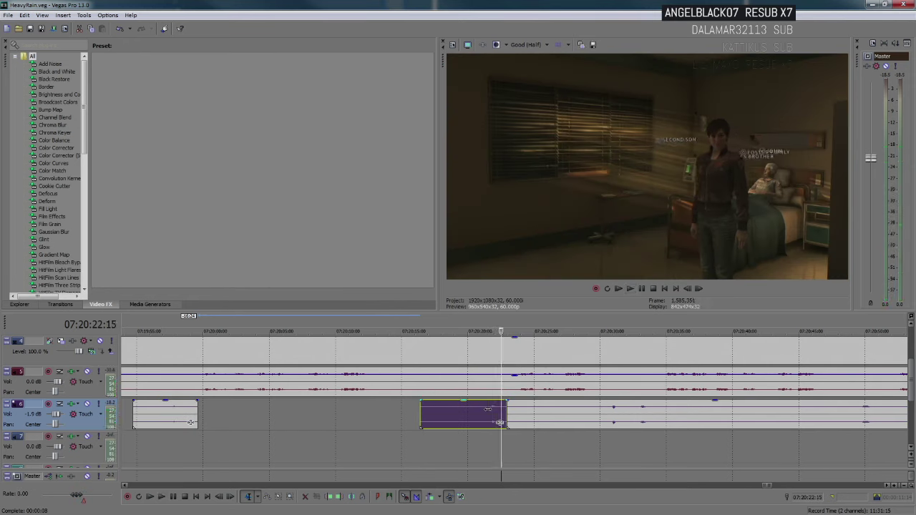
key("space")
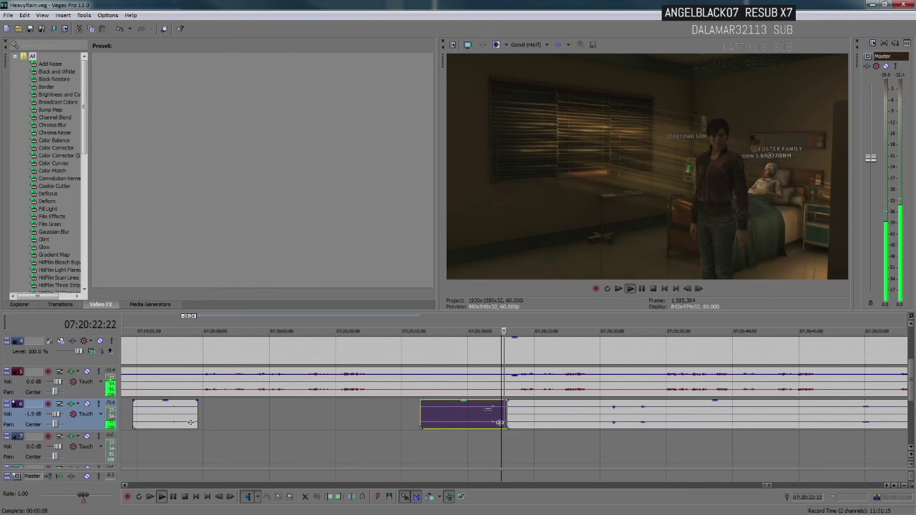
left_click(546, 419)
scroll(546, 420, "down", 3)
scroll(584, 422, "up", 2)
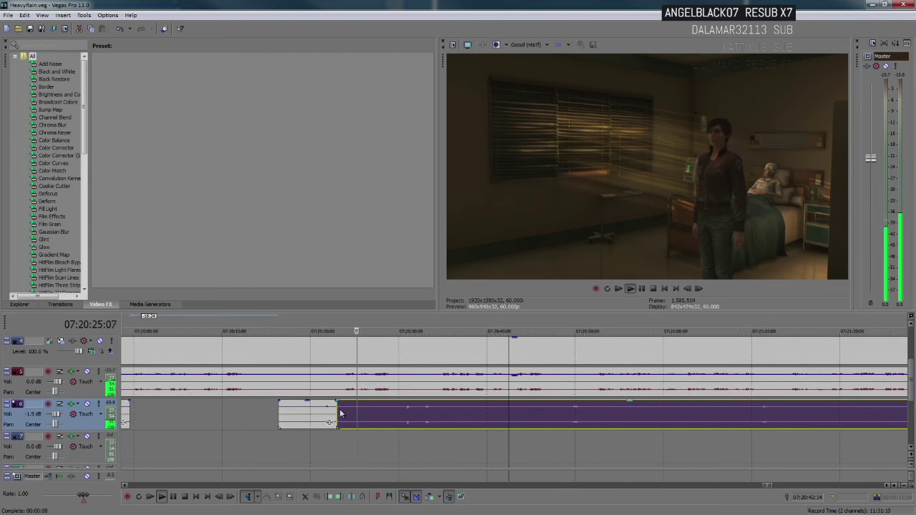
left_click_drag(386, 415, 399, 419)
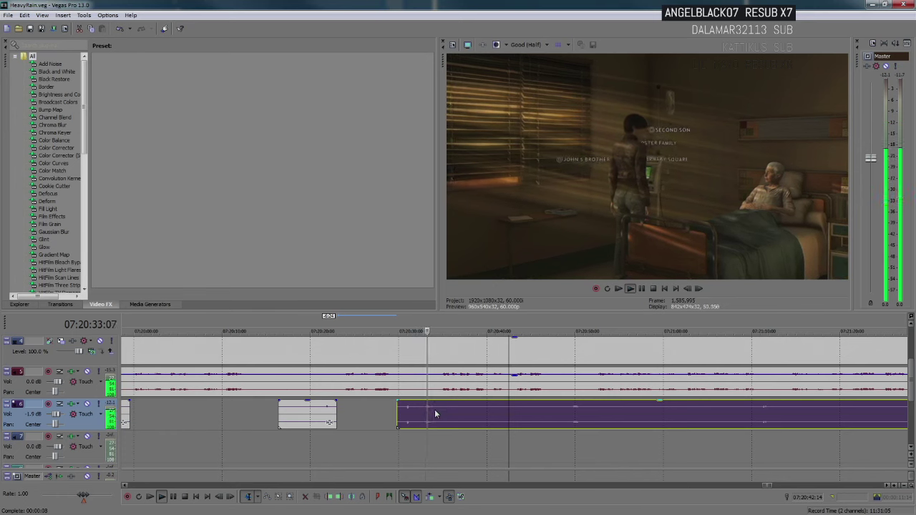
Step: Split the track 6 audio at 07:20:34:11 and trim the following part's start to about 07:20:48
key("Return")
scroll(436, 414, "down", 2)
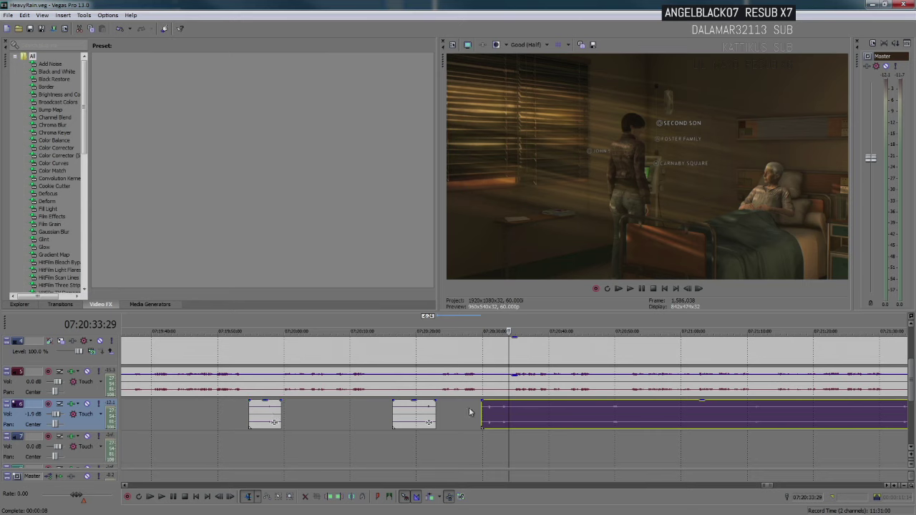
scroll(519, 420, "up", 2)
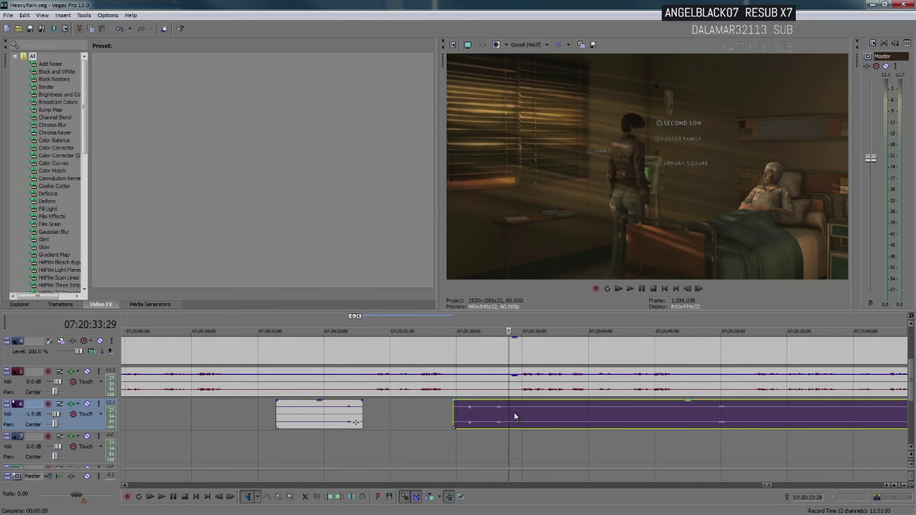
left_click(515, 412)
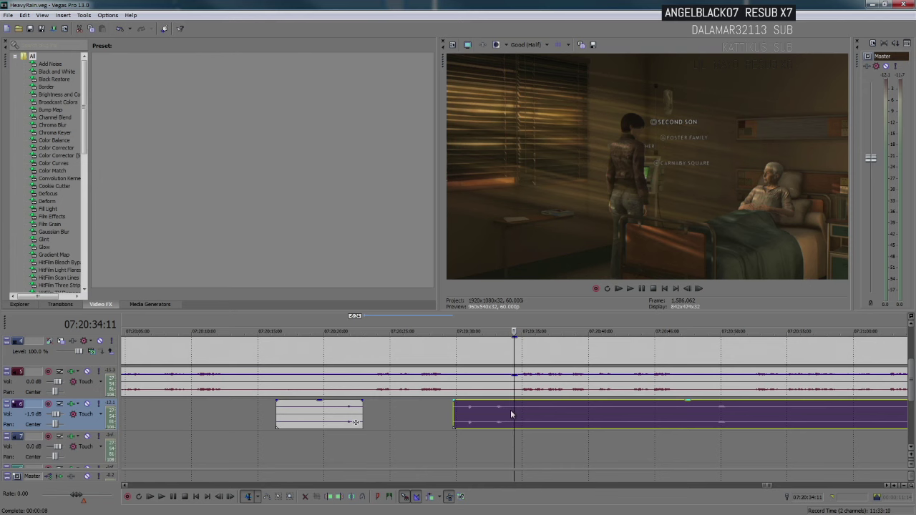
key("s")
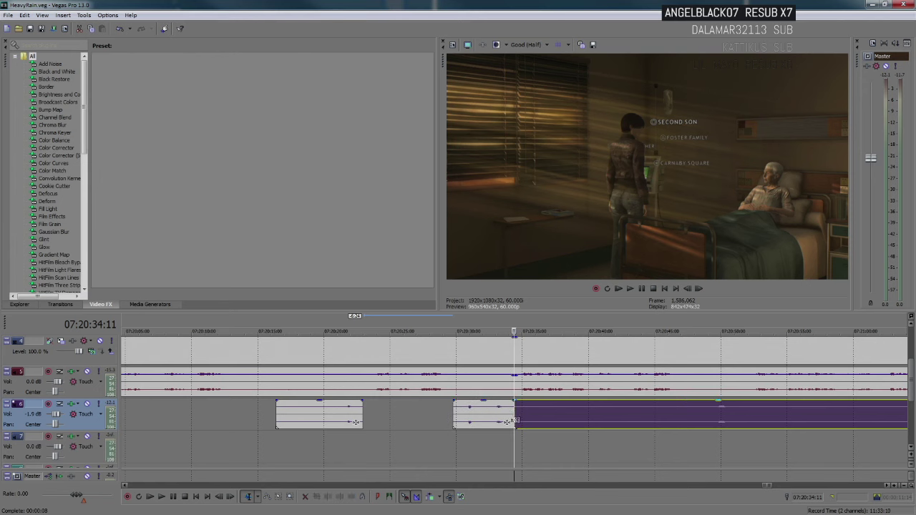
left_click_drag(515, 421, 645, 419)
key("space")
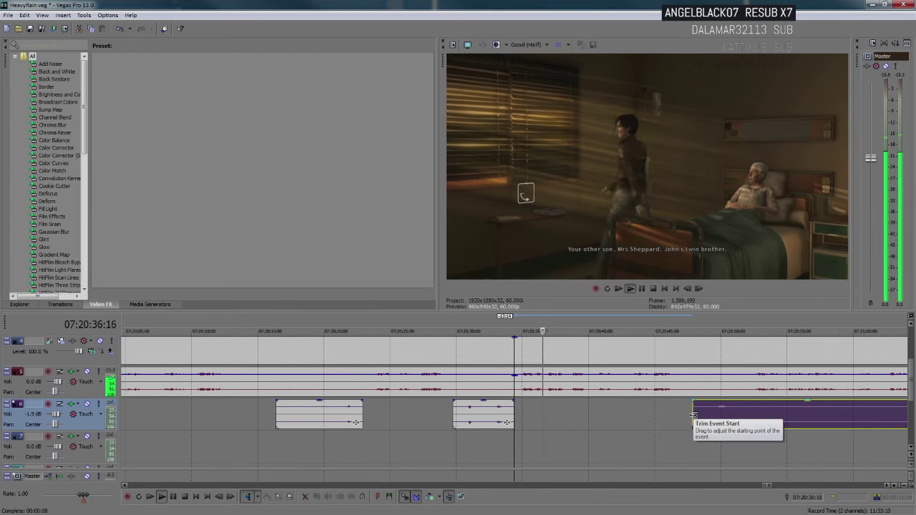
Step: Split the track 6 audio at 07:20:51:27 and trim the following part's start to about 07:21:10
scroll(612, 415, "down", 3)
scroll(611, 419, "up", 1)
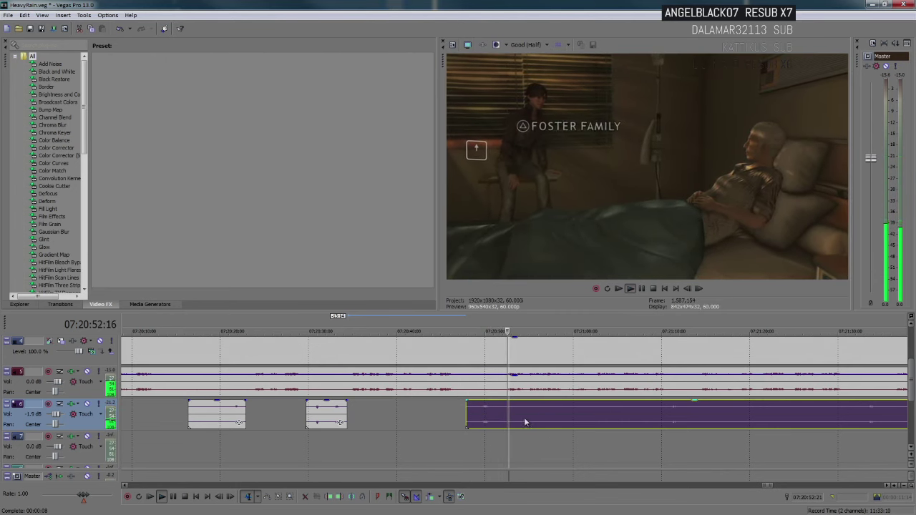
key("s")
scroll(529, 412, "down", 2)
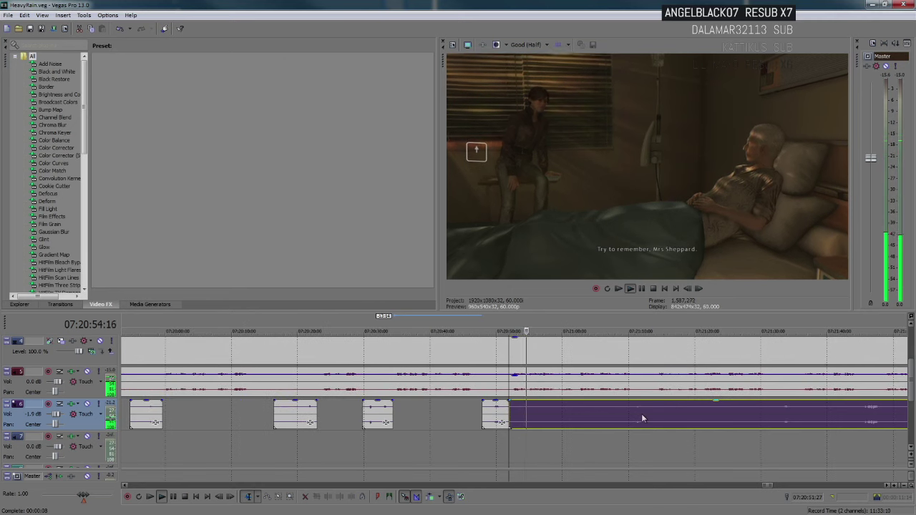
scroll(673, 424, "up", 2)
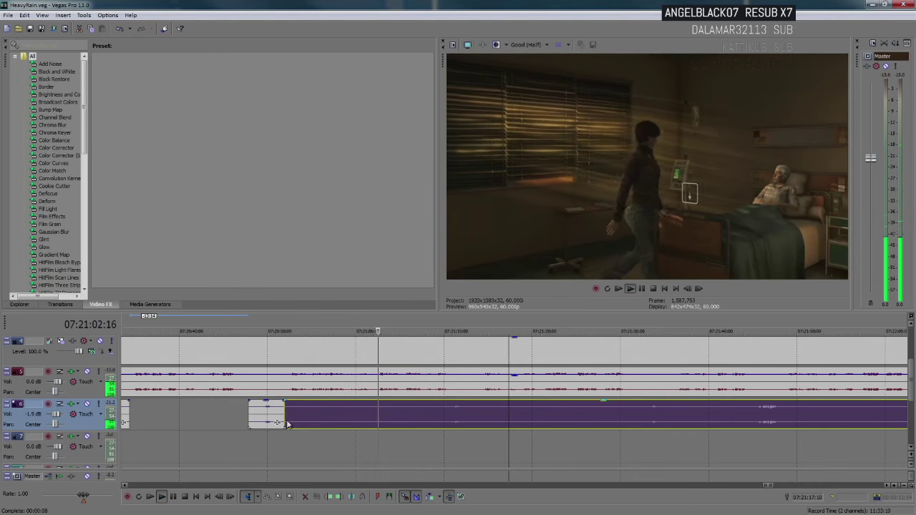
left_click_drag(286, 414, 447, 409)
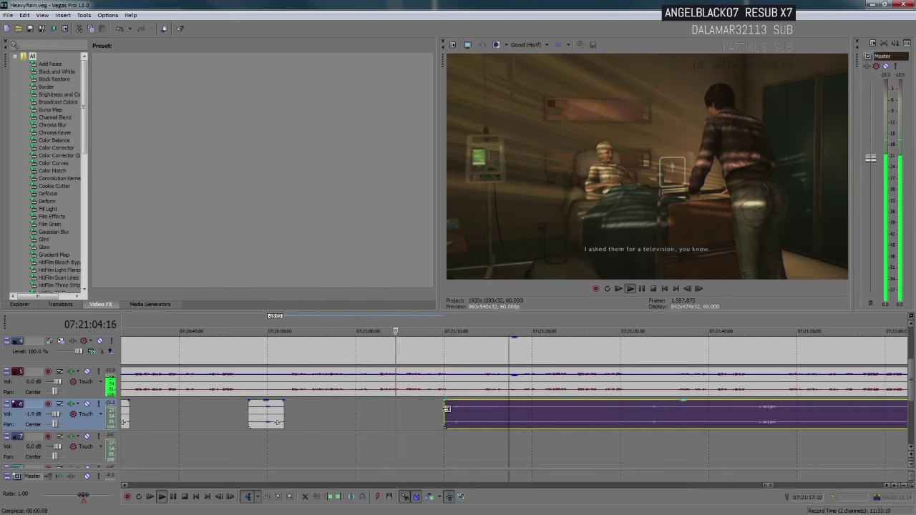
Step: Split the track 6 audio at 07:21:14:04 and trim the following part's start to about 07:21:32
scroll(523, 428, "up", 2)
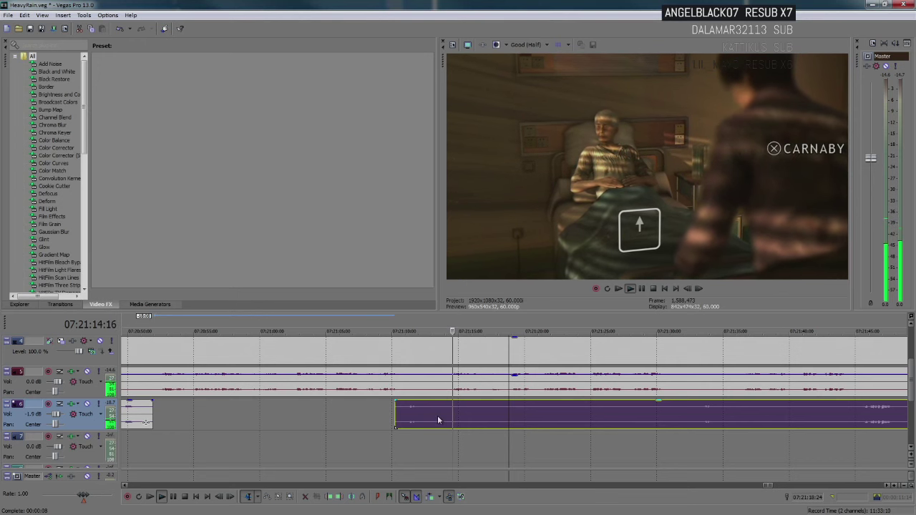
key("s")
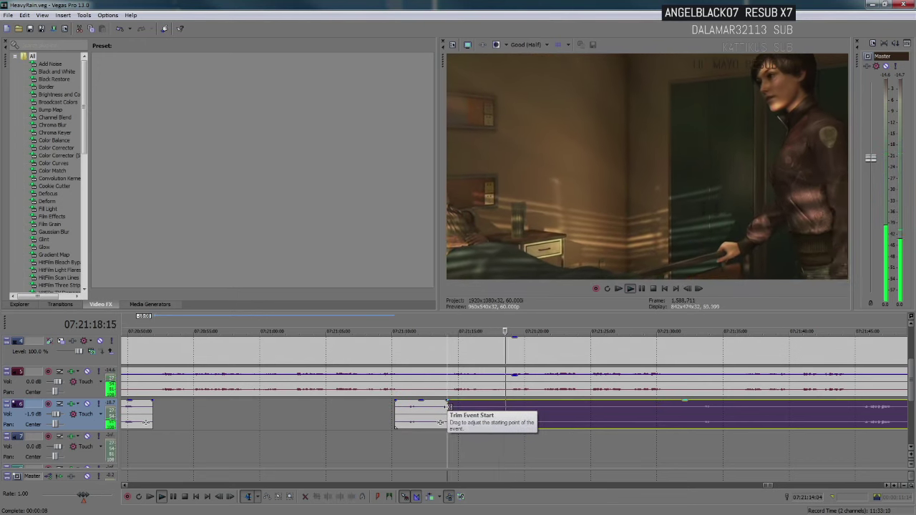
left_click_drag(449, 408, 686, 420)
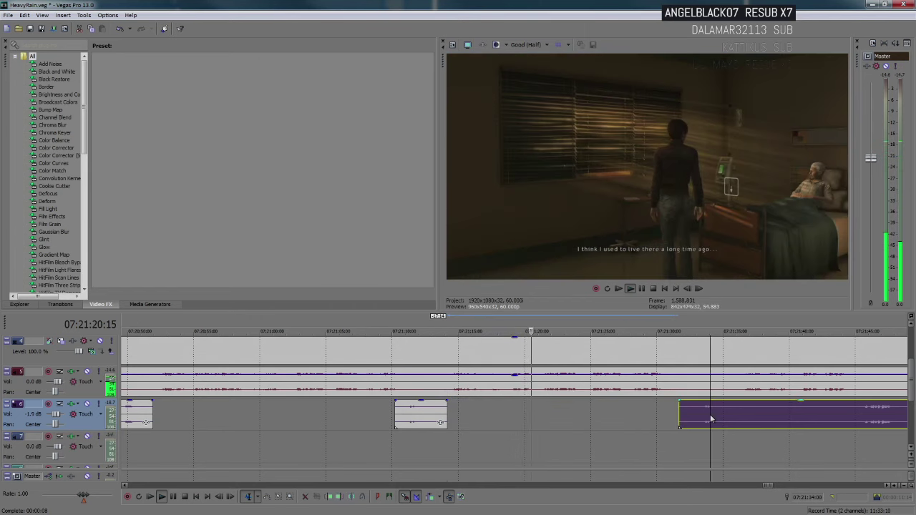
Step: Split the track 6 audio at 07:21:35:17 and trim the following part's start to about 07:21:44
scroll(711, 419, "up", 2)
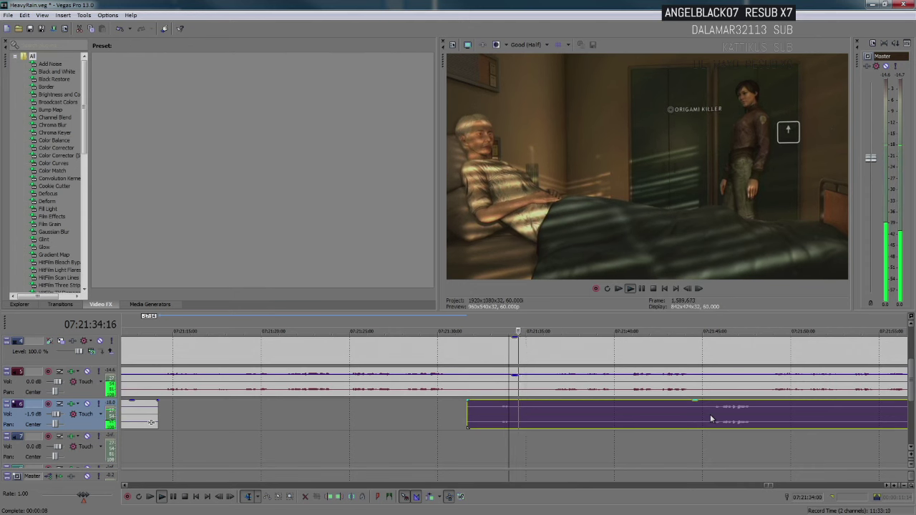
left_click(539, 418)
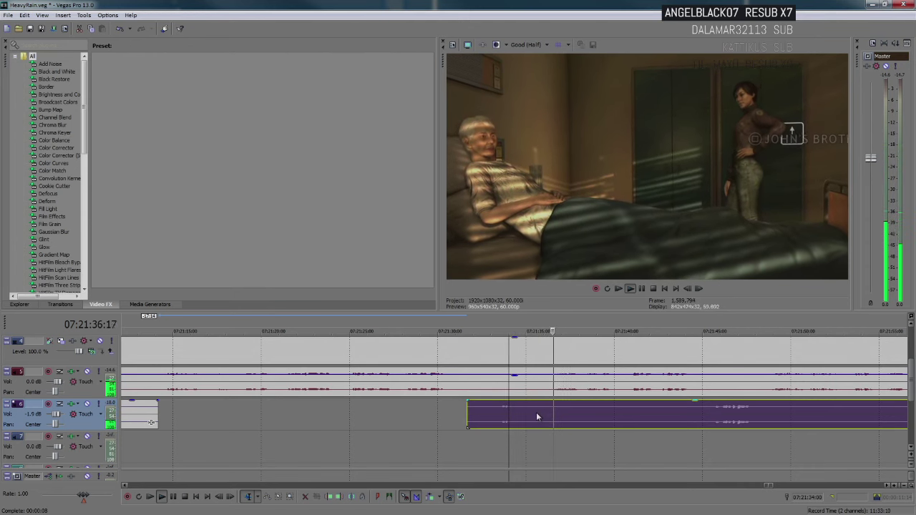
key("s")
left_click_drag(542, 418, 691, 418)
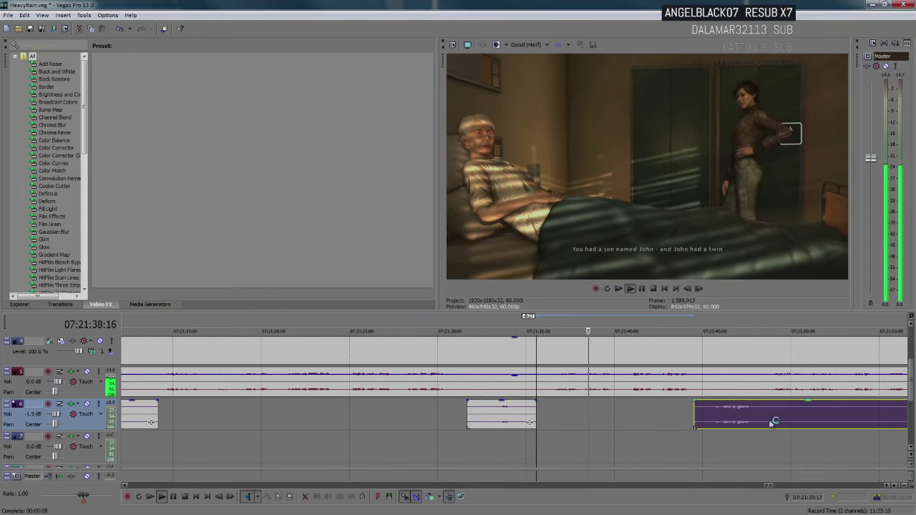
Step: Split the track 6 audio at 07:21:49:06 and trim the following part's start to about 07:22:07
scroll(623, 430, "down", 4)
scroll(580, 430, "up", 3)
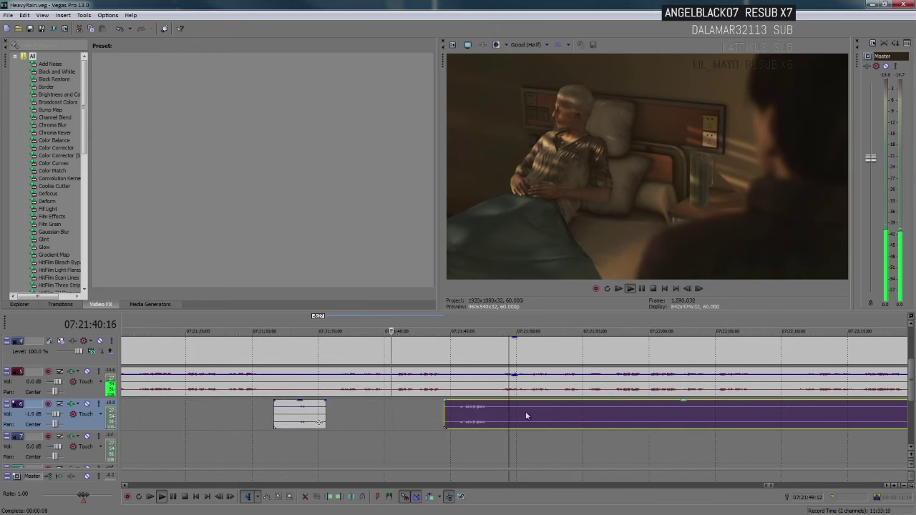
left_click(512, 419)
scroll(512, 419, "down", 2)
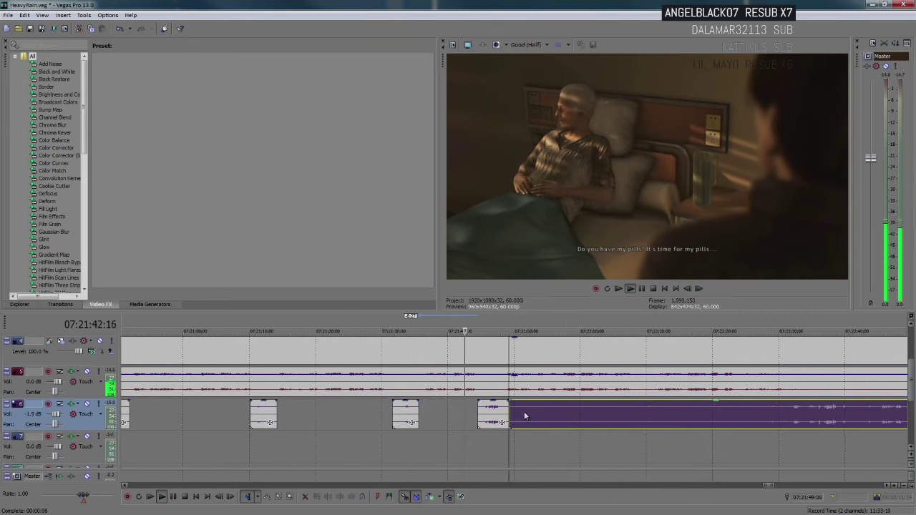
left_click_drag(510, 408, 629, 414)
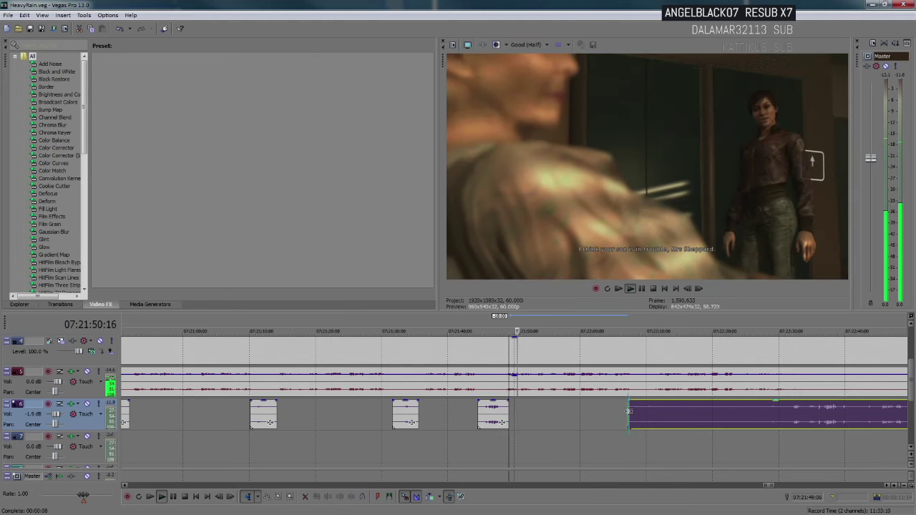
Step: Pause playback and try moving the last track 6 audio clip down to track 7, returning it to track 6
scroll(659, 410, "up", 2)
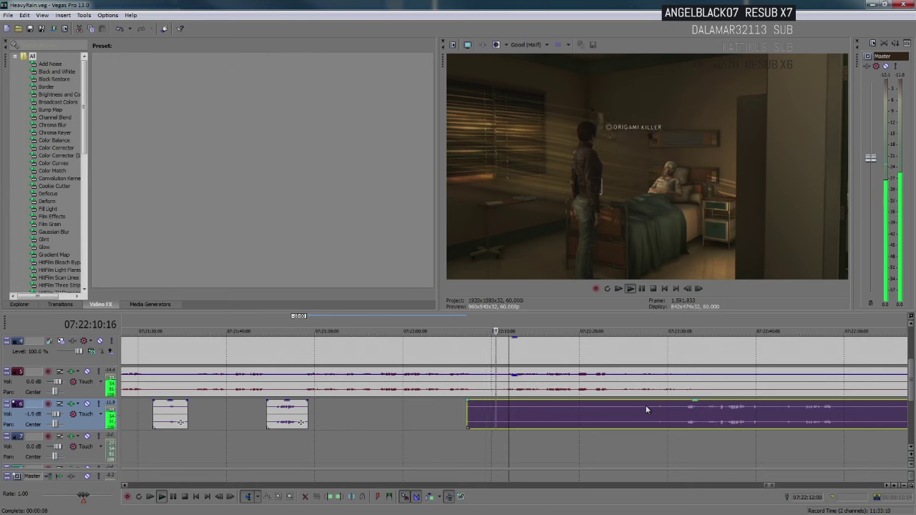
key("space")
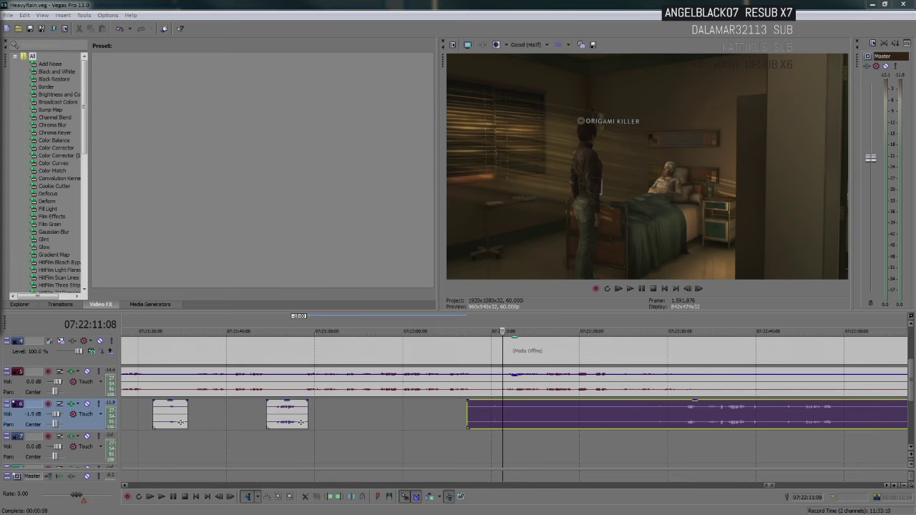
left_click(482, 414)
left_click_drag(482, 415, 485, 442)
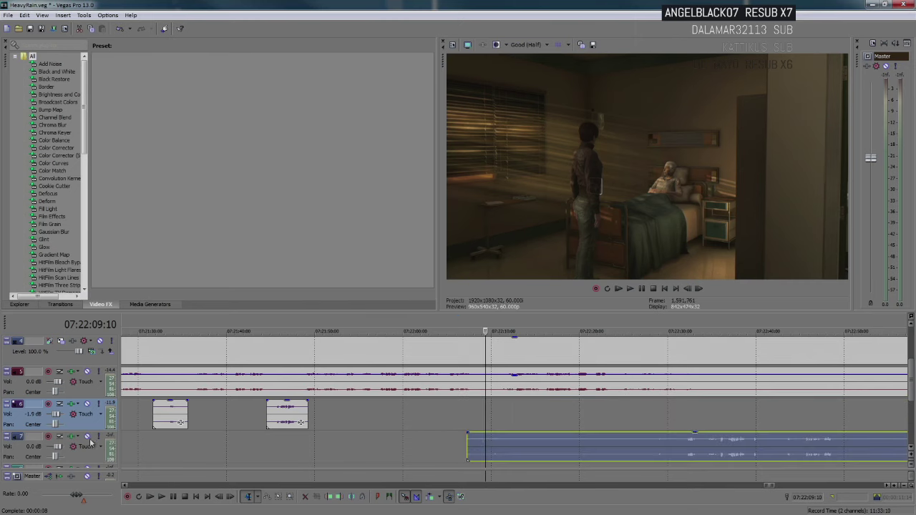
key("ctrl+z")
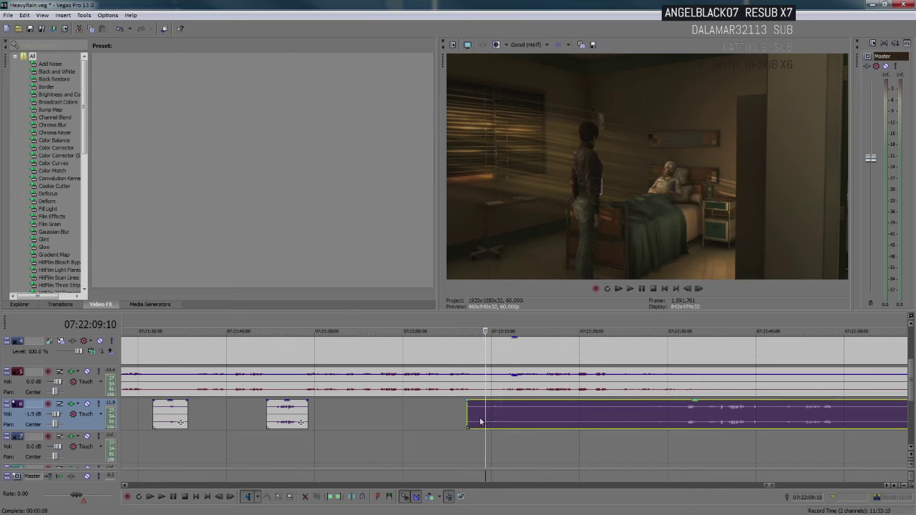
left_click_drag(479, 452, 479, 450)
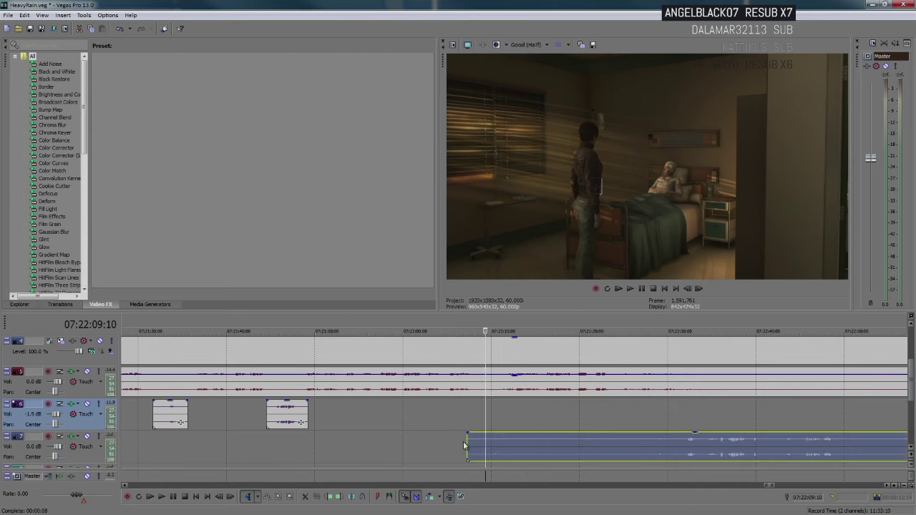
left_click_drag(482, 453, 488, 423)
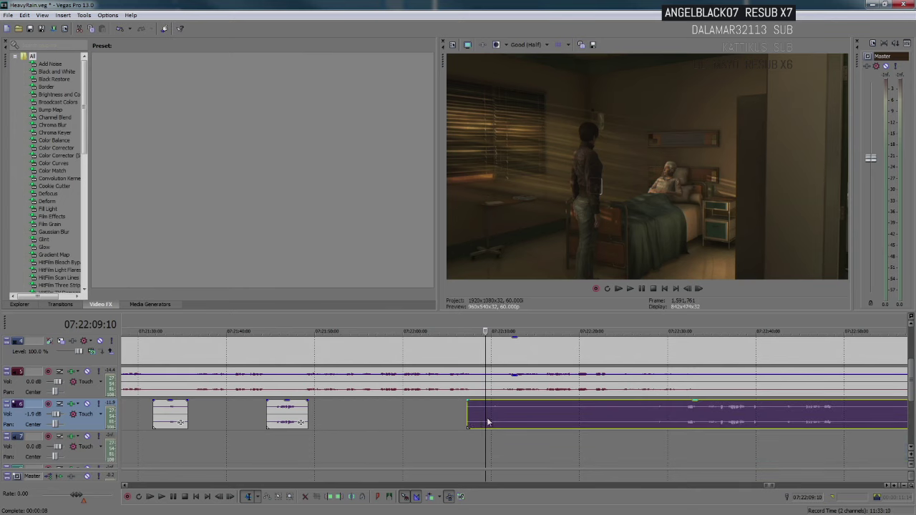
Step: Split the track 6 audio at 07:22:11:25 during playback and trim the following part's start to about 07:22:27
key("space")
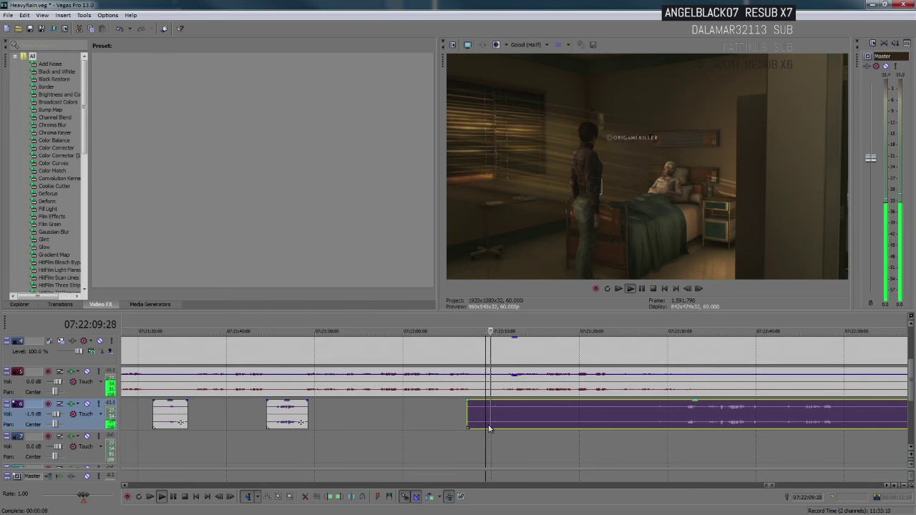
scroll(560, 421, "up", 2)
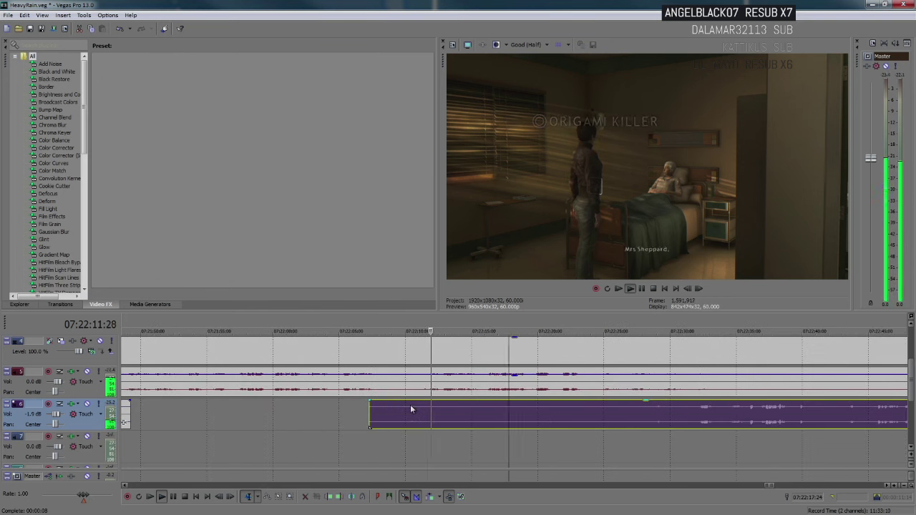
key("s")
scroll(545, 411, "down", 3)
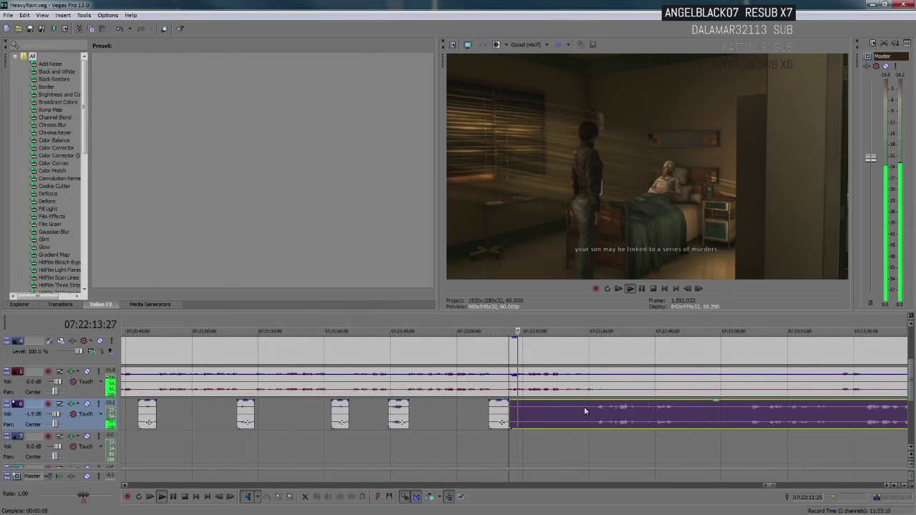
scroll(584, 411, "up", 1)
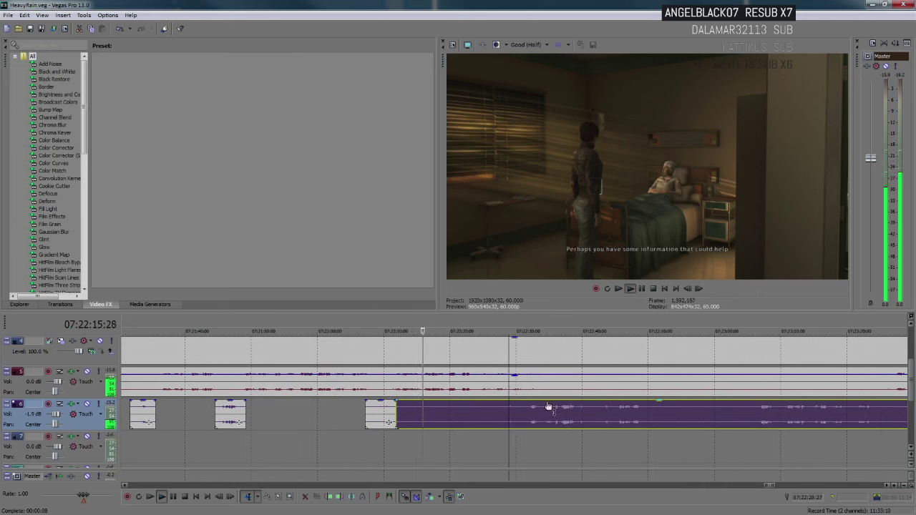
left_click_drag(396, 423, 498, 421)
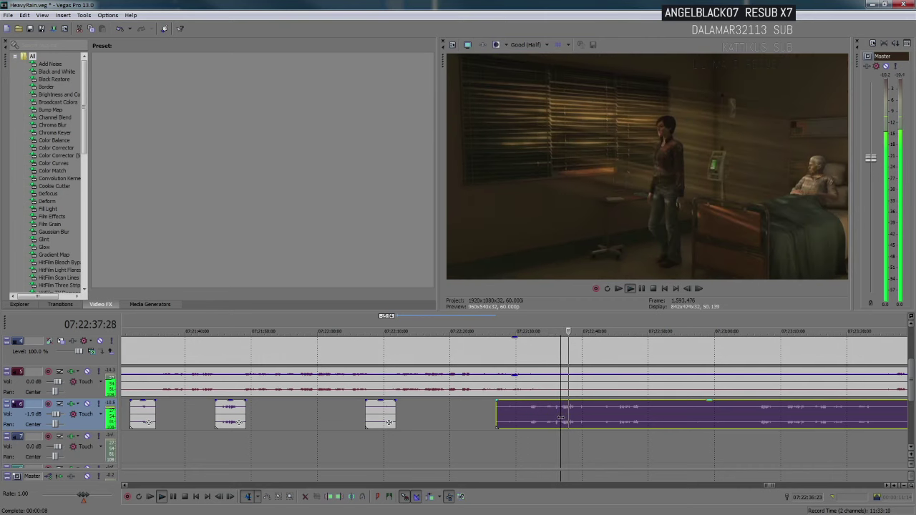
Step: Split the track 6 audio at 07:23:24:22 and trim the following part's start to about 07:23:32
scroll(563, 418, "down", 2)
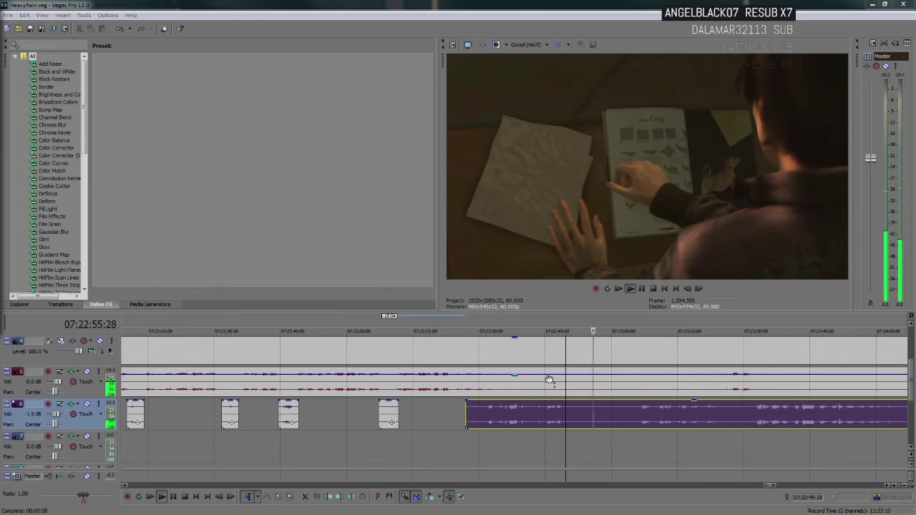
scroll(658, 417, "up", 3)
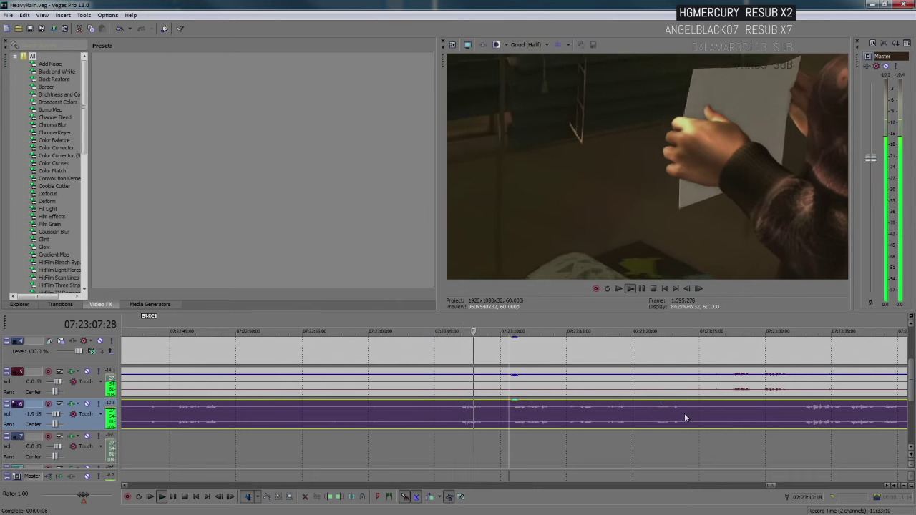
left_click(695, 413)
scroll(630, 418, "down", 3)
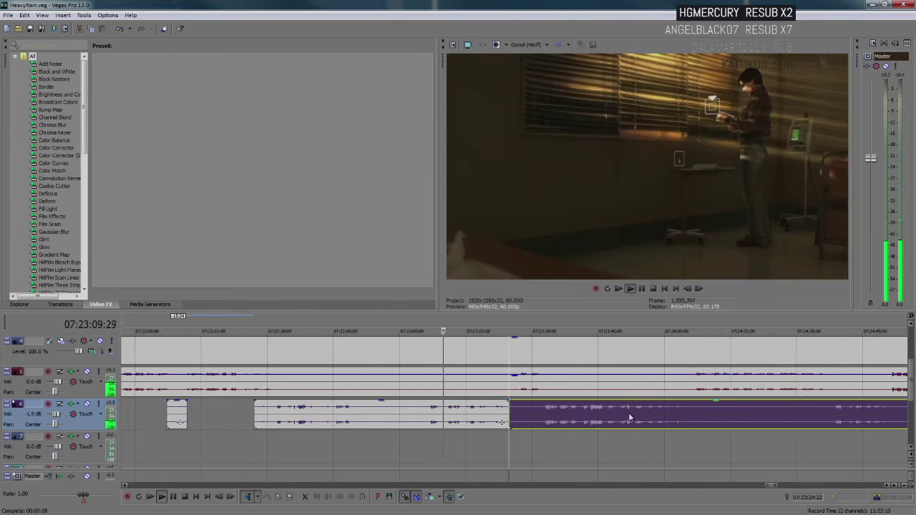
scroll(568, 413, "up", 2)
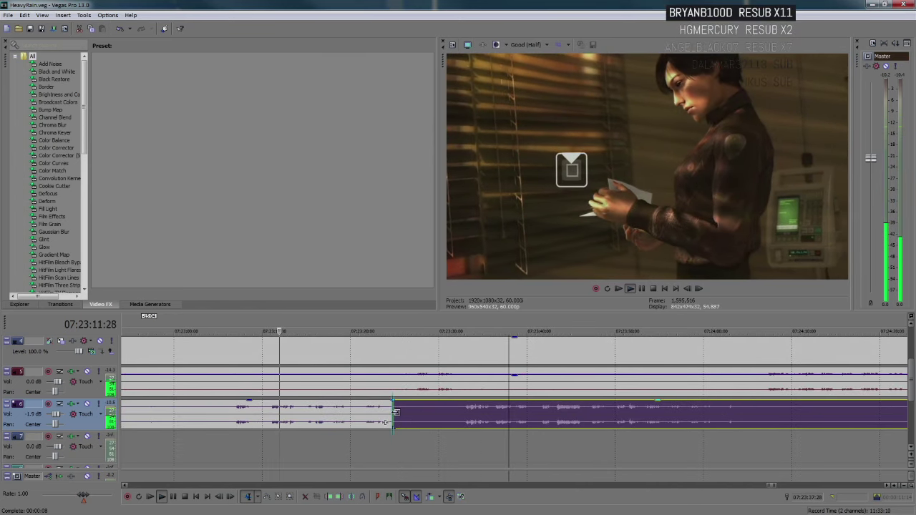
left_click_drag(394, 416, 458, 416)
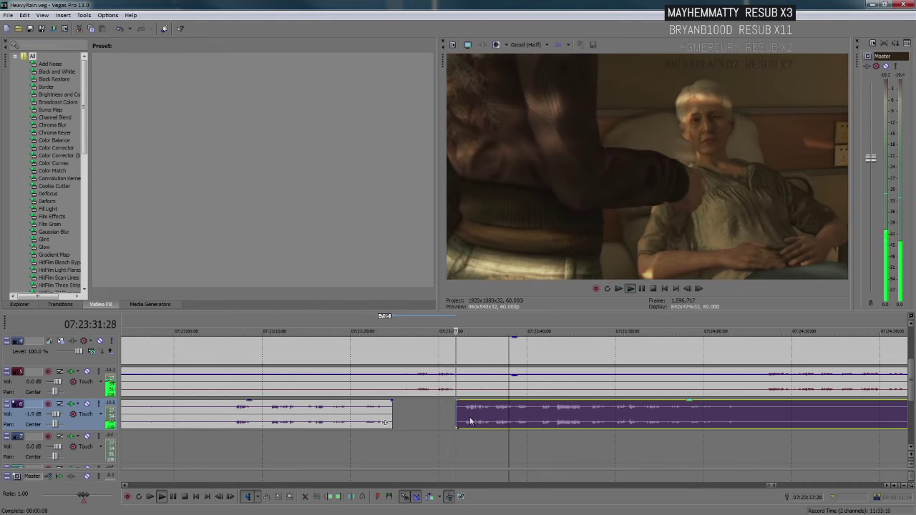
Step: Split the track 6 audio at about 07:24:06 and trim the following part's start to about 07:24:36
scroll(470, 421, "down", 2)
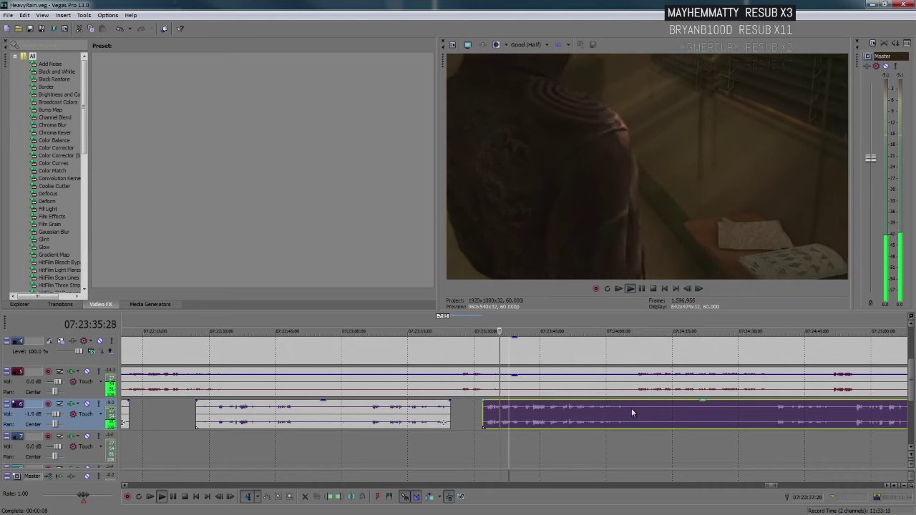
scroll(646, 412, "down", 3)
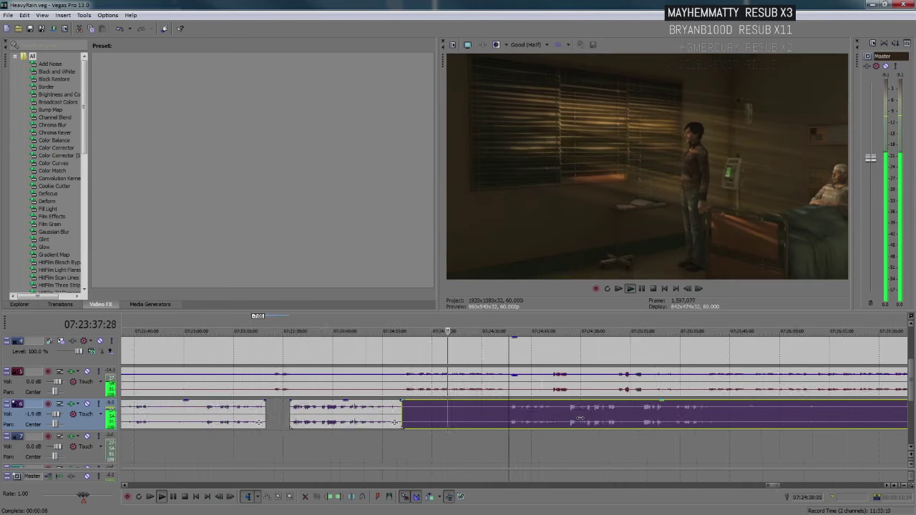
scroll(376, 417, "up", 1)
left_click_drag(367, 406, 503, 415)
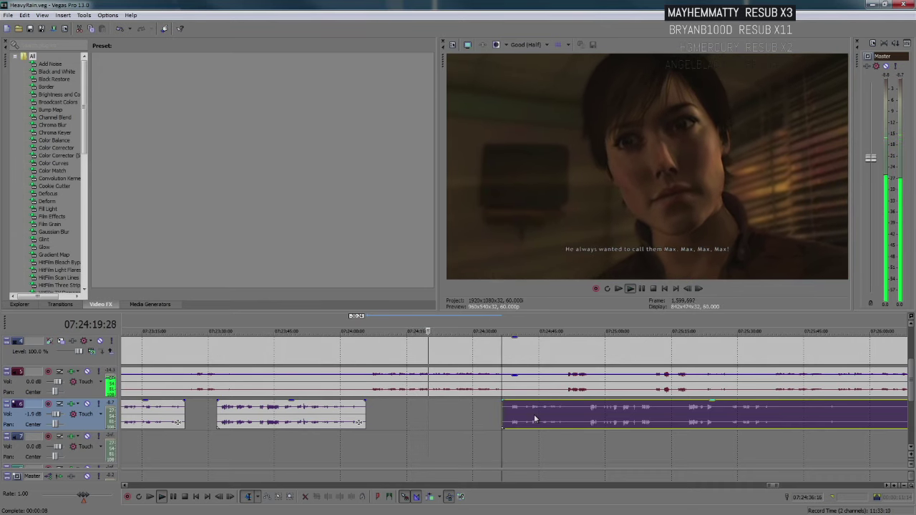
Step: Replay the footage from about 07:24:19, inside the new track 6 gap, to check how it sounds
left_click(451, 415)
key("Up")
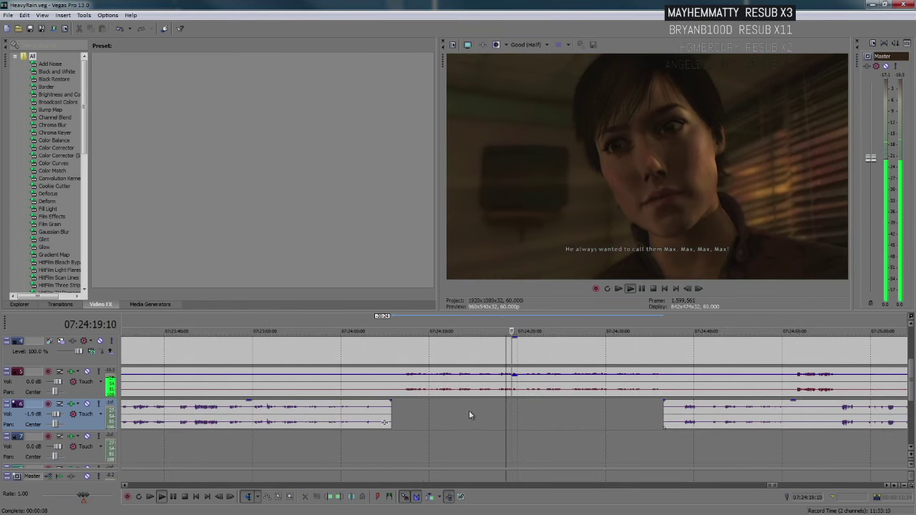
key("Return")
left_click(513, 405)
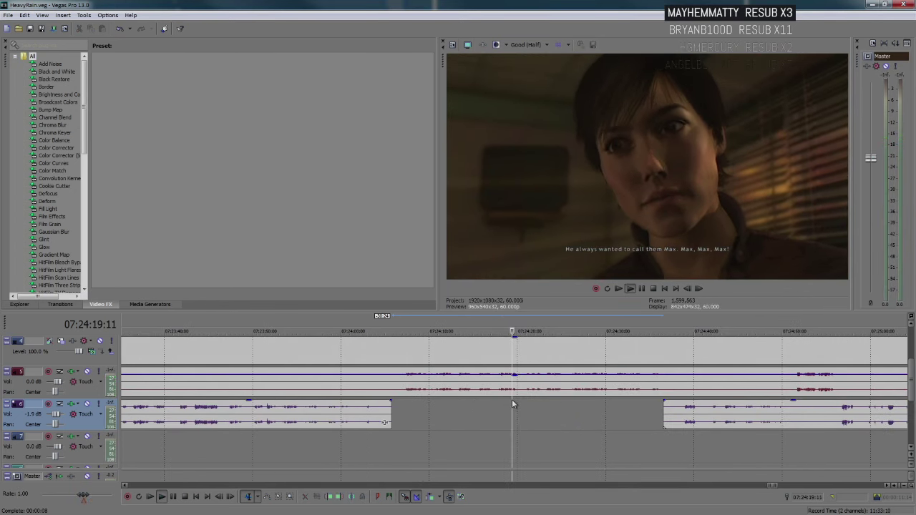
key("Return")
left_click(513, 405)
key("Return")
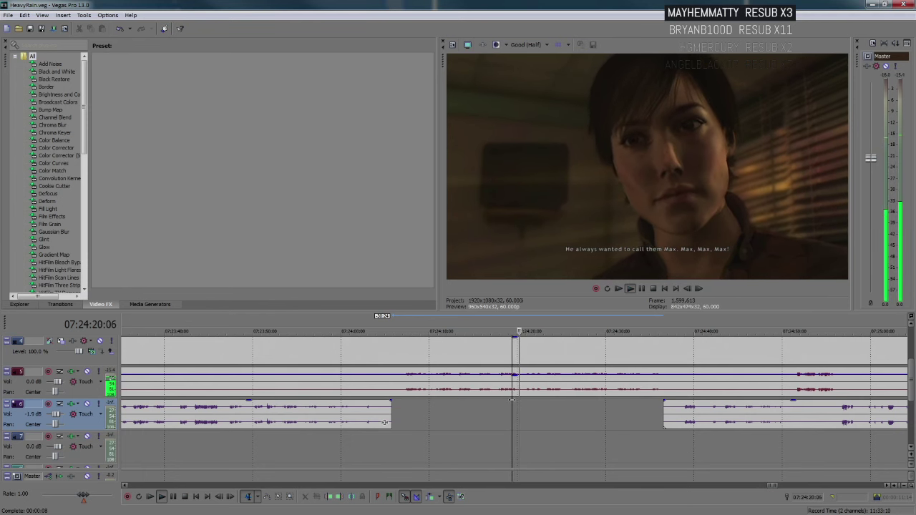
scroll(513, 401, "down", 5)
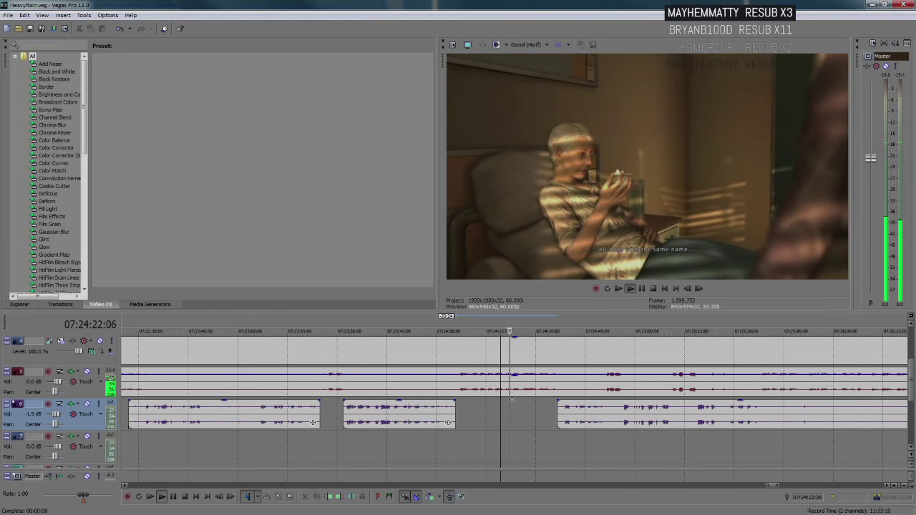
Step: Split the track 6 audio at 07:24:51:22 and trim the following part's start to about 07:24:56
left_click(561, 418)
scroll(561, 415, "up", 3)
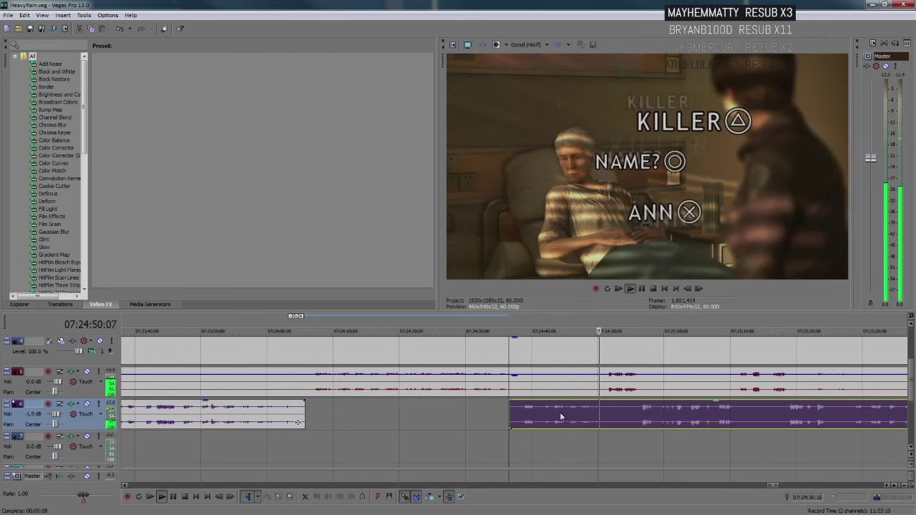
left_click(610, 412)
key("s")
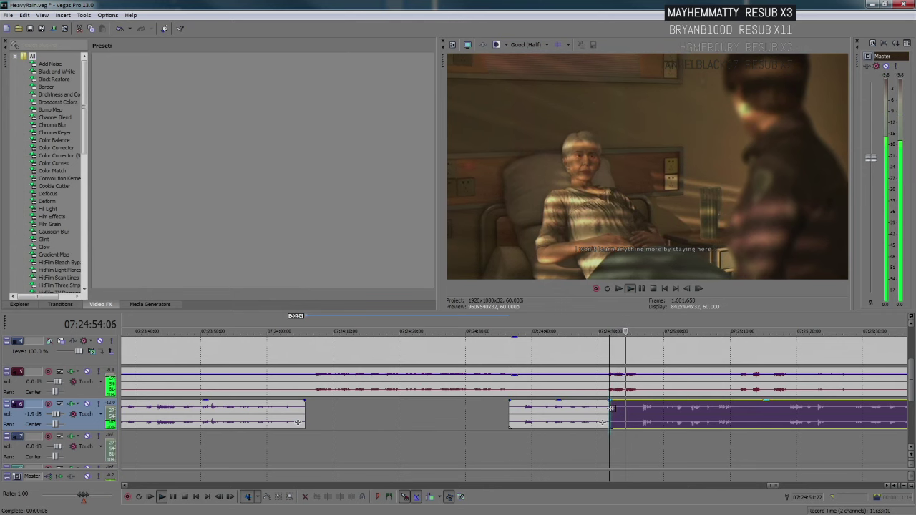
left_click_drag(609, 421, 639, 422)
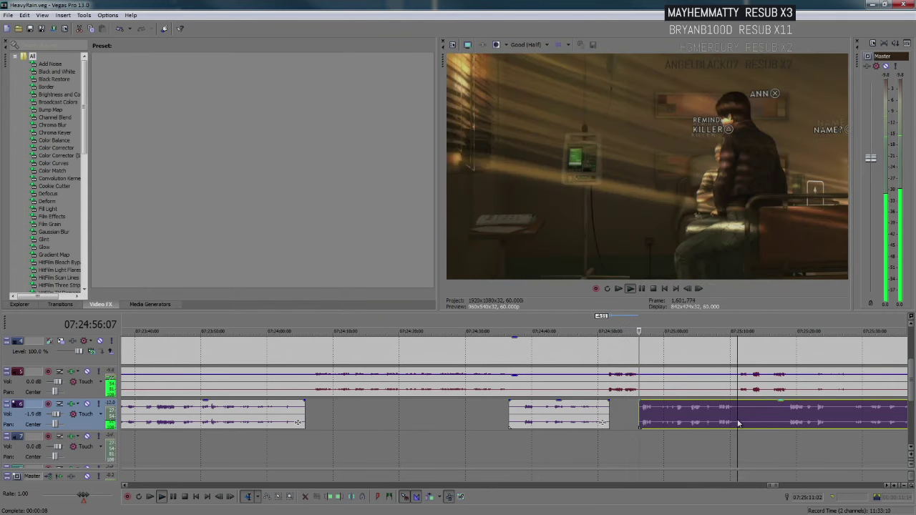
Step: Split the track 6 audio at about 07:25:11 and trim the following part's start to about 07:25:18
scroll(536, 408, "up", 2)
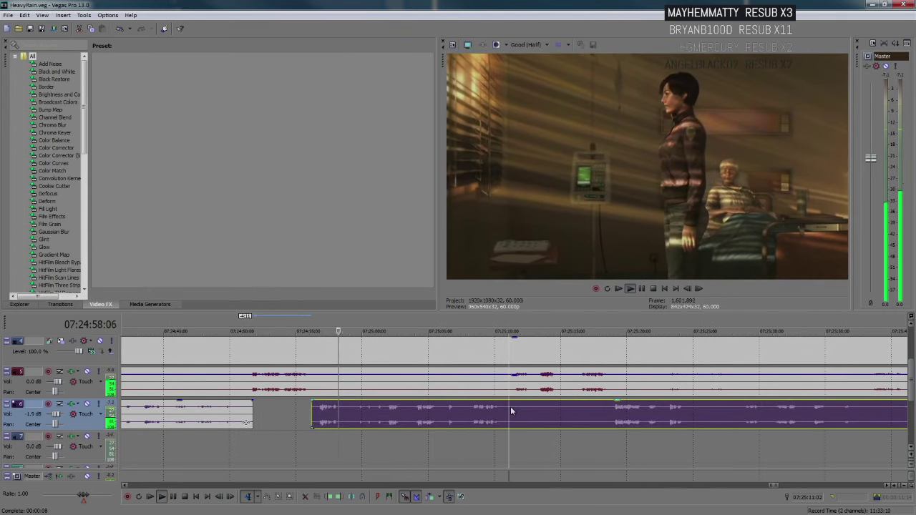
key("s")
left_click_drag(511, 421, 606, 420)
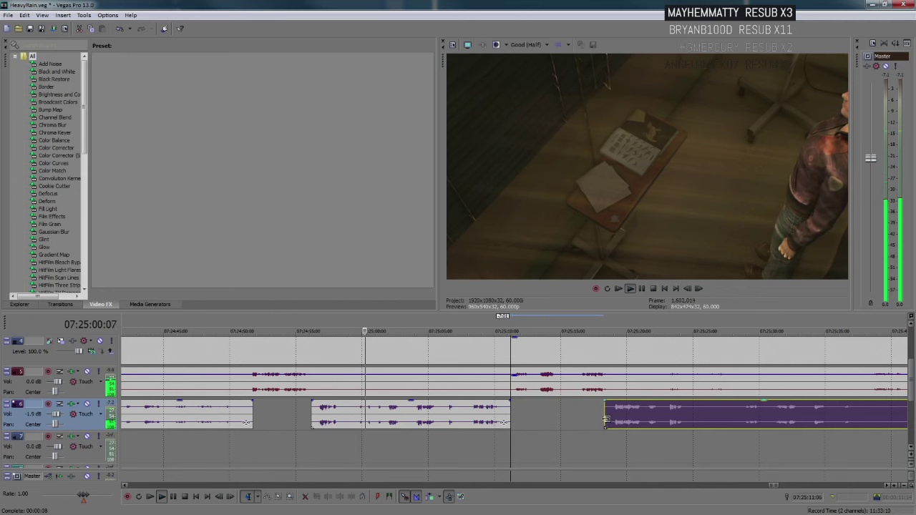
Step: Play back the last track 6 clip from about 07:25:18, pausing and replaying its opening to check the audio
scroll(609, 421, "down", 3)
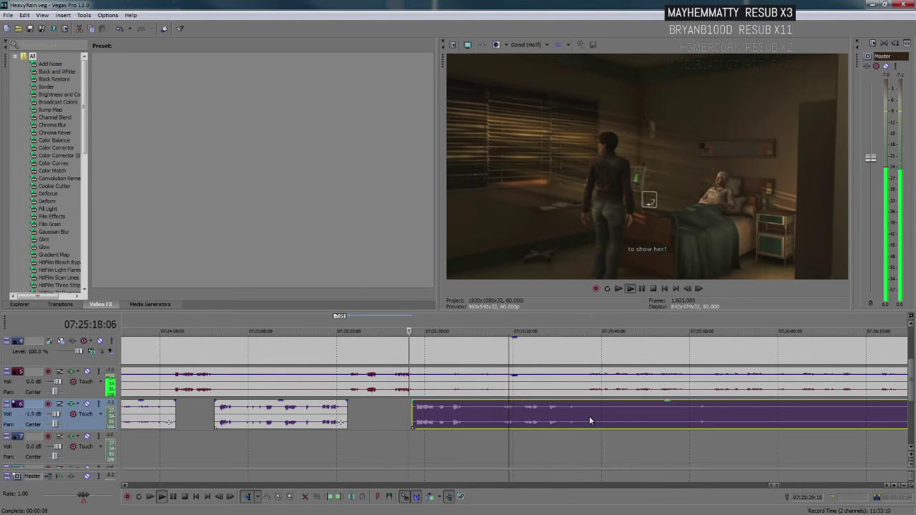
key("space")
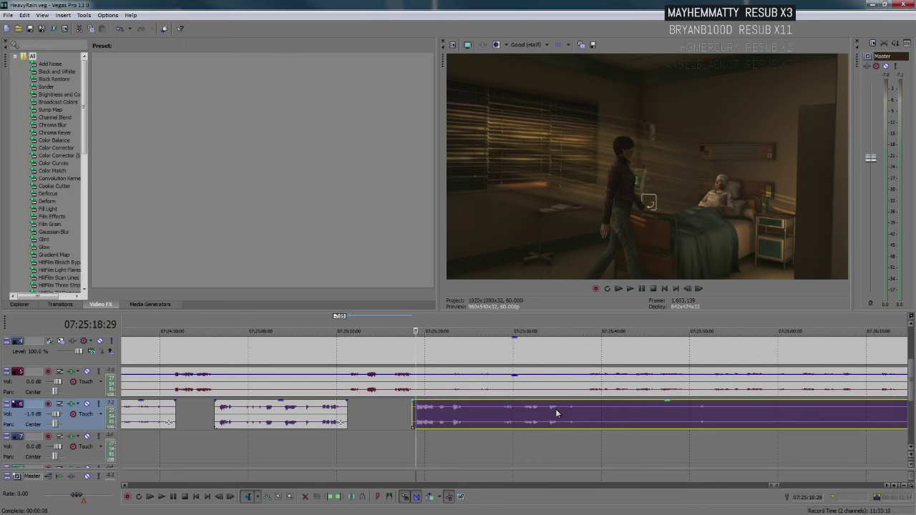
key("space")
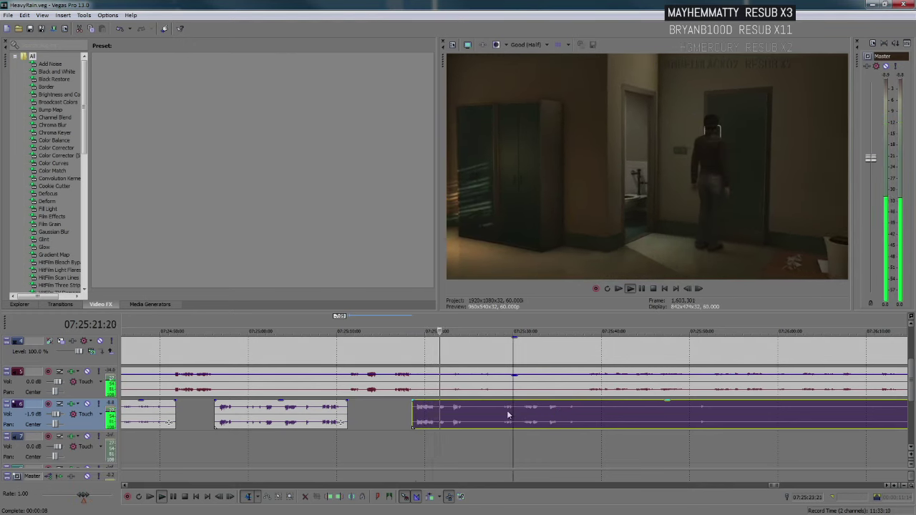
key("space")
left_click(429, 409)
key("space")
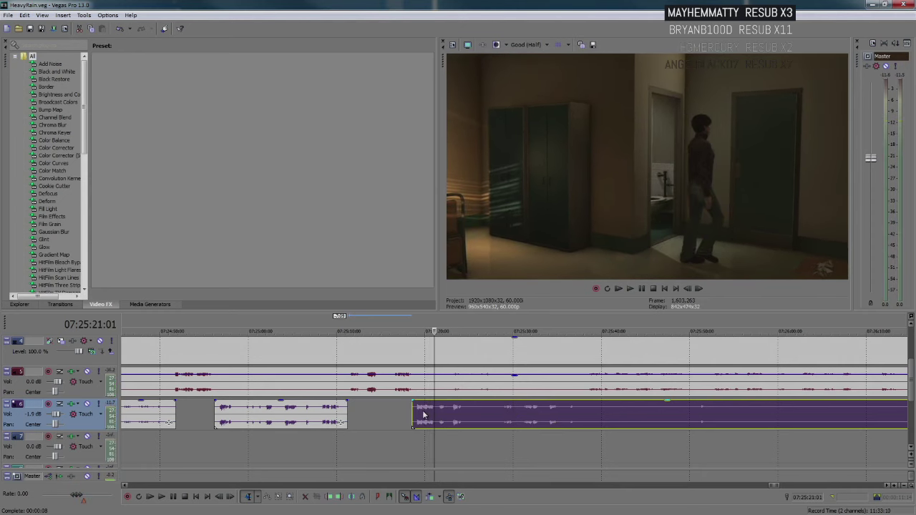
left_click(423, 415)
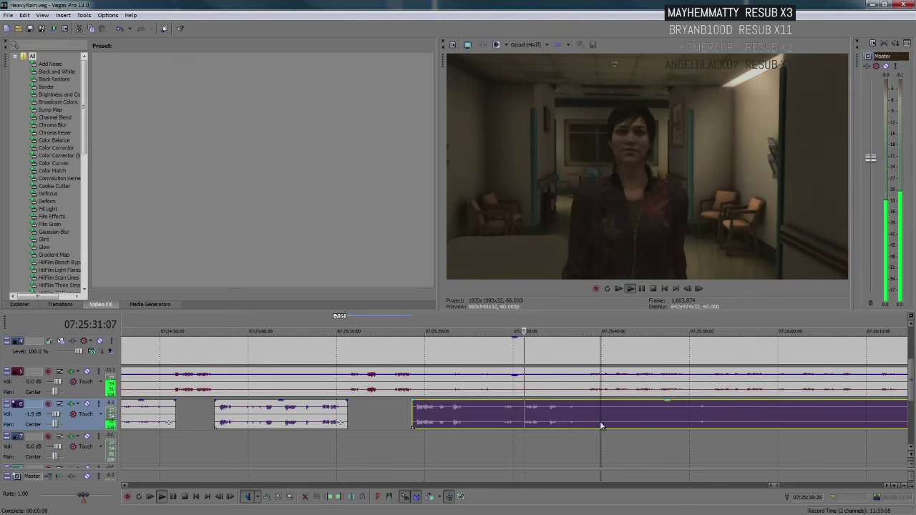
scroll(602, 426, "up", 3)
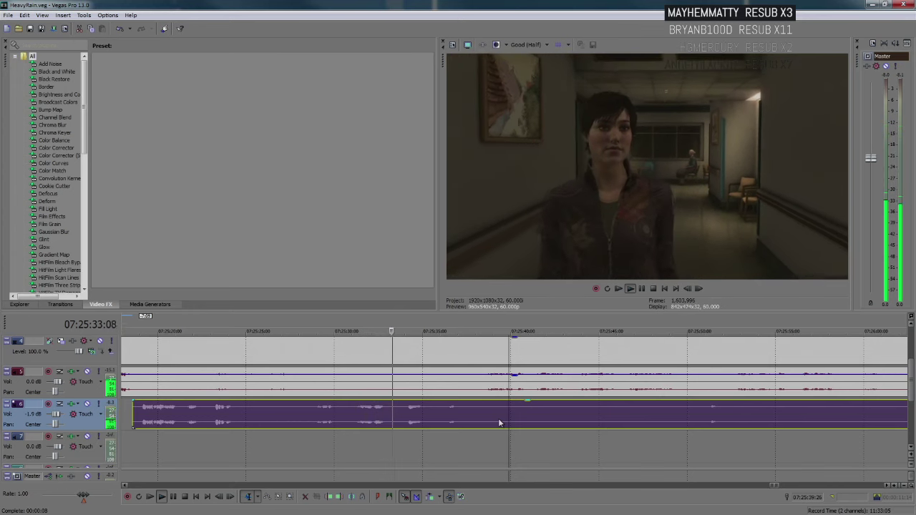
key("space")
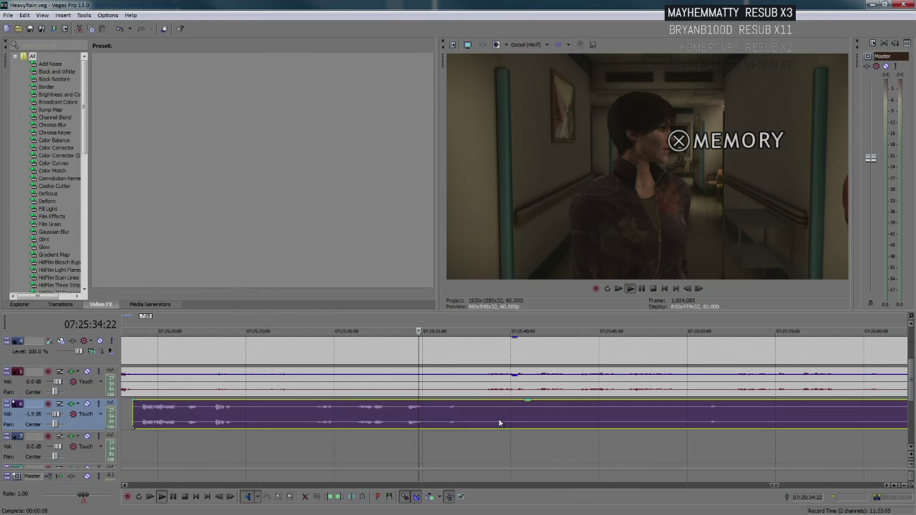
key("space")
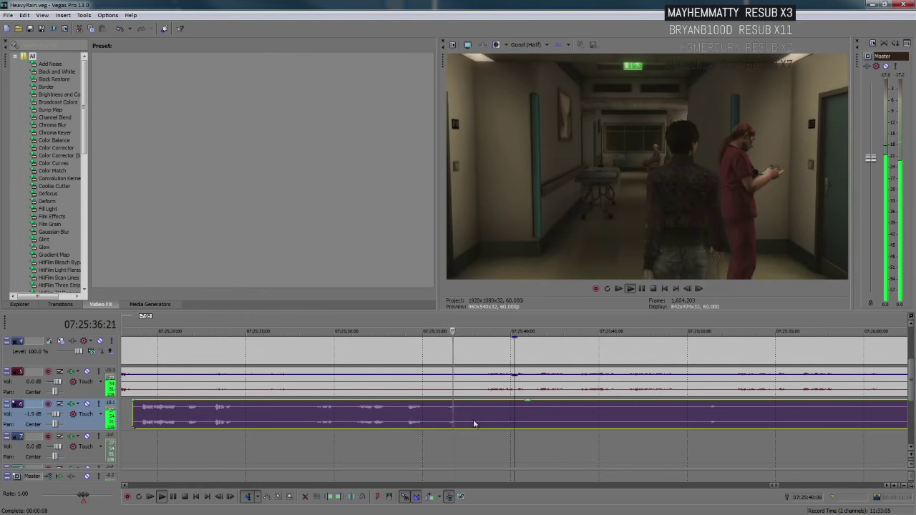
Step: Split the track 6 audio at about 07:25:38 and trim the following part's start to about 07:25:50
scroll(475, 411, "down", 3)
key("s")
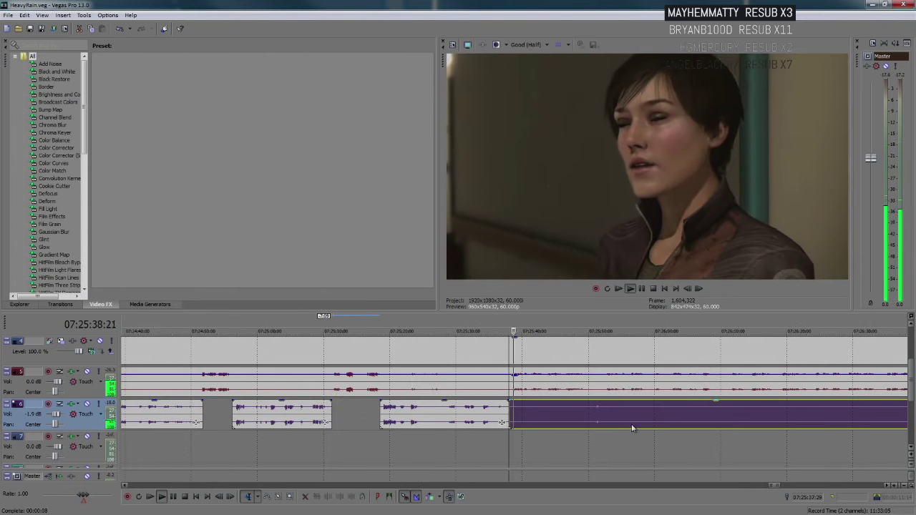
left_click(625, 408)
scroll(626, 407, "up", 3)
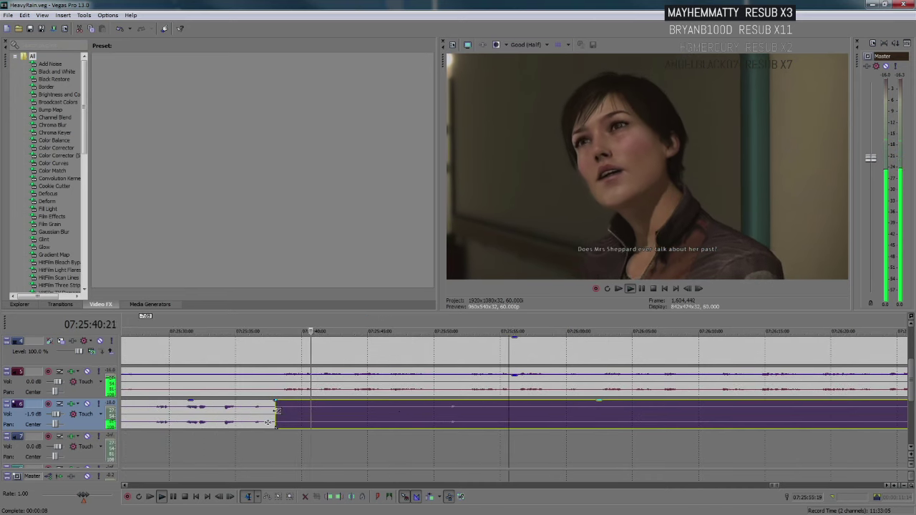
left_click_drag(276, 410, 432, 410)
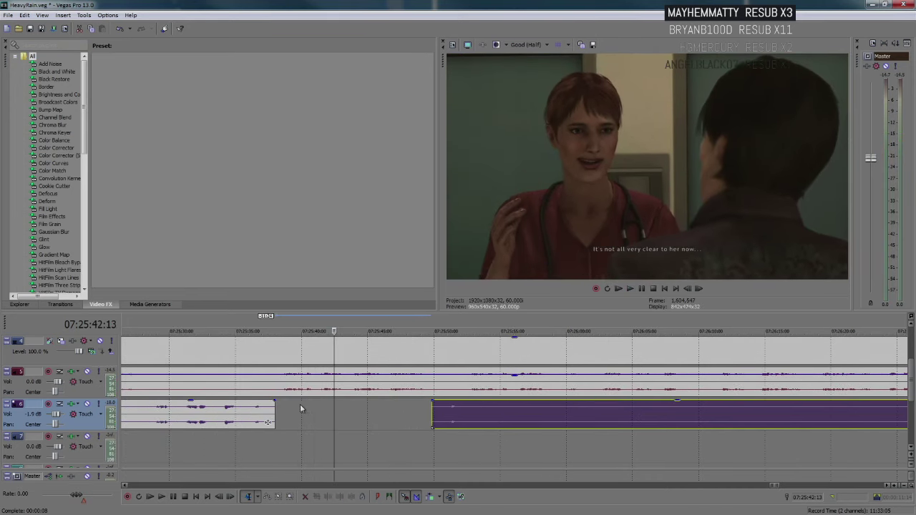
Step: Replay the footage from about 07:25:39, inside the gap following the last track 6 split
left_click(293, 409)
key("space")
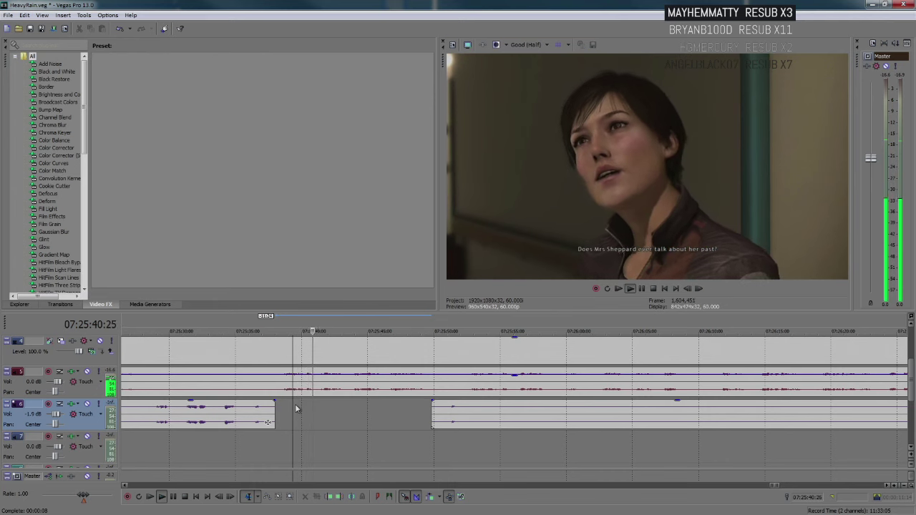
left_click(307, 406)
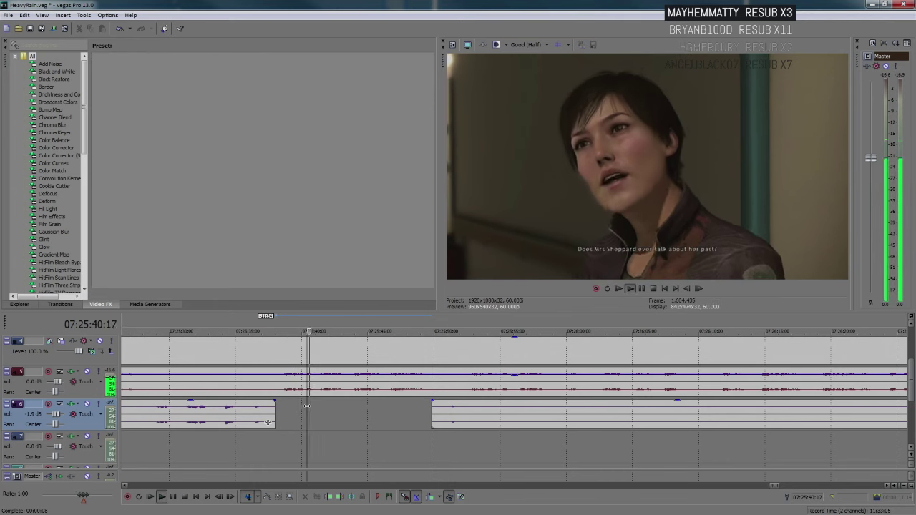
Step: Play back the footage in the gap from about 07:25:41, pausing at the start of the last track 6 clip at about 07:25:50
key("space")
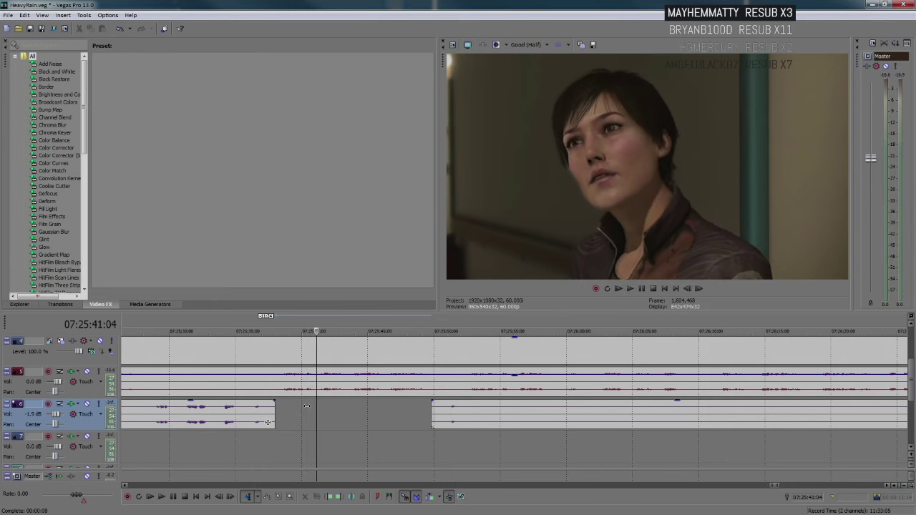
key("space")
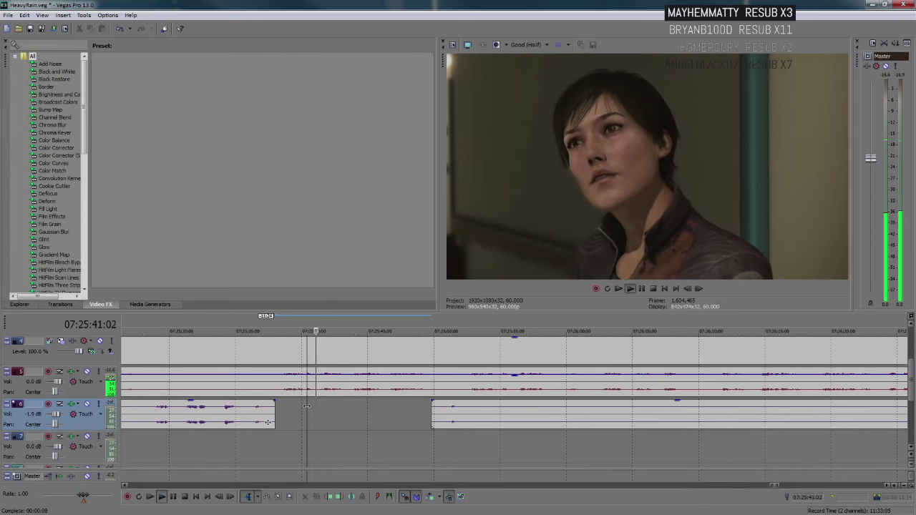
left_click(435, 415)
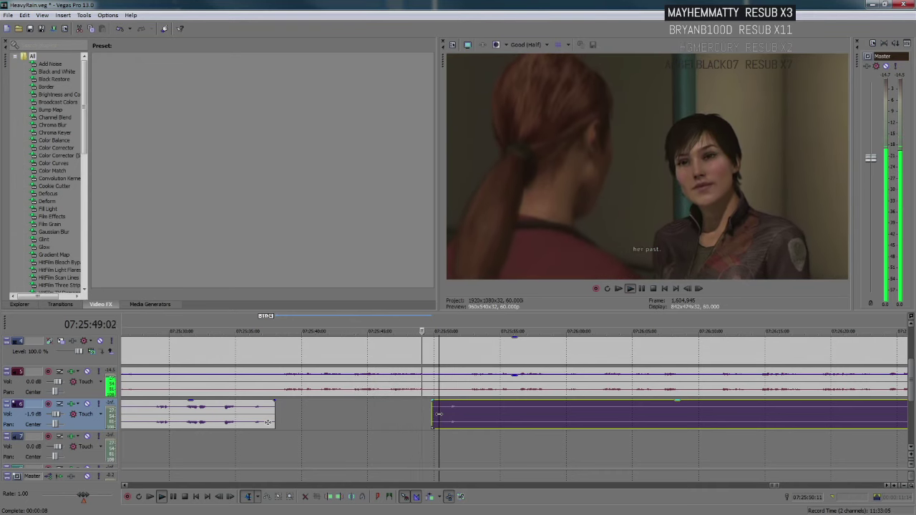
key("space")
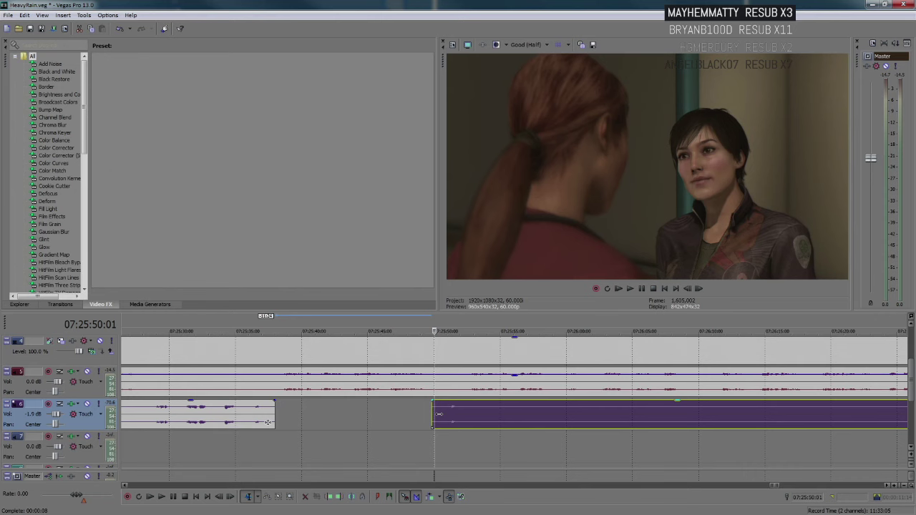
Step: Split the track 6 audio at about 07:25:53 and trim the following part's start to about 07:26:43
key("space")
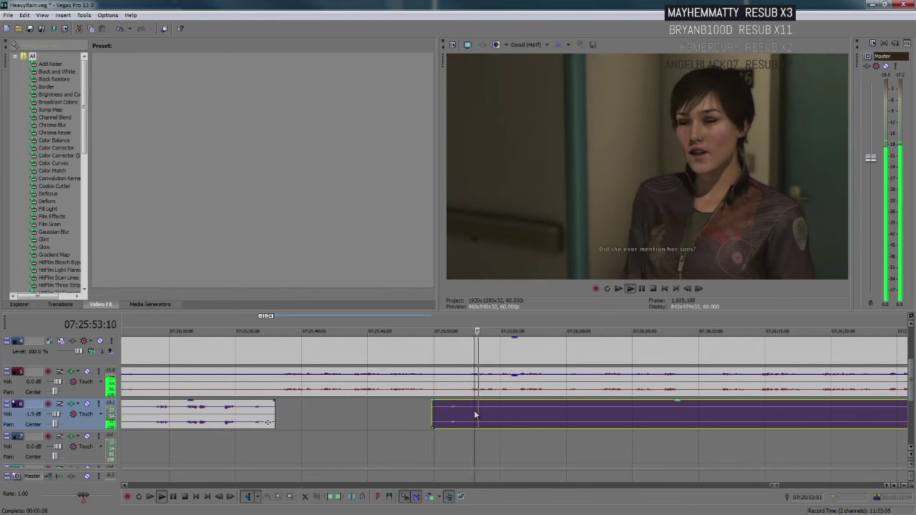
scroll(548, 430, "down", 3)
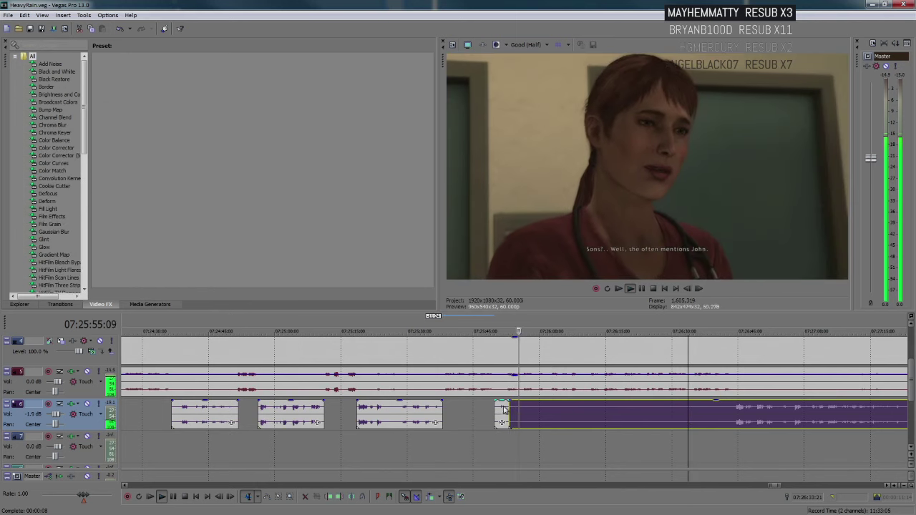
left_click_drag(511, 411, 732, 417)
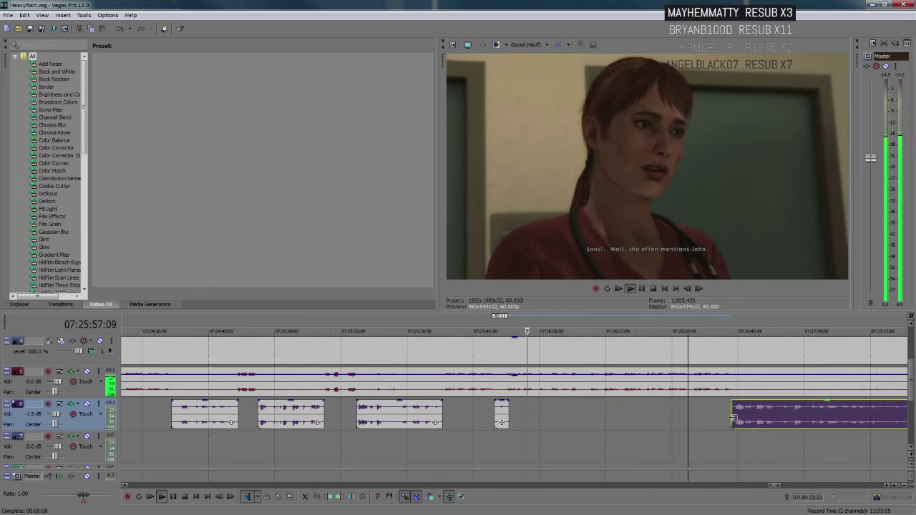
Step: Play back the last track 6 clip's opening up to about 07:27:29, pausing at about 07:26:54 and 07:27:00 to check its audio
scroll(733, 418, "right", 5)
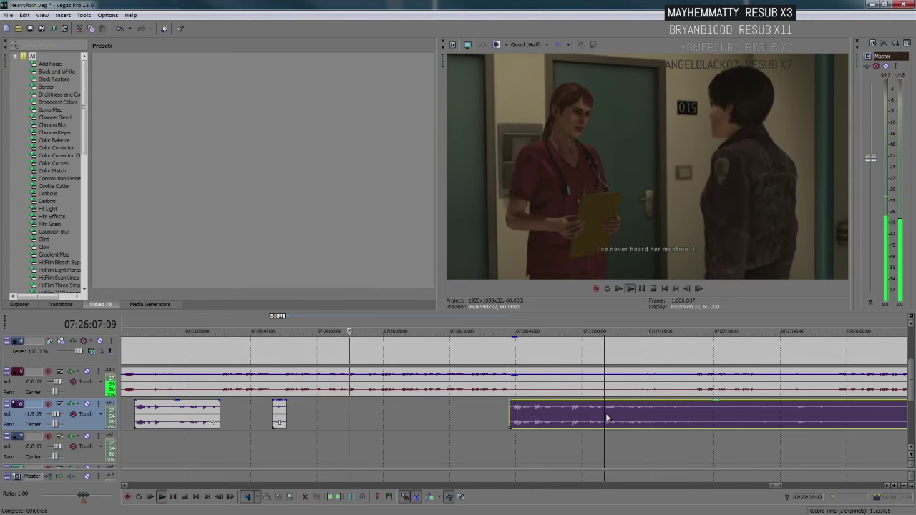
scroll(605, 418, "up", 2)
scroll(478, 405, "down", 2)
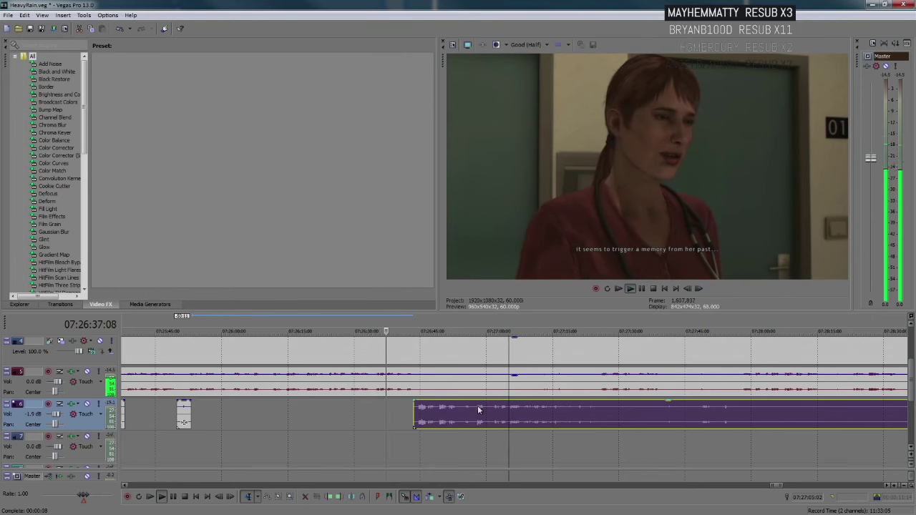
scroll(565, 420, "down", 1)
scroll(565, 421, "up", 1)
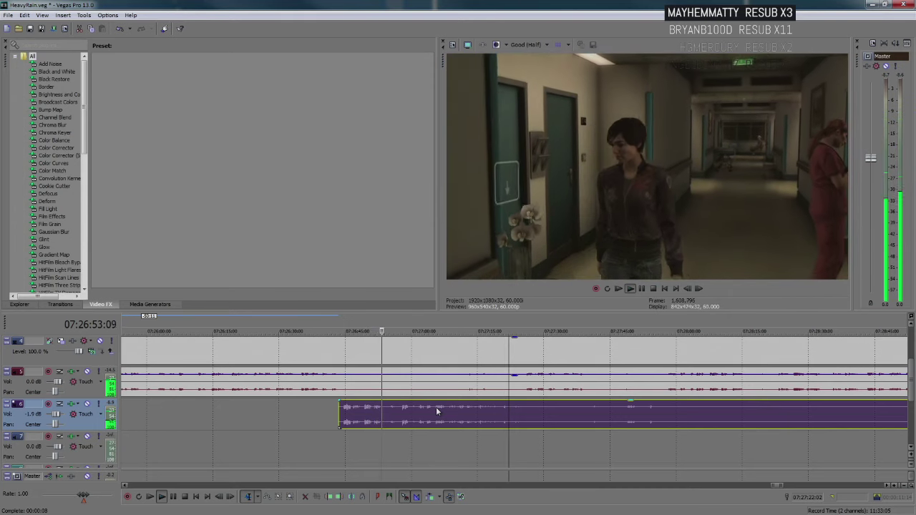
key("Return")
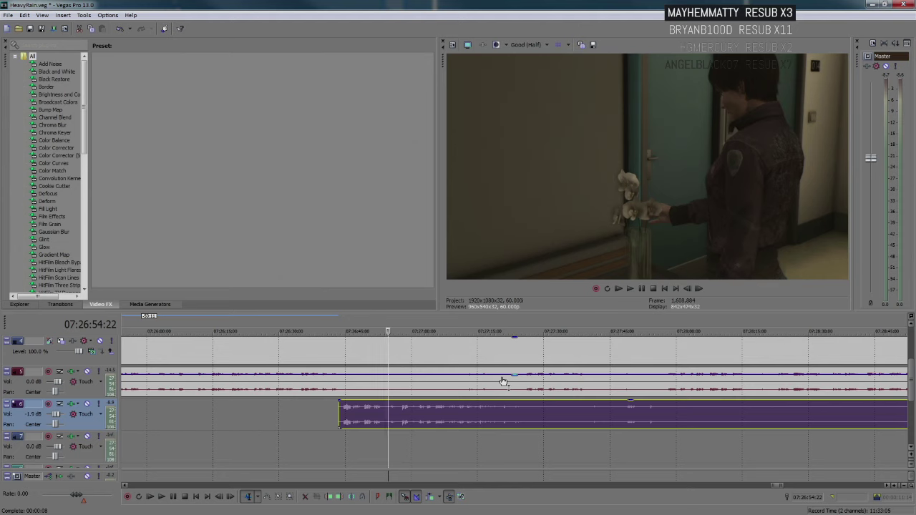
key("space")
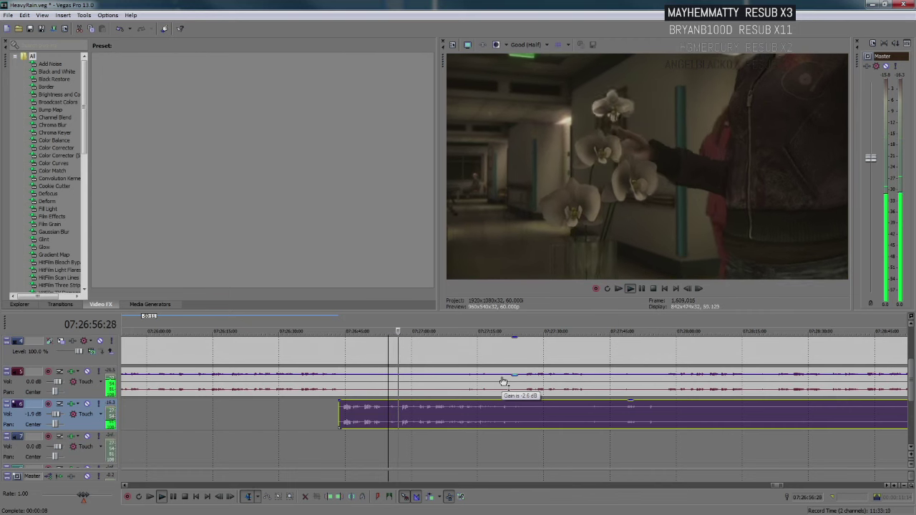
scroll(519, 417, "up", 2)
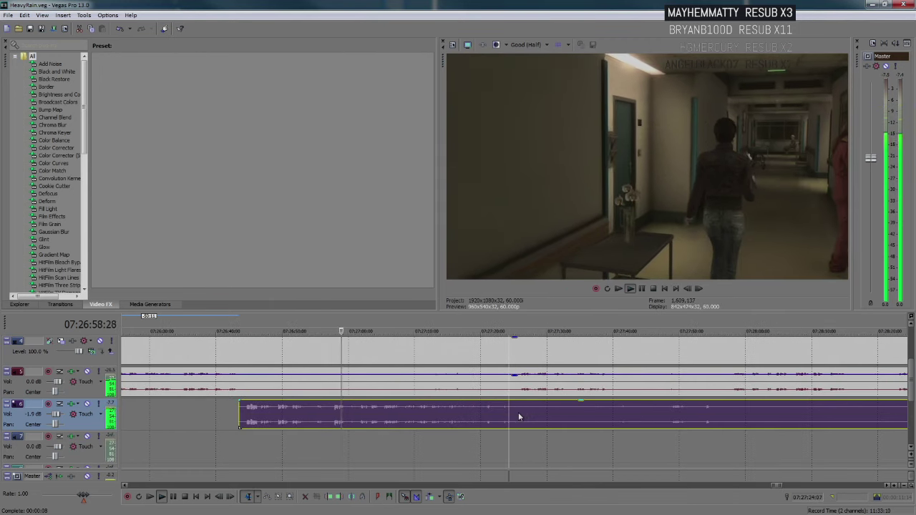
key("Return")
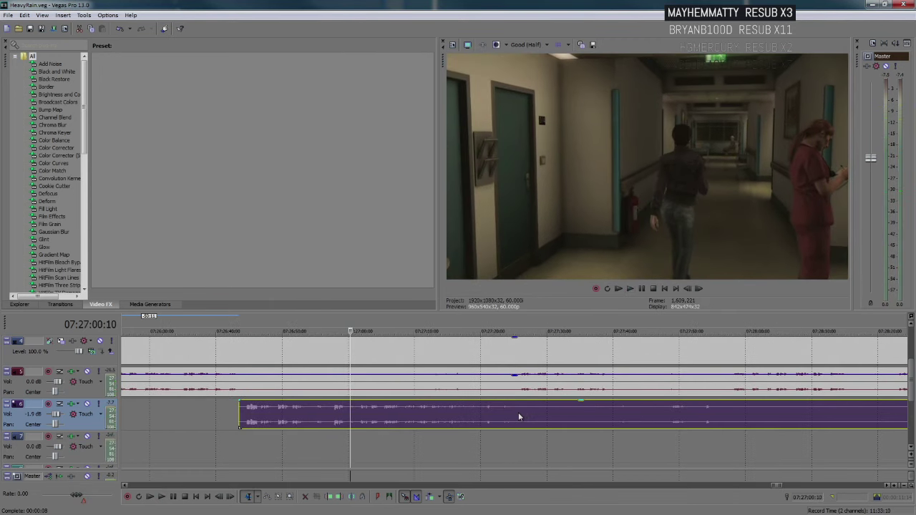
key("space")
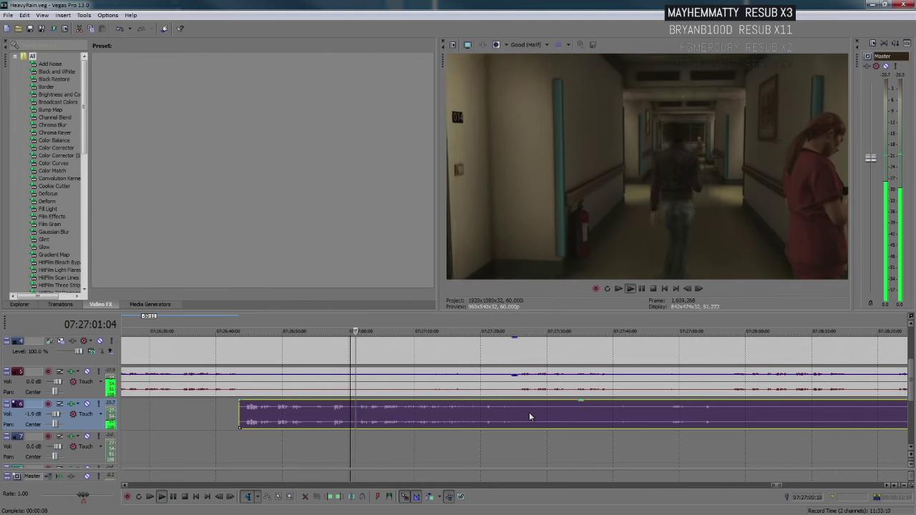
scroll(529, 417, "up", 1)
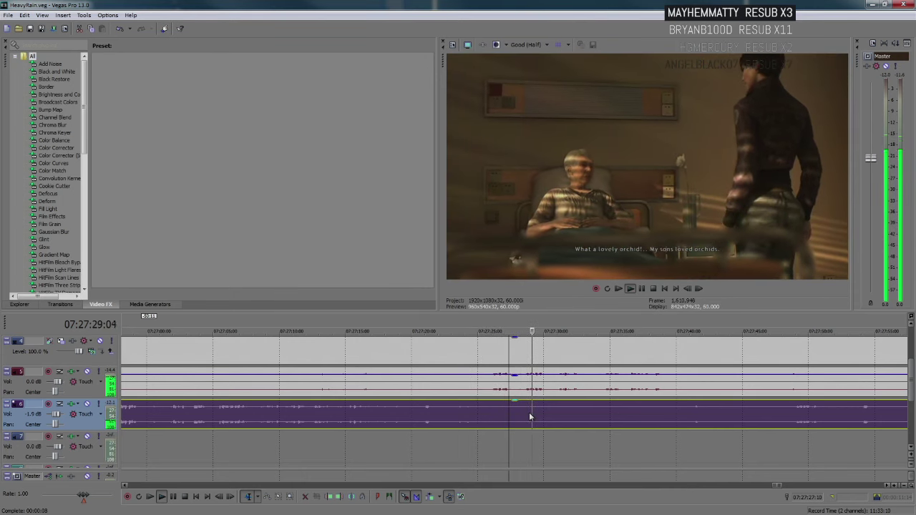
Step: Split the track 6 audio at about 07:27:26 and trim the following part's start to about 07:27:39
scroll(529, 418, "down", 4)
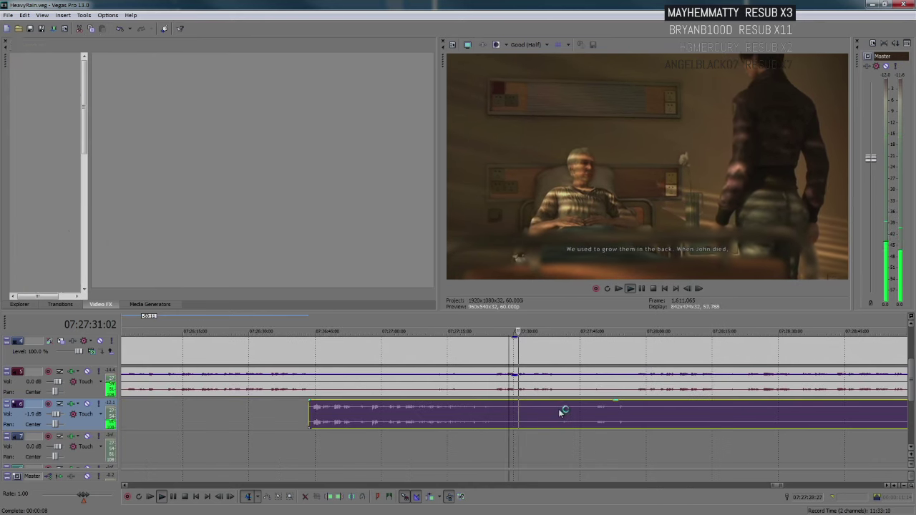
left_click(420, 417)
key("s")
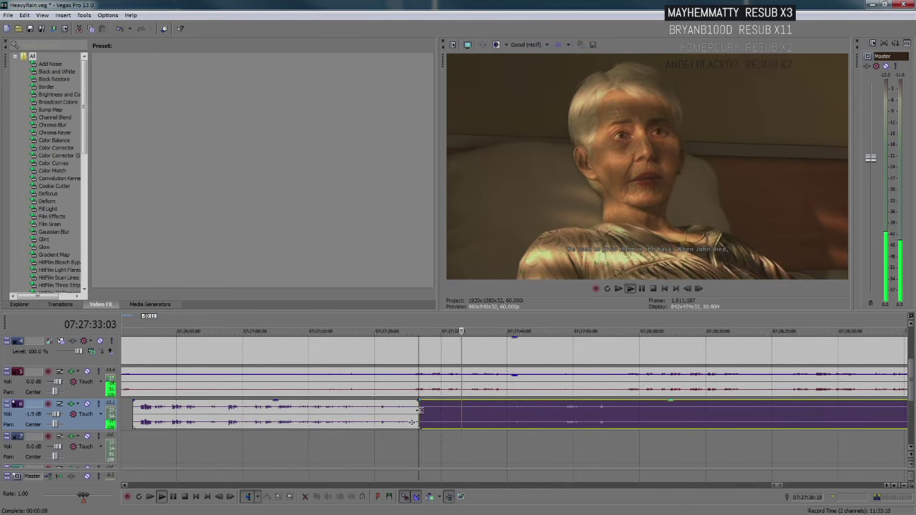
left_click_drag(420, 417, 500, 417)
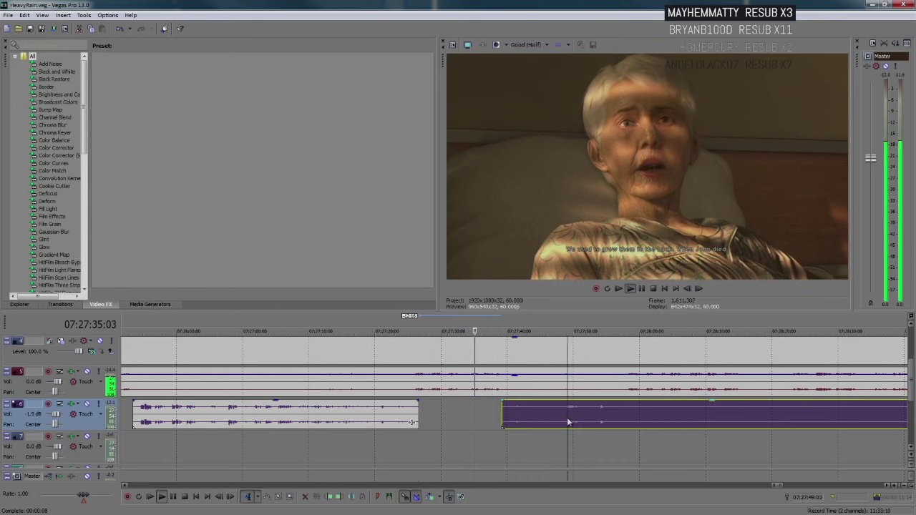
Step: Split the track 6 audio at about 07:27:57 and trim the following part's start to about 07:29:40
scroll(567, 422, "up", 2)
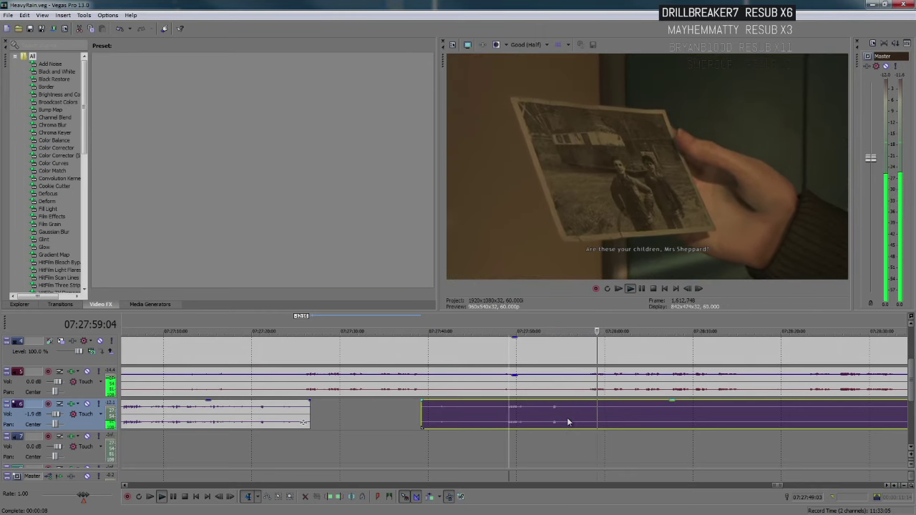
left_click(583, 406)
scroll(584, 406, "down", 3)
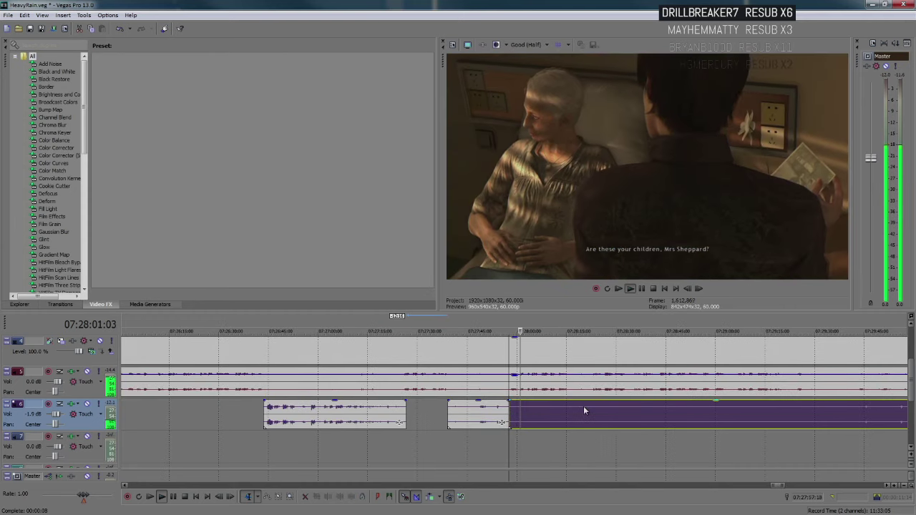
scroll(655, 413, "down", 2)
scroll(423, 408, "down", 3)
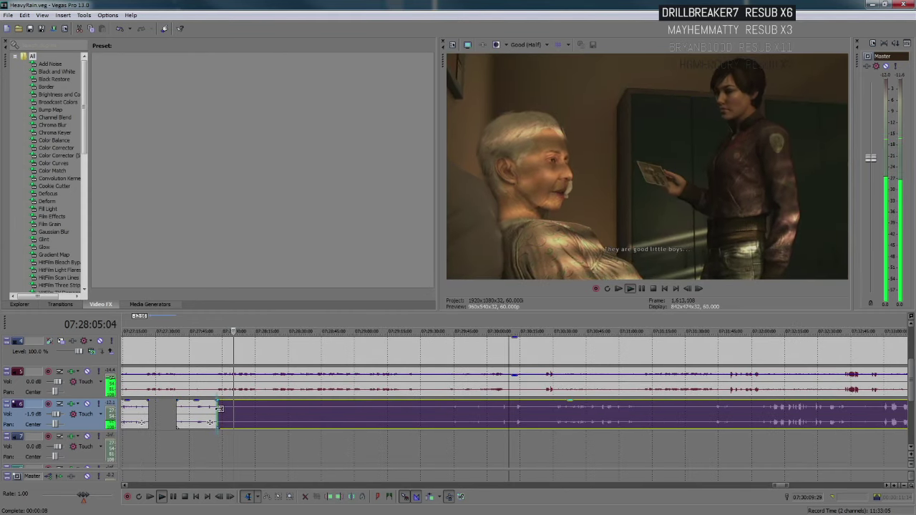
left_click_drag(219, 415, 445, 418)
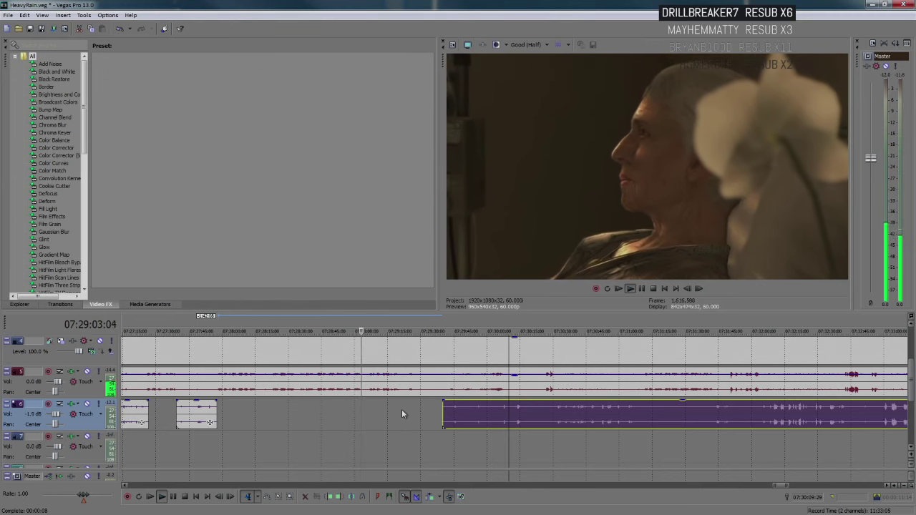
Step: Play back the footage in the last track 6 gap, pausing at about 07:29:04 and 07:29:16, and replay it from about 07:29:13
key("space")
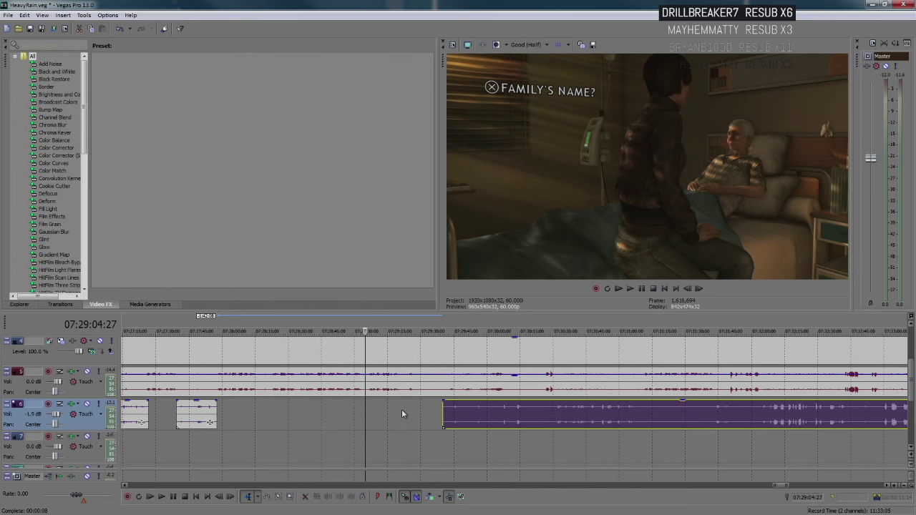
key("space")
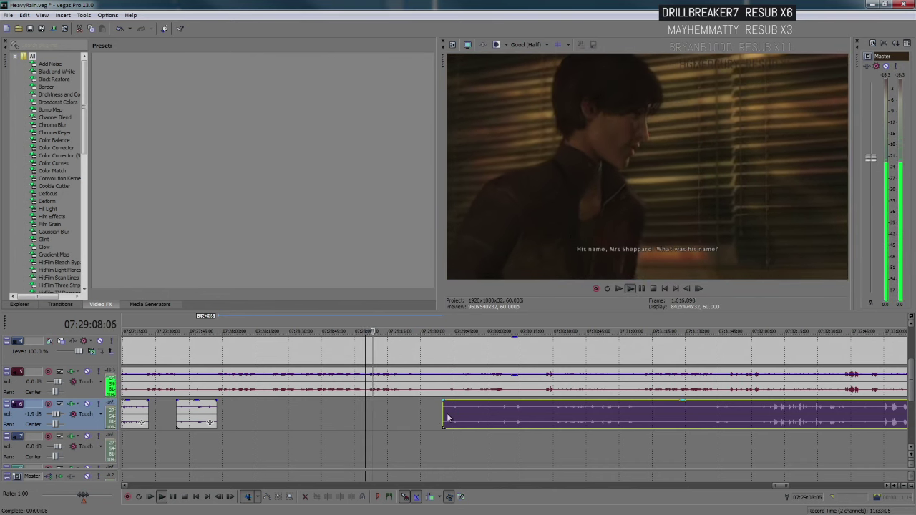
scroll(445, 411, "up", 2)
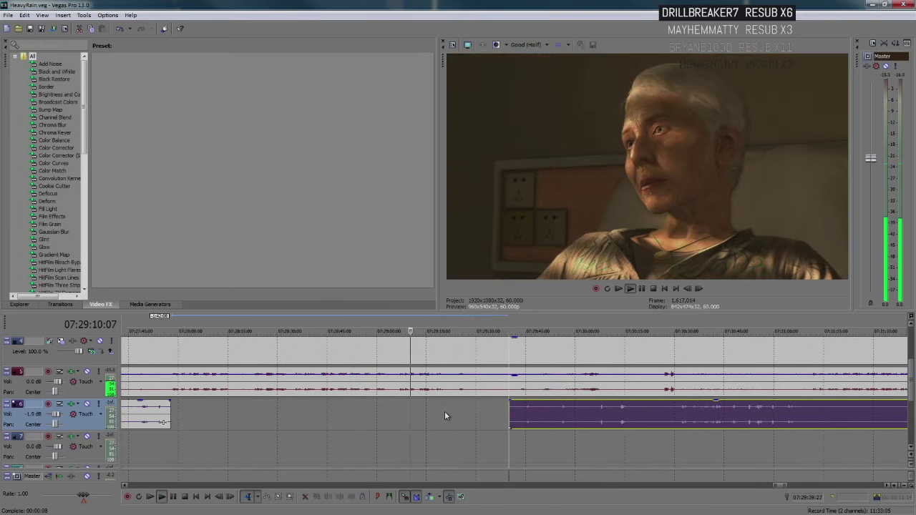
scroll(427, 411, "up", 2)
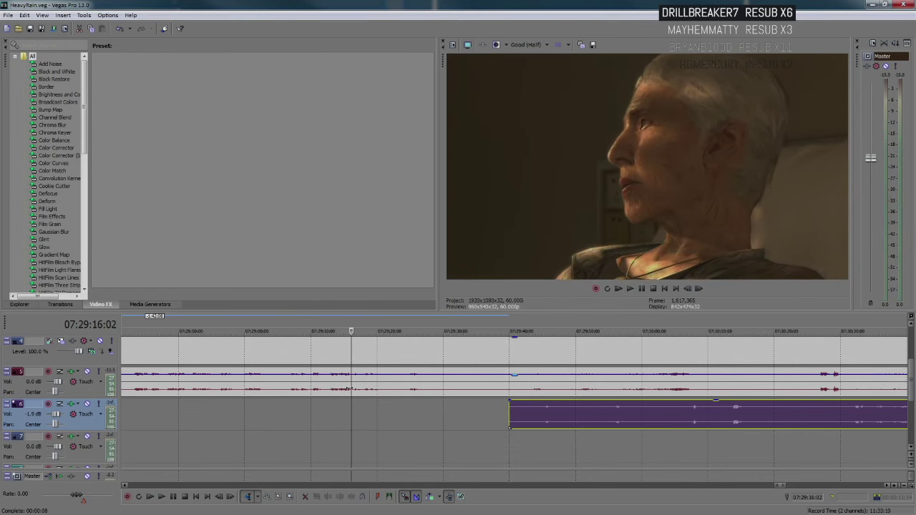
key("space")
left_click(333, 387)
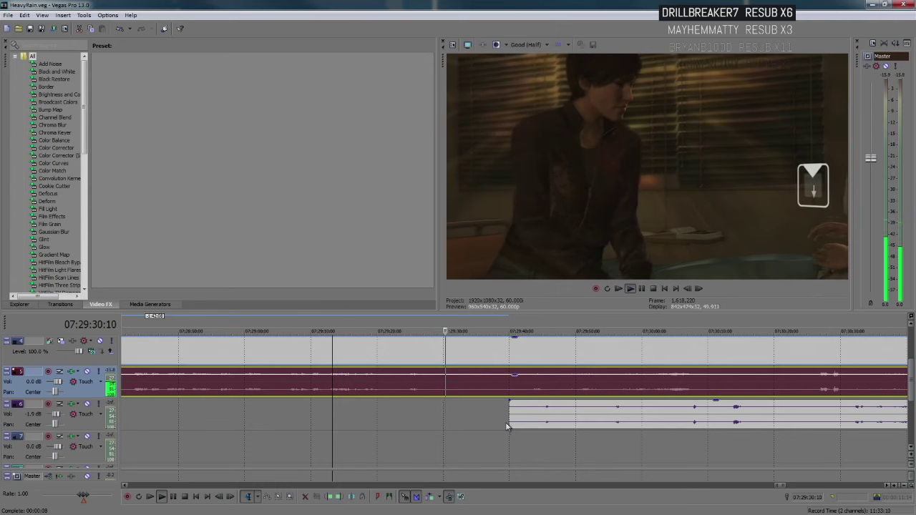
Step: Extend the last track 6 clip's start back to about 07:29:28, play it, and trim the start forward to about 07:29:43
left_click_drag(507, 426, 427, 426)
left_click(560, 415)
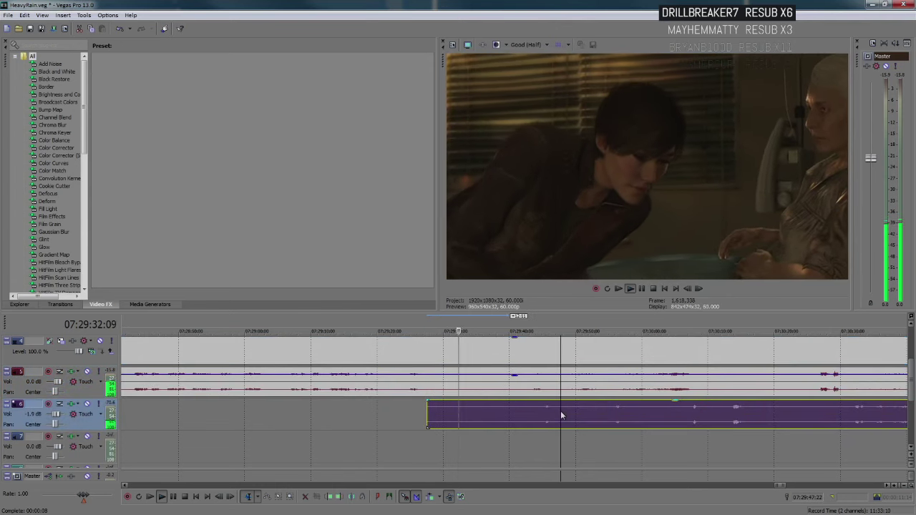
scroll(561, 415, "up", 2)
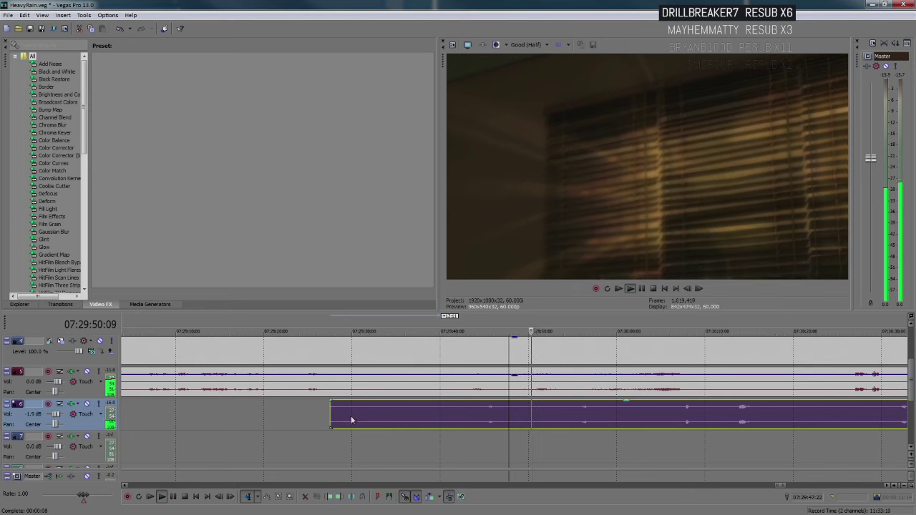
left_click_drag(330, 421, 469, 420)
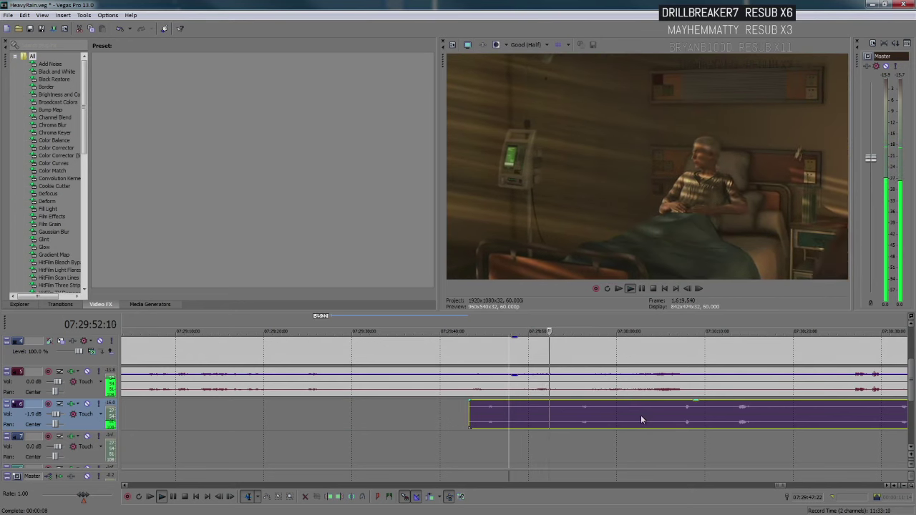
Step: Play back the last track 6 clip until about 07:30:09, pause, and return to about 07:29:21 in the gap before it
scroll(641, 420, "up", 2)
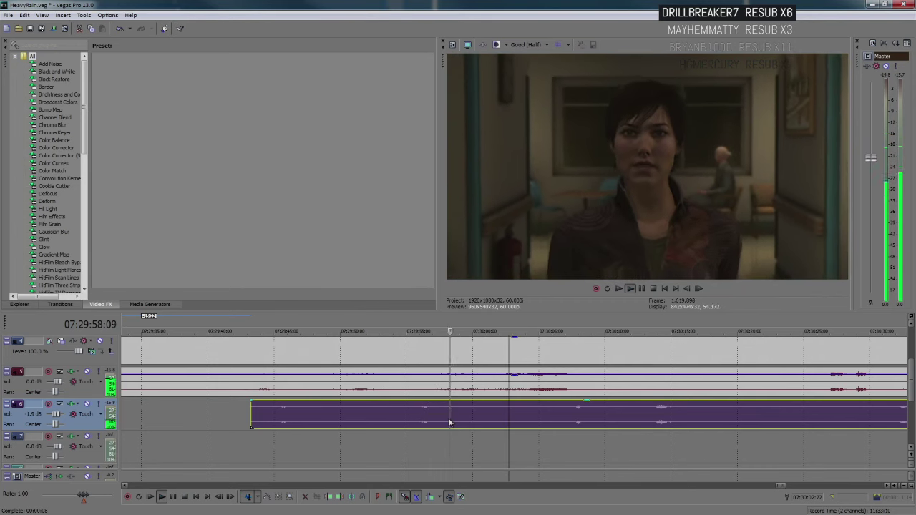
scroll(515, 423, "down", 3)
scroll(587, 424, "up", 1)
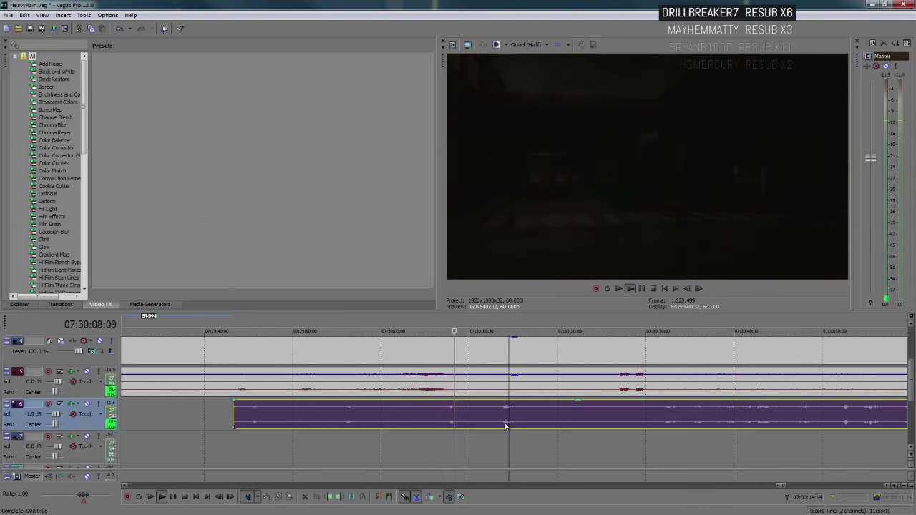
key("space")
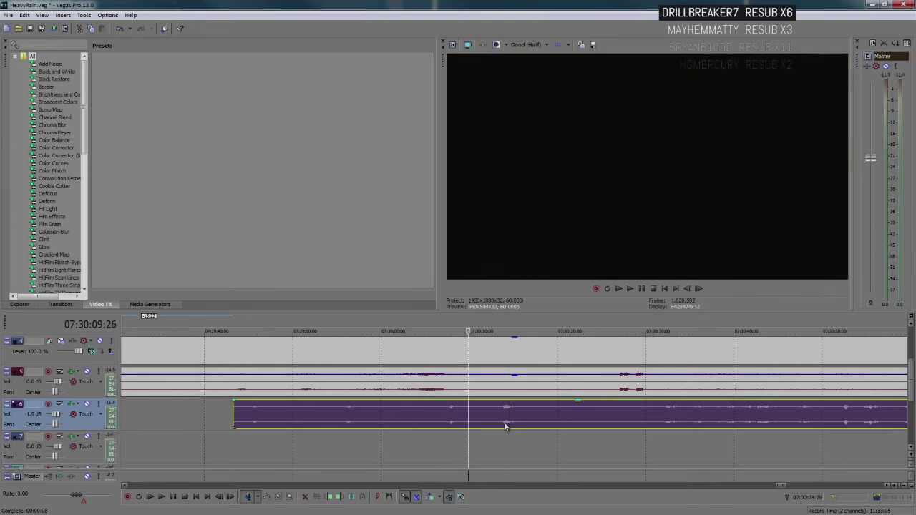
scroll(505, 417, "down", 3)
left_click(293, 407)
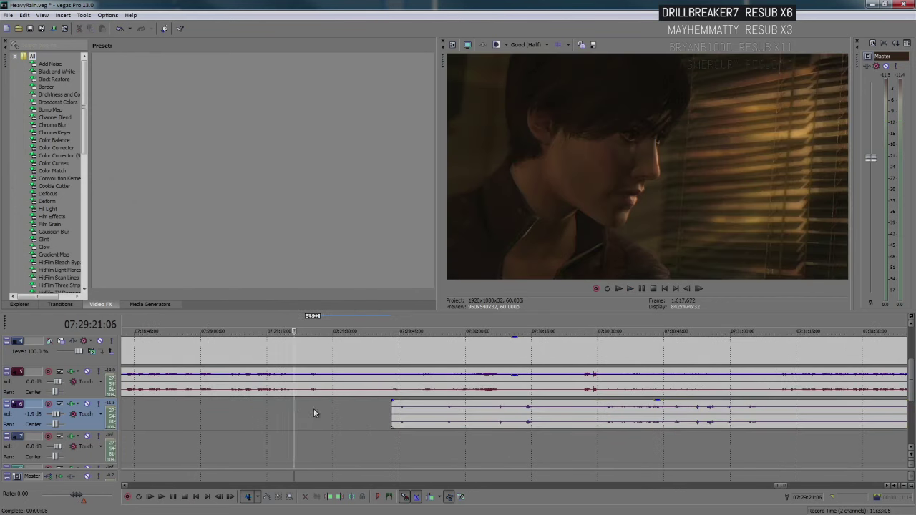
Step: Check the footage in the last track 6 gap, then play the last track 6 clip from about 07:30:07
left_click(313, 408)
left_click(333, 412)
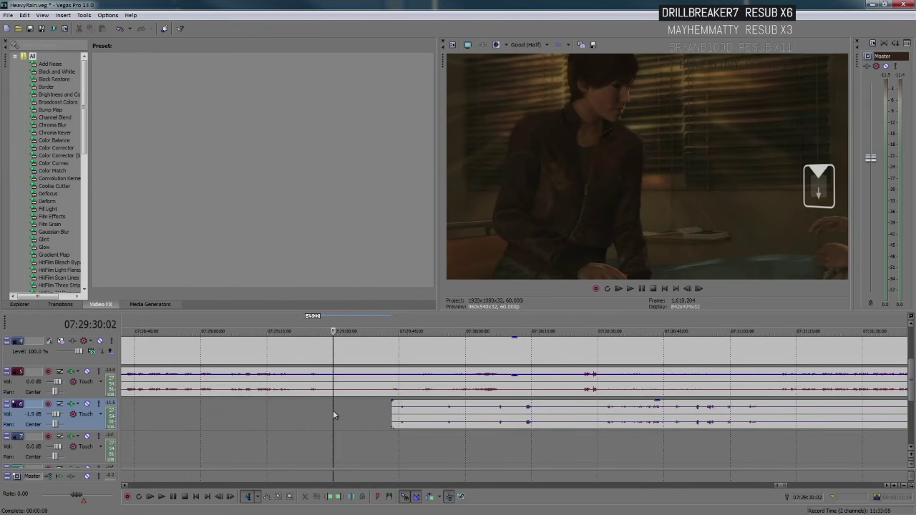
left_click(382, 413)
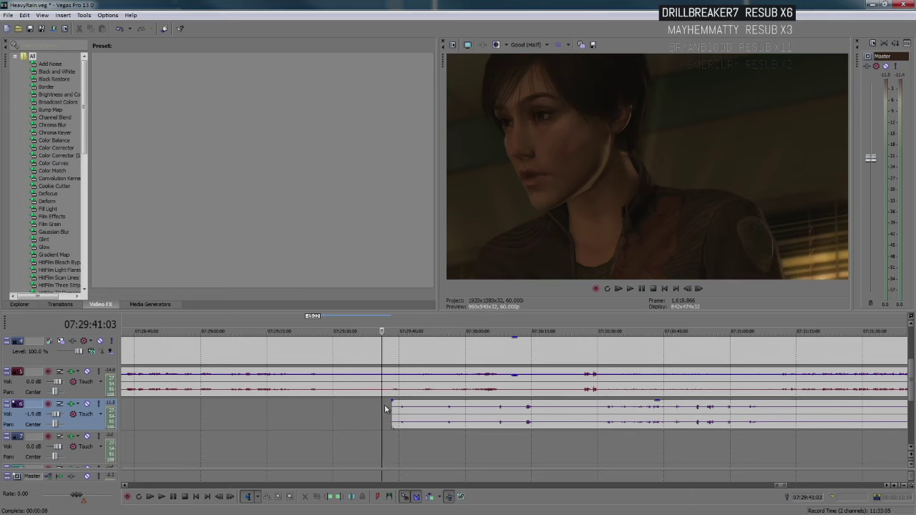
left_click(501, 415)
key("space")
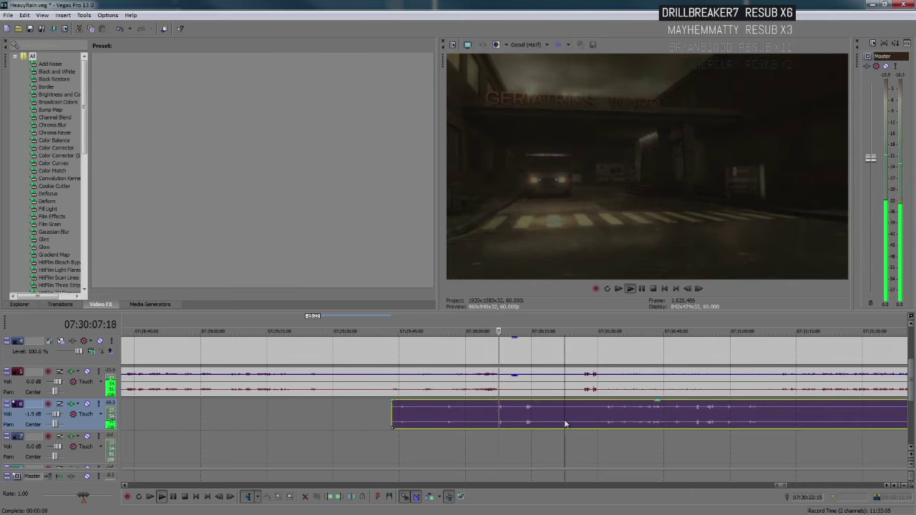
Step: Split the track 6 audio at about 07:30:16, trim the following part's start to about 07:30:31, and pause playback
scroll(566, 424, "up", 3)
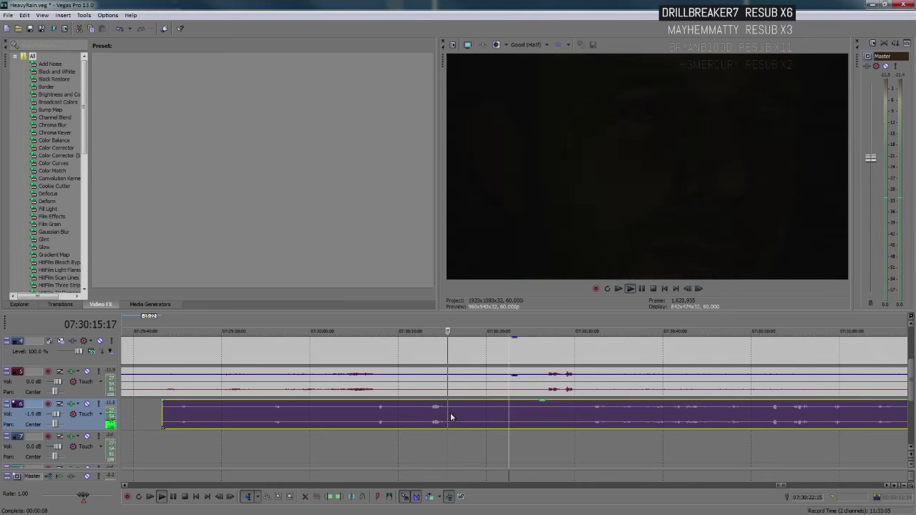
key("s")
scroll(549, 423, "down", 3)
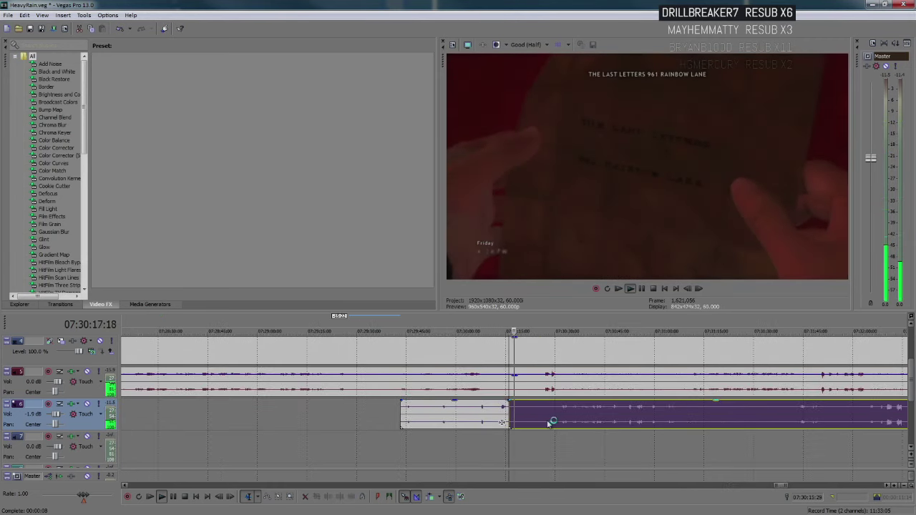
scroll(549, 422, "up", 3)
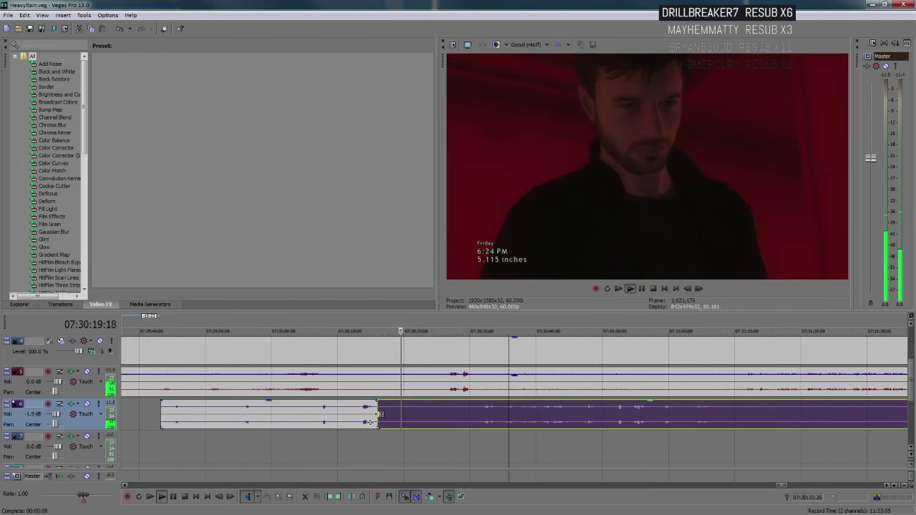
left_click_drag(380, 414, 477, 417)
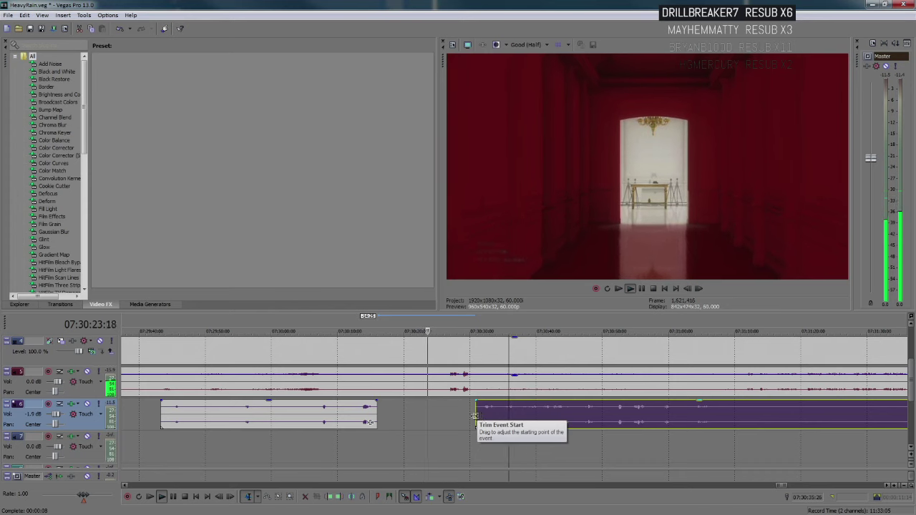
key("space")
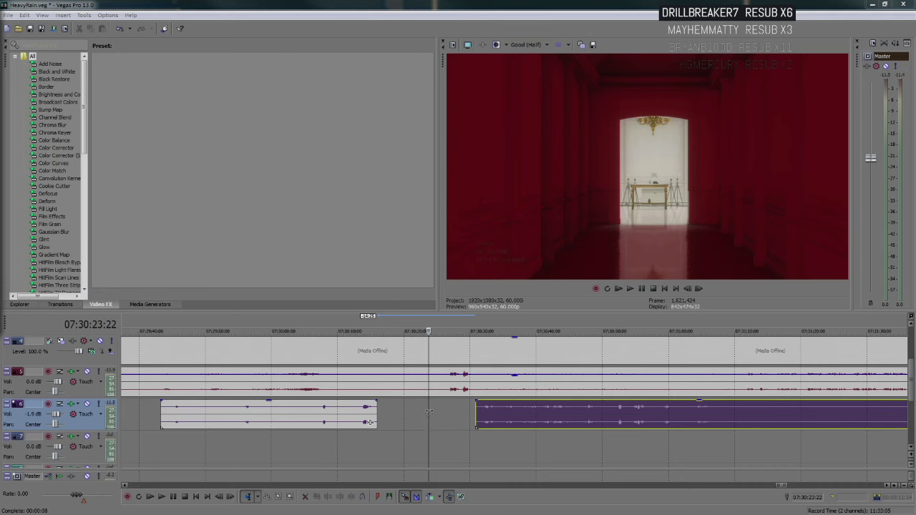
Step: Play back the track 6 gap from about 07:30:23, select the last track 6 clip, and pause at about 07:30:31
left_click(430, 415)
key("space")
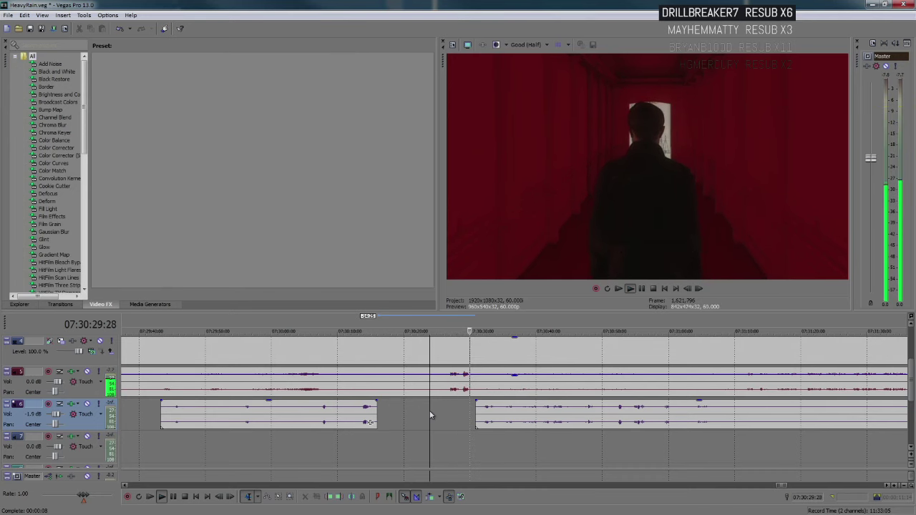
scroll(430, 414, "down", 2)
left_click(608, 418)
key("space")
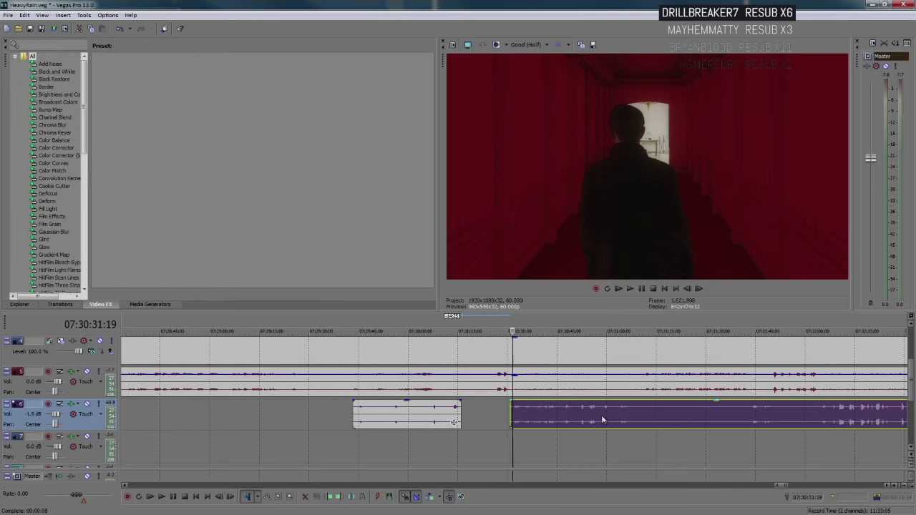
Step: Play the last track 6 clip from about 07:30:31 and pause at about 07:30:37
scroll(602, 420, "up", 3)
key("space")
scroll(602, 420, "down", 4)
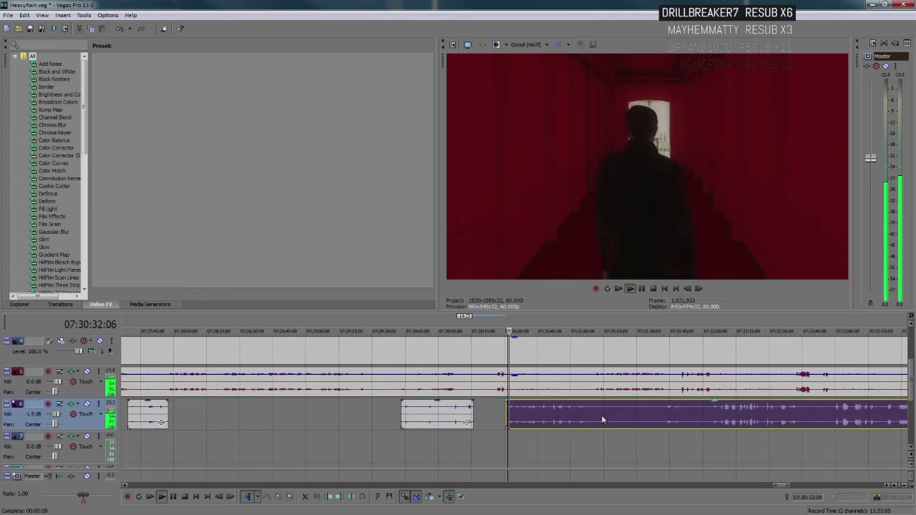
scroll(572, 422, "up", 3)
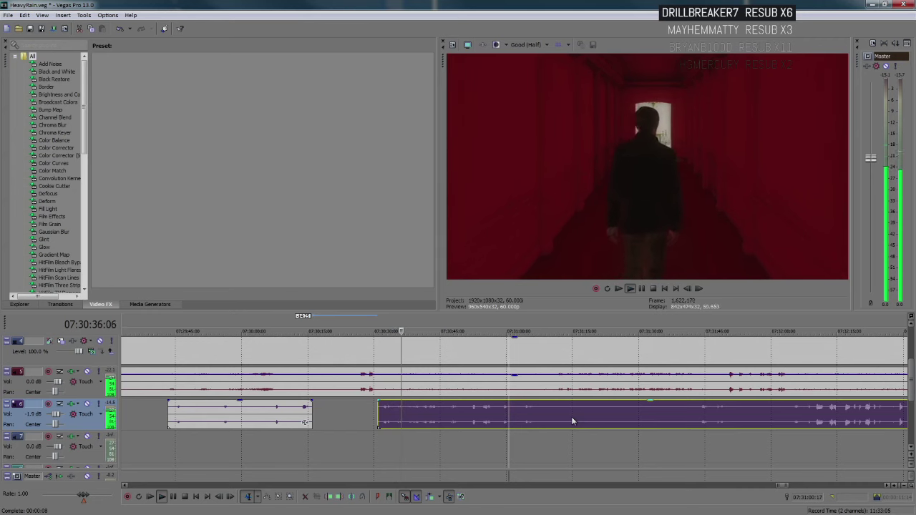
key("Return")
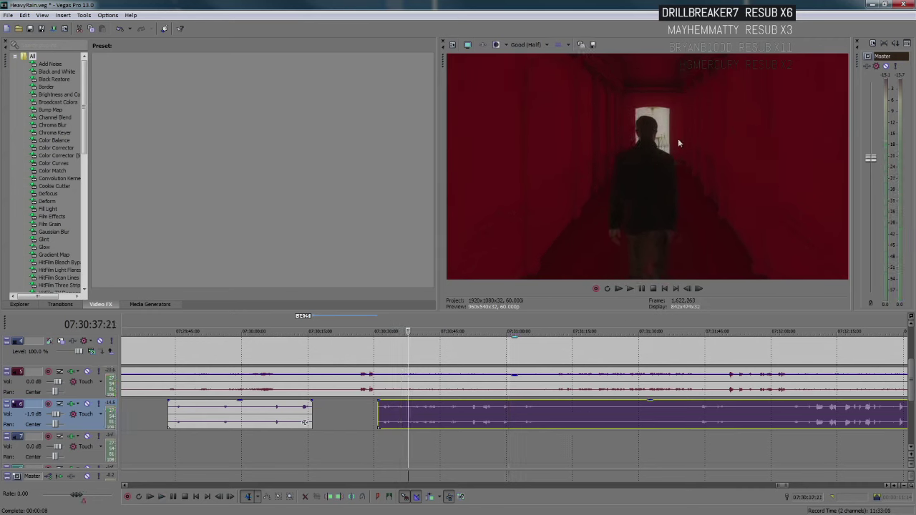
Step: Play on to about 07:30:46, move the last track 6 clip down to track 7 at the same time position, and resume playback
key("space")
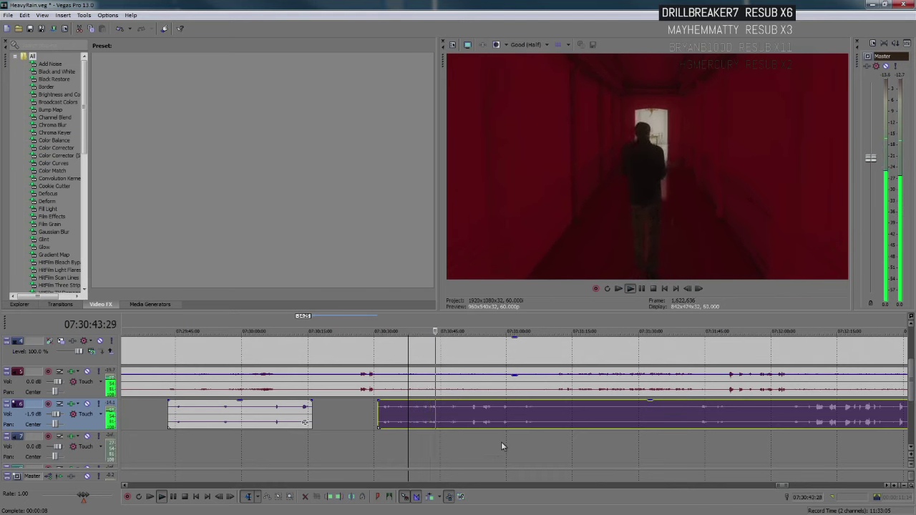
left_click(521, 414)
scroll(520, 414, "up", 3)
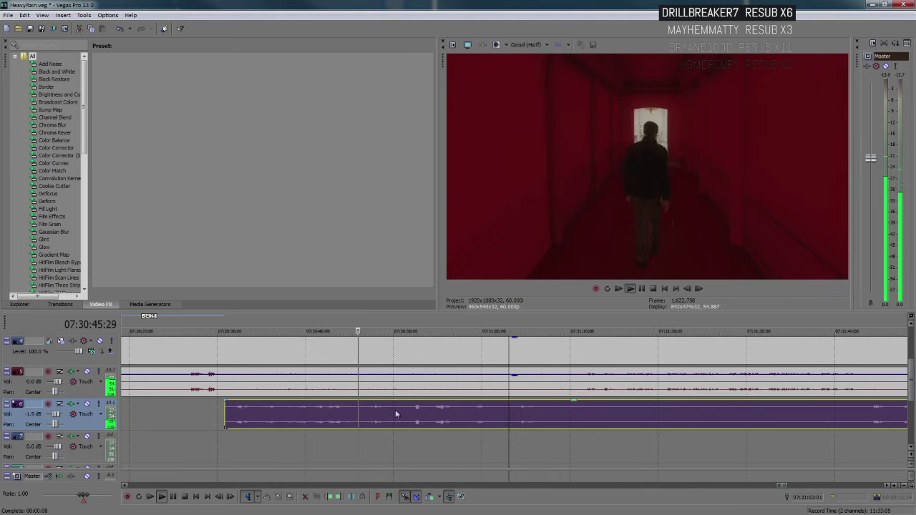
key("Return")
left_click_drag(395, 416, 395, 446)
key("space")
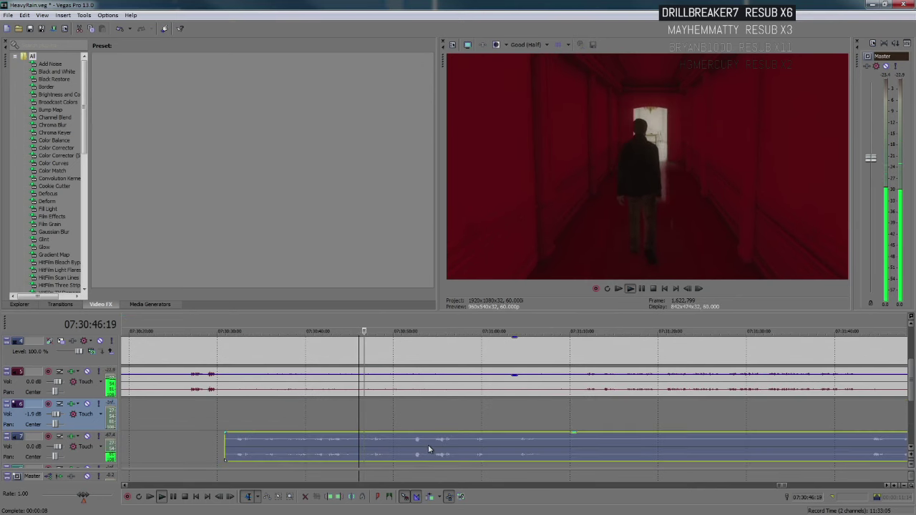
scroll(430, 445, "up", 2)
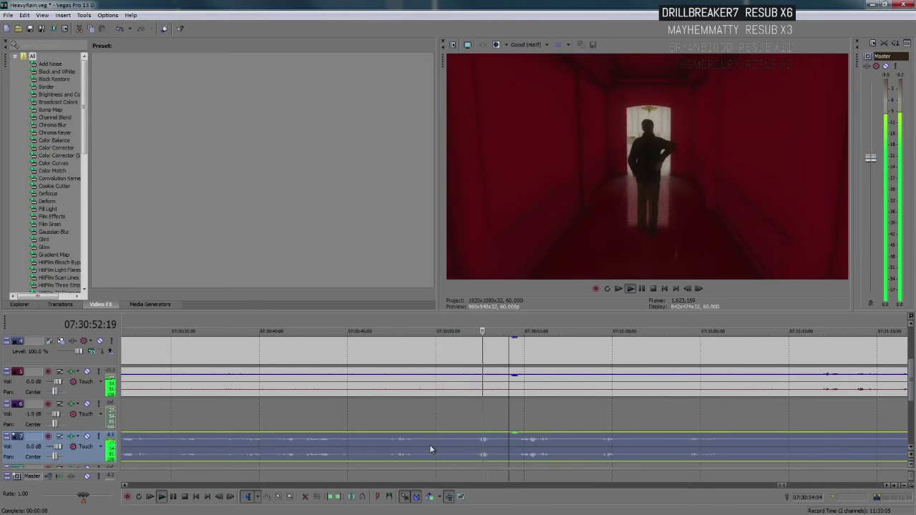
scroll(430, 445, "down", 2)
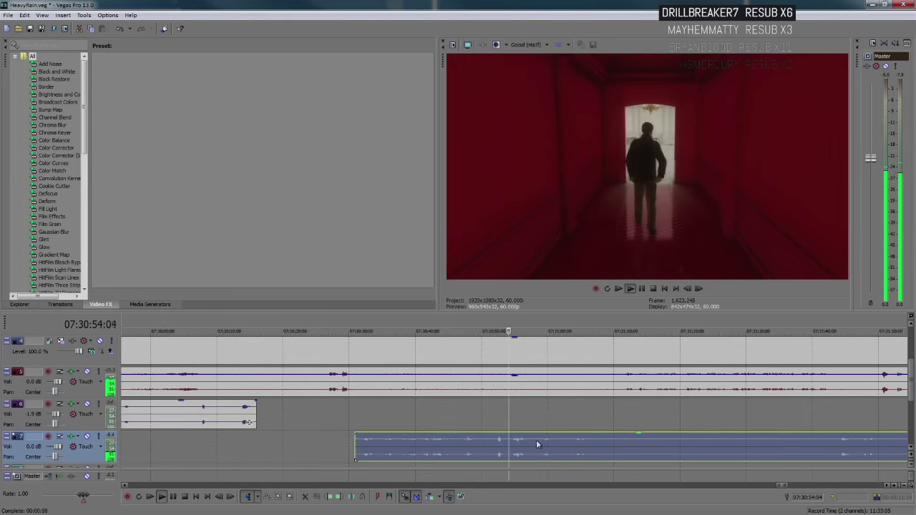
left_click(628, 423)
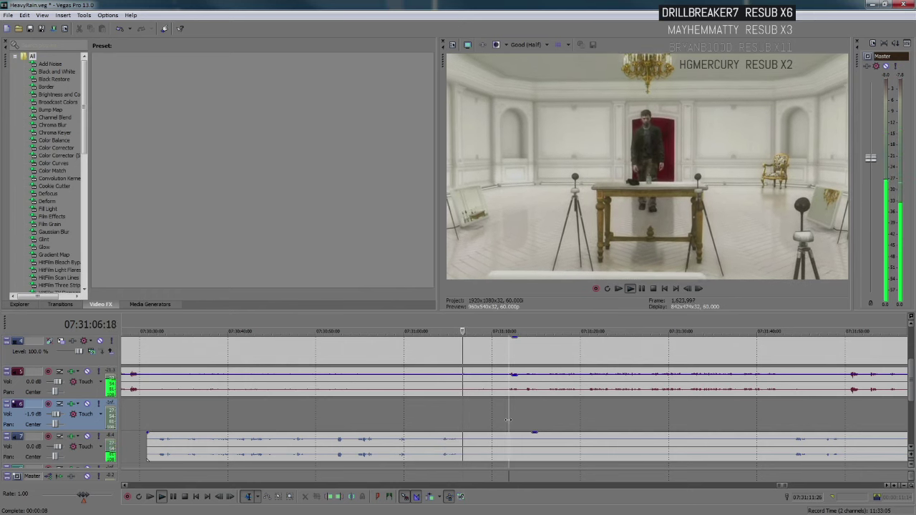
Step: Split the track 7 audio at about 07:31:10, trim the following part's start to about 07:31:42, and pause playback at about 07:31:43
left_click(494, 454)
scroll(545, 451, "down", 5)
scroll(623, 422, "up", 4)
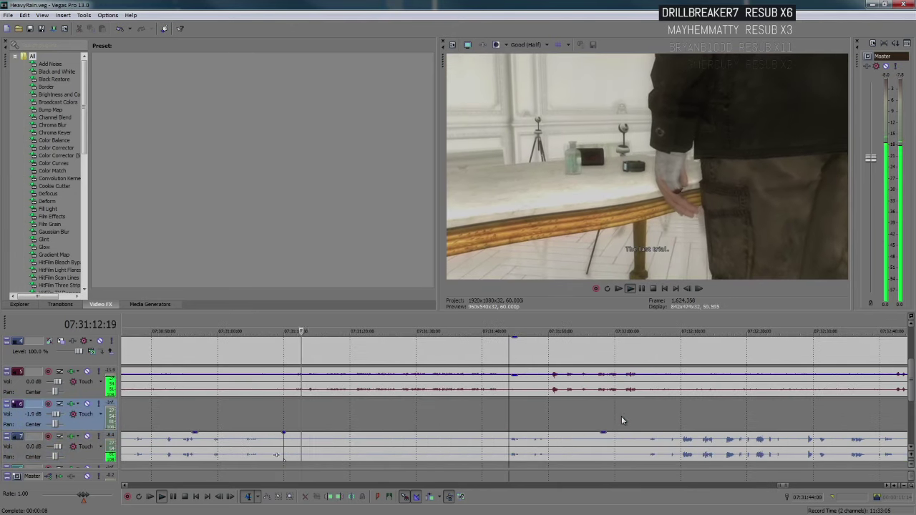
left_click_drag(335, 447, 496, 451)
left_click(550, 419)
scroll(550, 418, "right", 2)
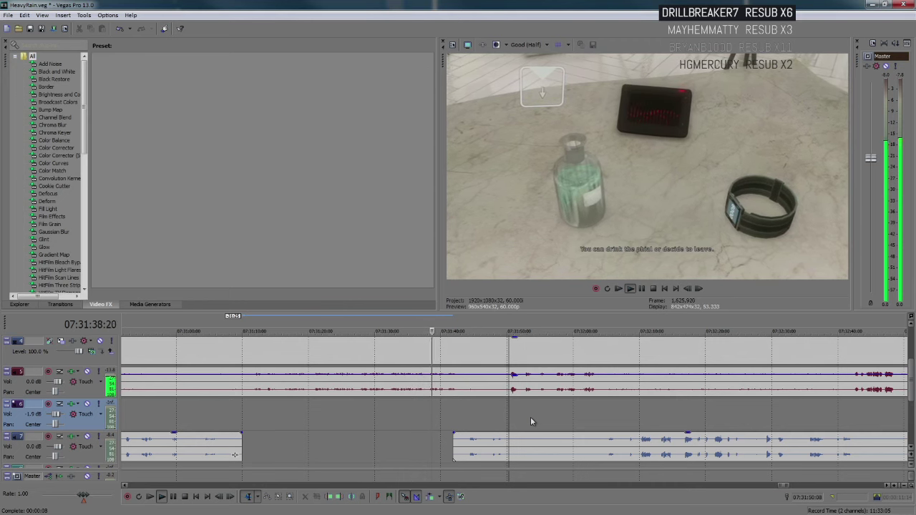
scroll(530, 417, "up", 1)
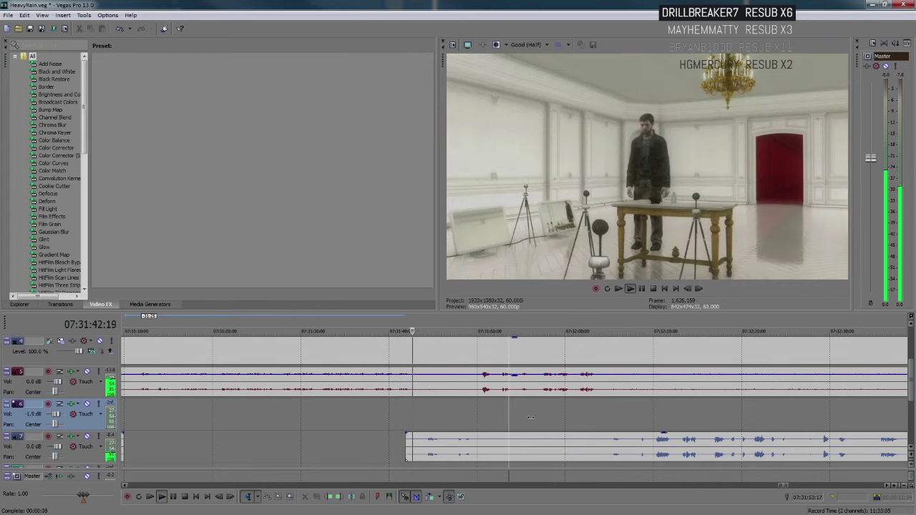
key("Return")
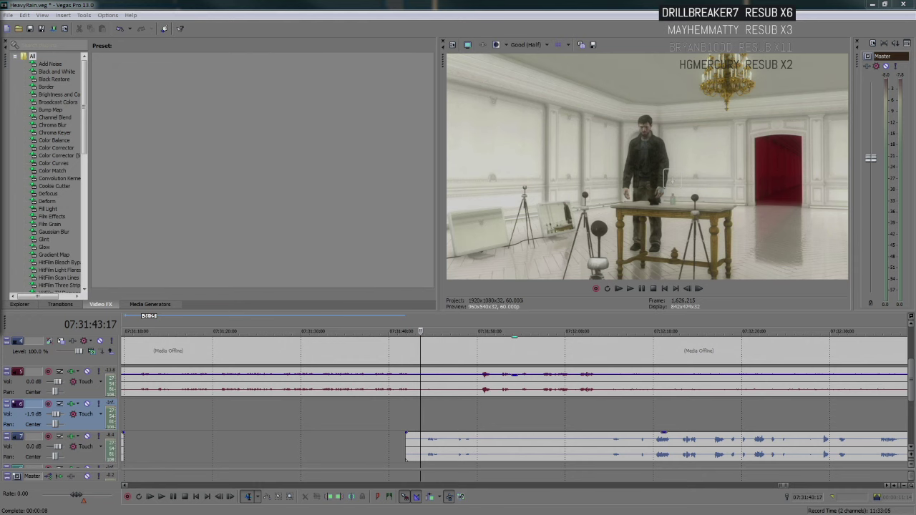
Step: Switch to the browser, view the results of the "Poison drinkin?" Straw Poll, and return to Vegas Pro
left_click(18, 158)
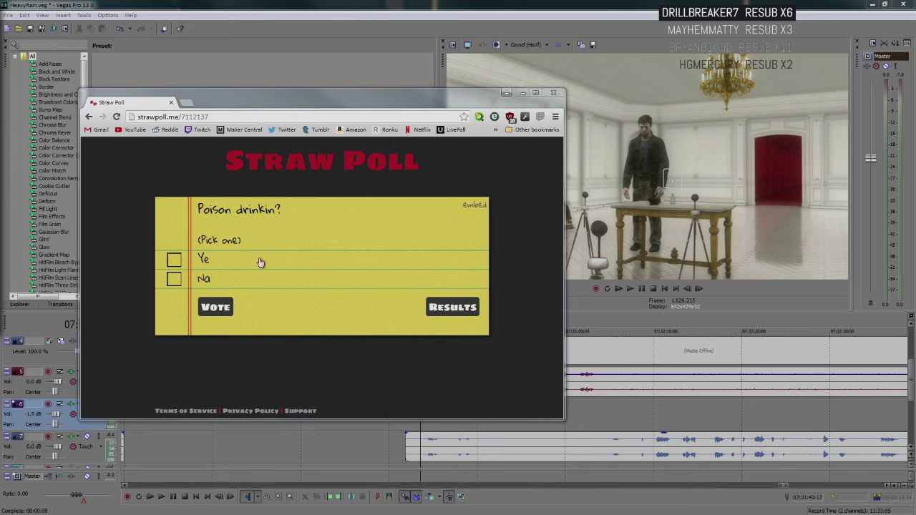
left_click(452, 307)
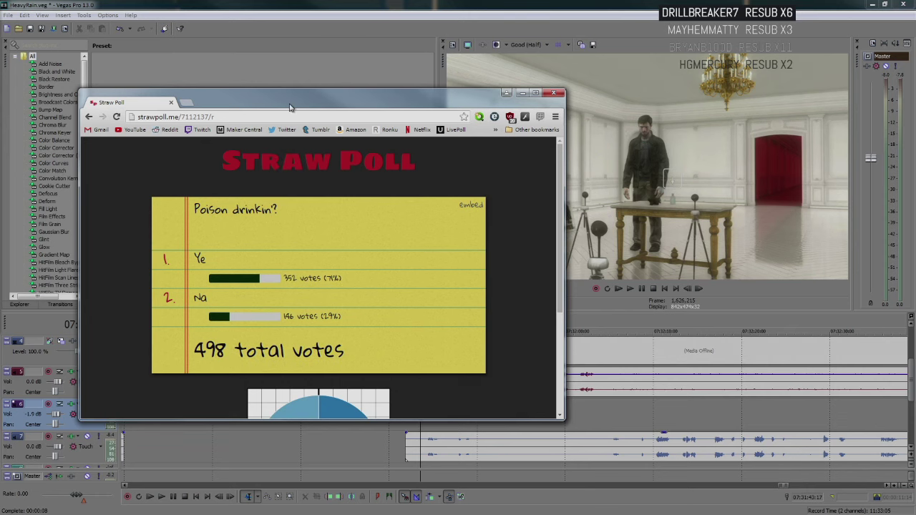
key("alt+Tab")
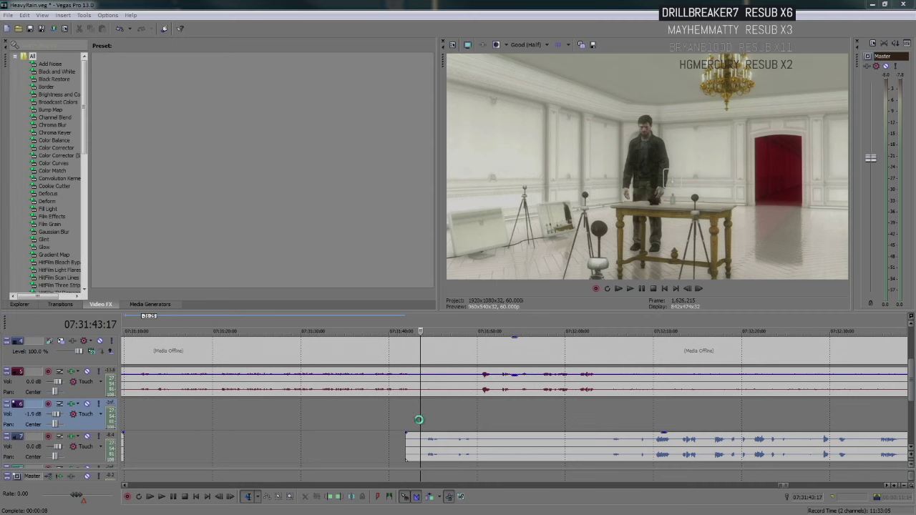
Step: Resume playback, split the track 7 audio at about 07:31:50, and trim the following part's start to about 07:32:04
key("space")
scroll(485, 417, "up", 2)
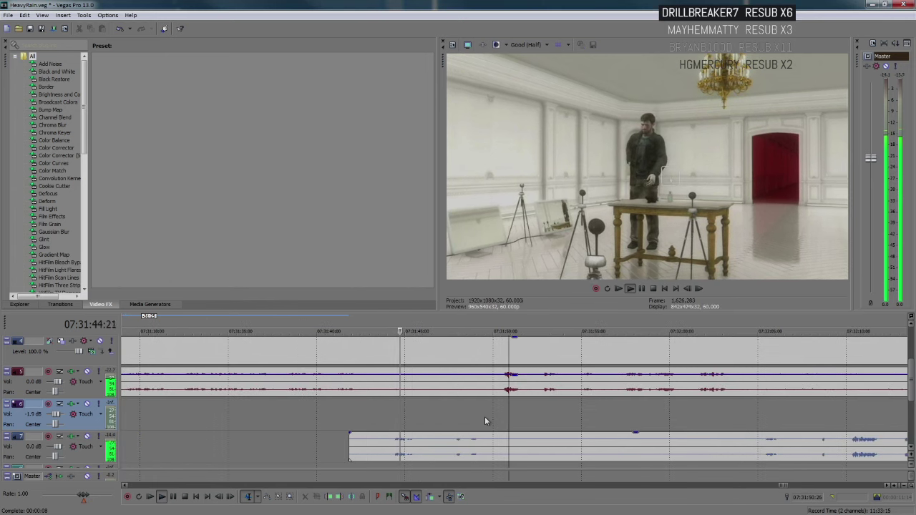
scroll(516, 423, "up", 1)
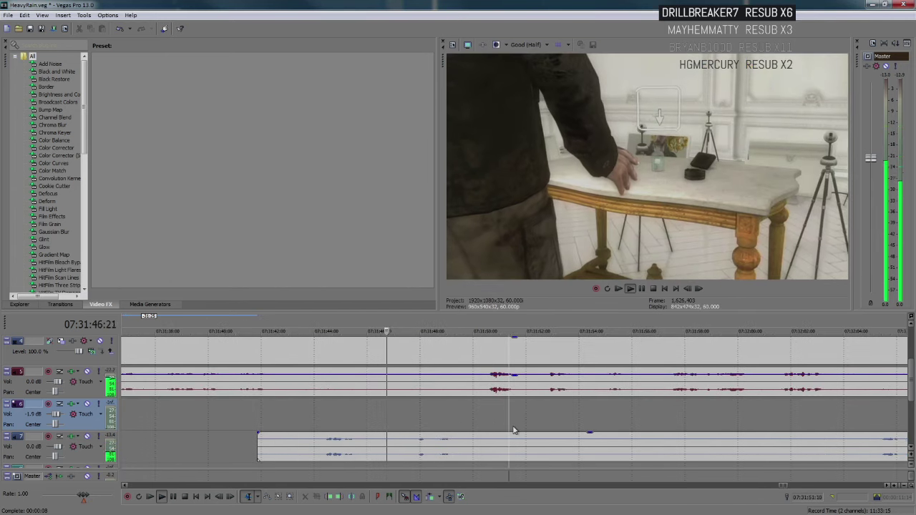
scroll(531, 417, "down", 1)
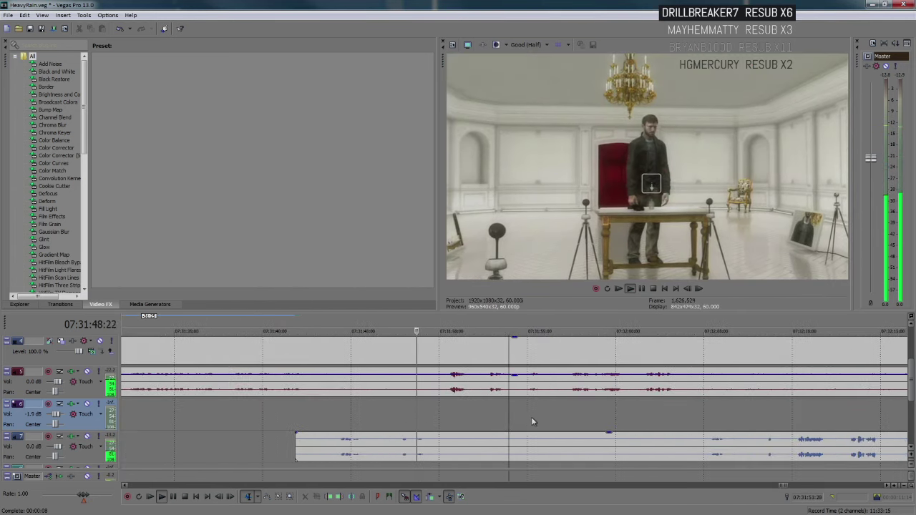
left_click(460, 452)
scroll(501, 444, "down", 2)
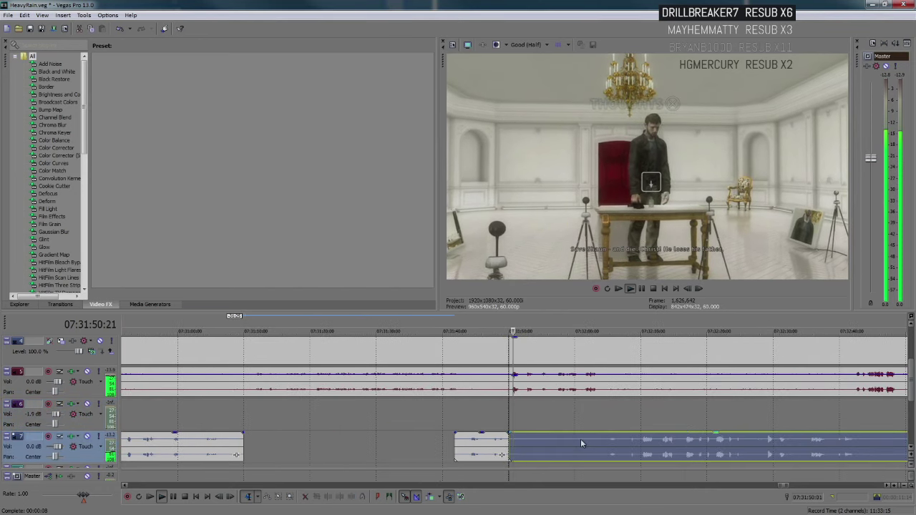
left_click(632, 430)
scroll(632, 430, "up", 2)
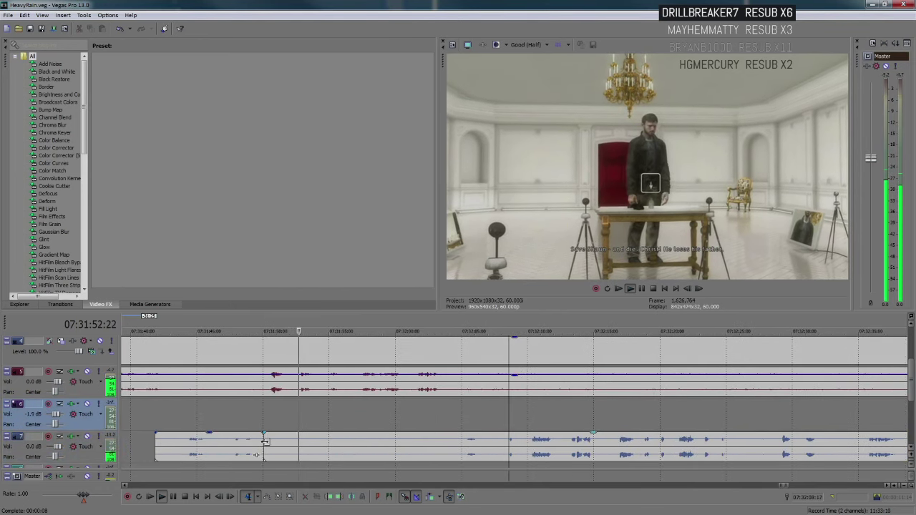
left_click_drag(263, 448, 450, 451)
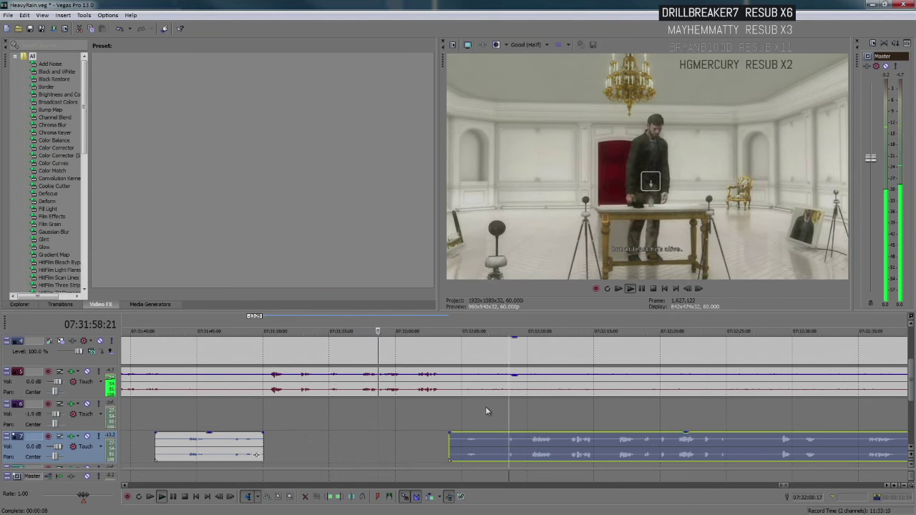
Step: Play on to about 07:32:33, move the last track 7 clip up to track 6 at the same time position, and resume playback
scroll(485, 406, "down", 1)
left_click(587, 405)
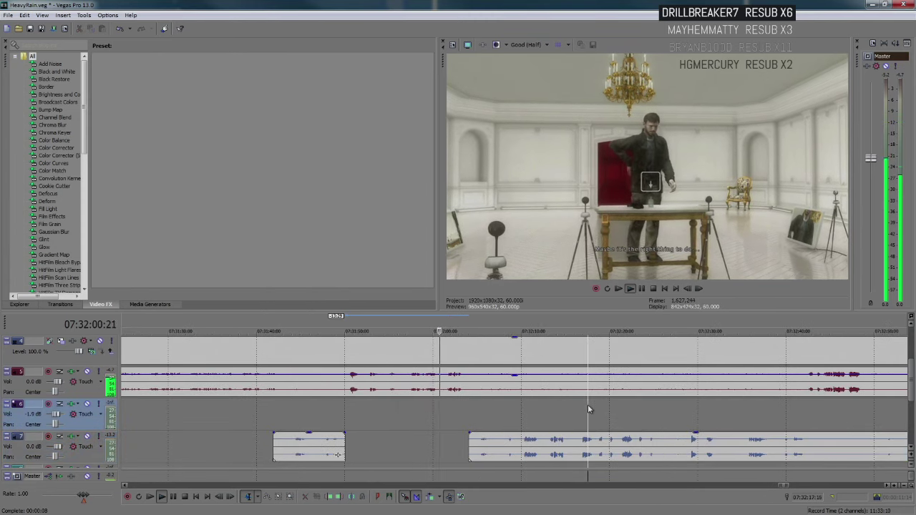
scroll(588, 405, "up", 1)
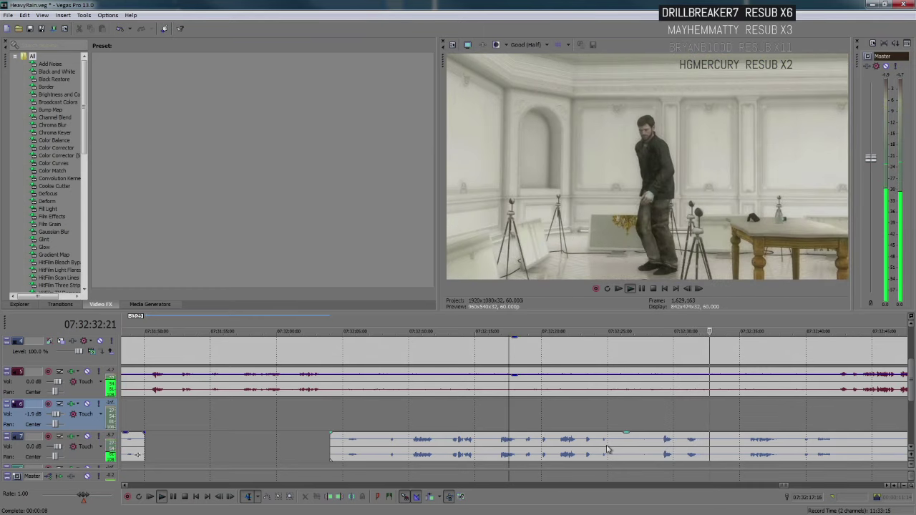
key("Return")
left_click_drag(607, 450, 606, 423)
key("space")
scroll(605, 426, "down", 2)
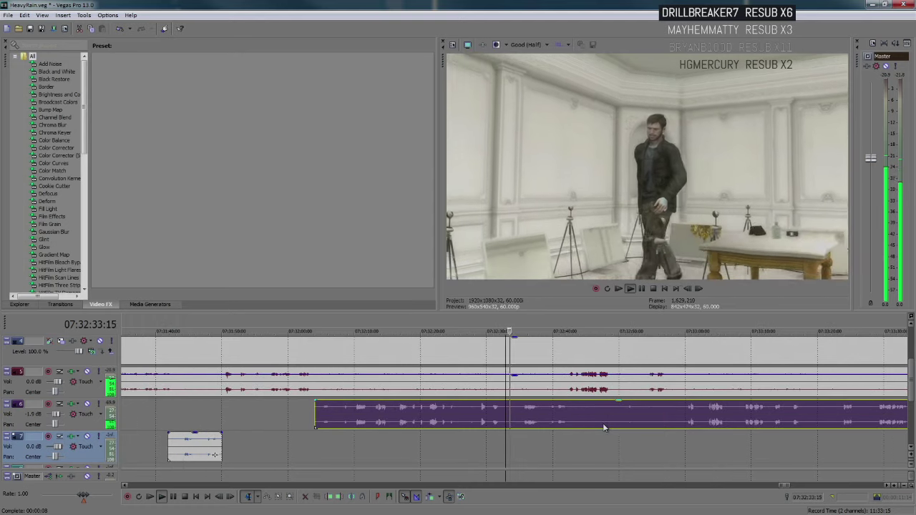
Step: Play the footage on to about 07:32:50, save the project while paused there, and resume playback
scroll(552, 418, "up", 2)
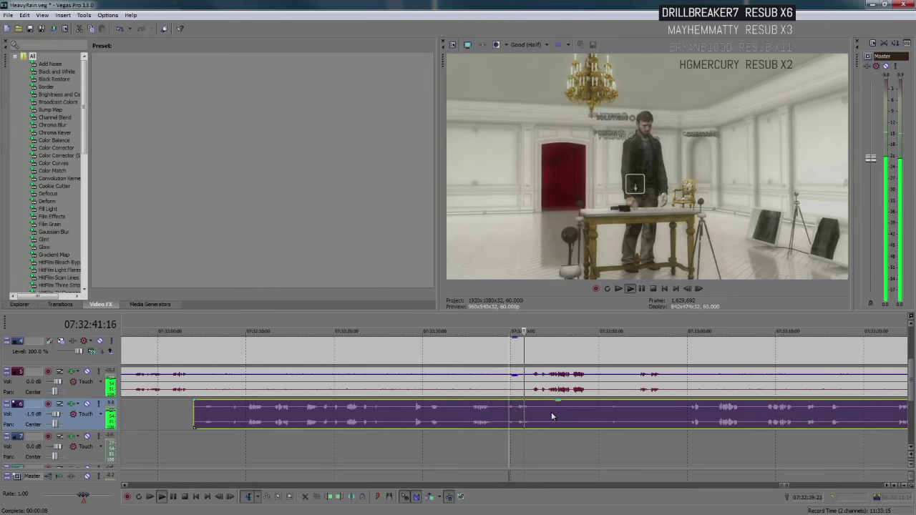
key("Return")
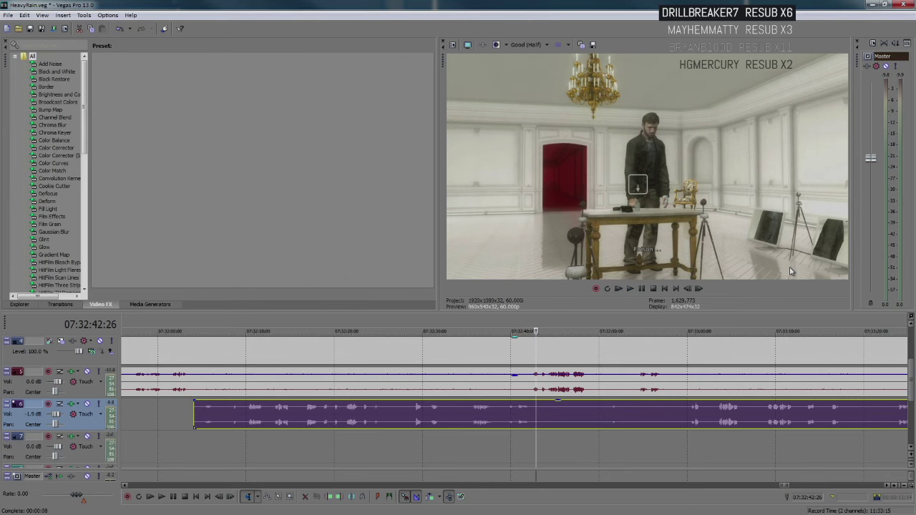
key("space")
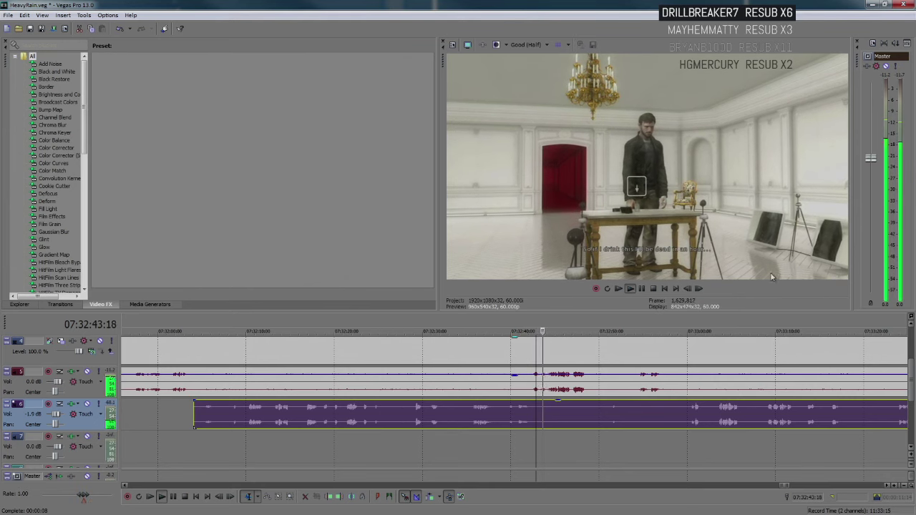
scroll(590, 421, "down", 3)
scroll(591, 421, "up", 2)
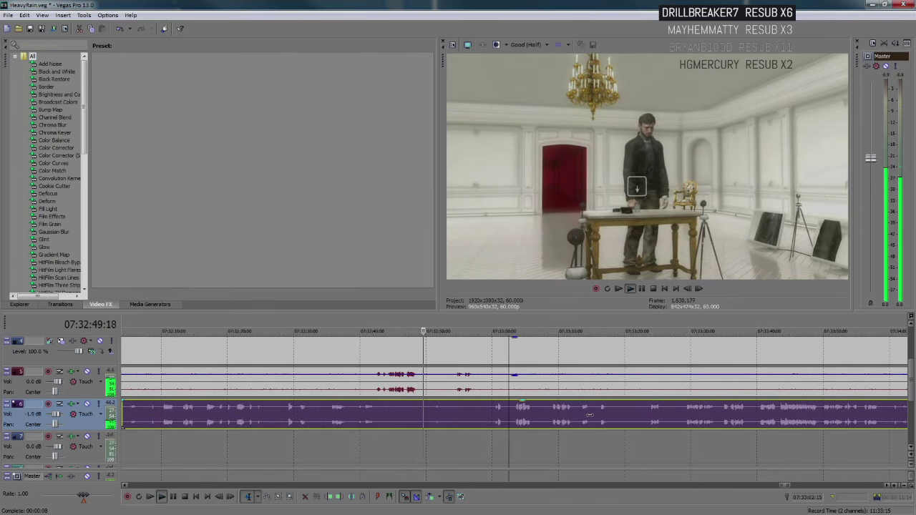
key("space")
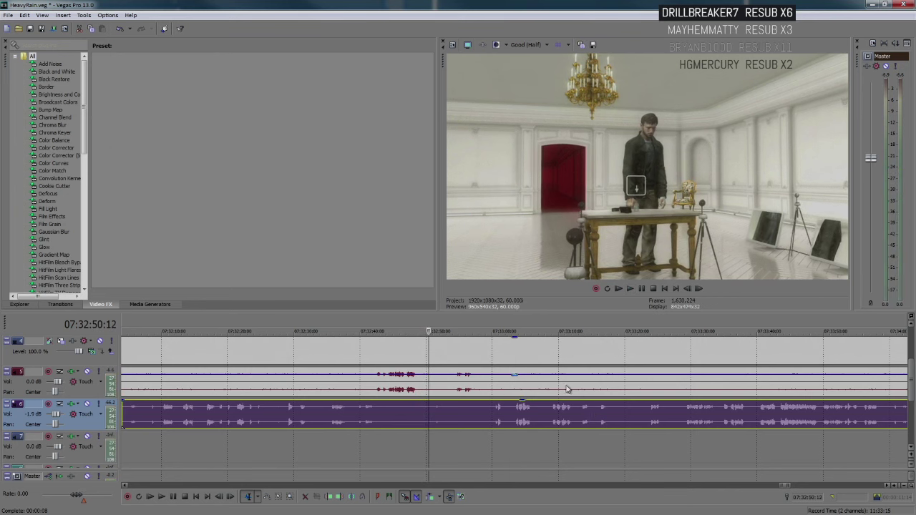
key("space")
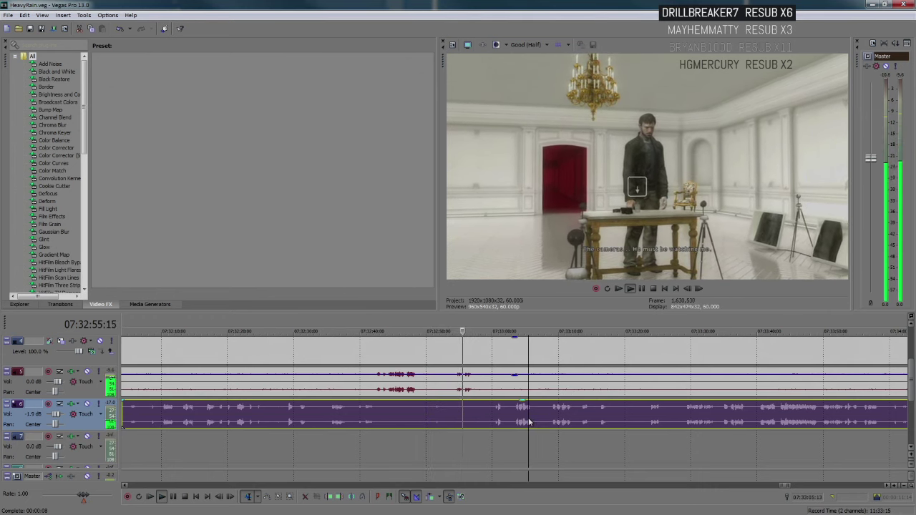
Step: Review the footage and the track 6 audio from about 07:32:55 to 07:34:41, looking for silent stretches
scroll(526, 421, "up", 1)
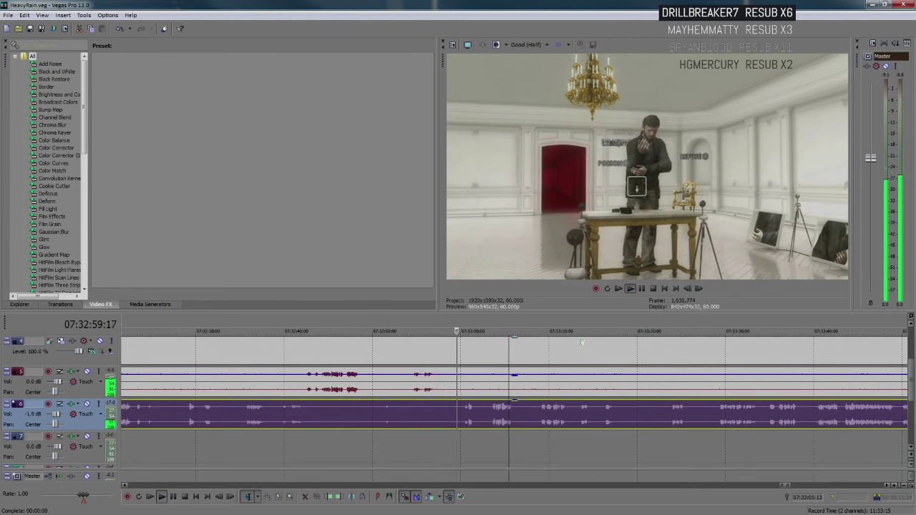
left_click(644, 409)
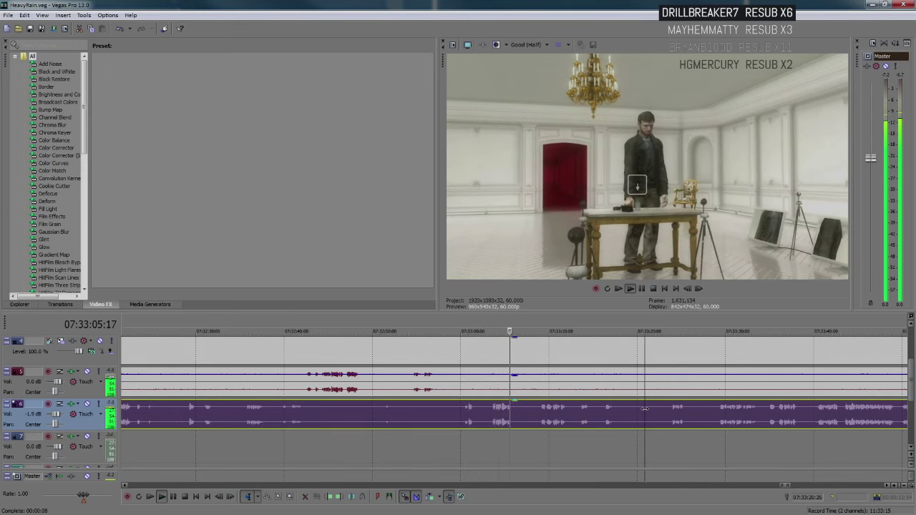
scroll(630, 415, "up", 2)
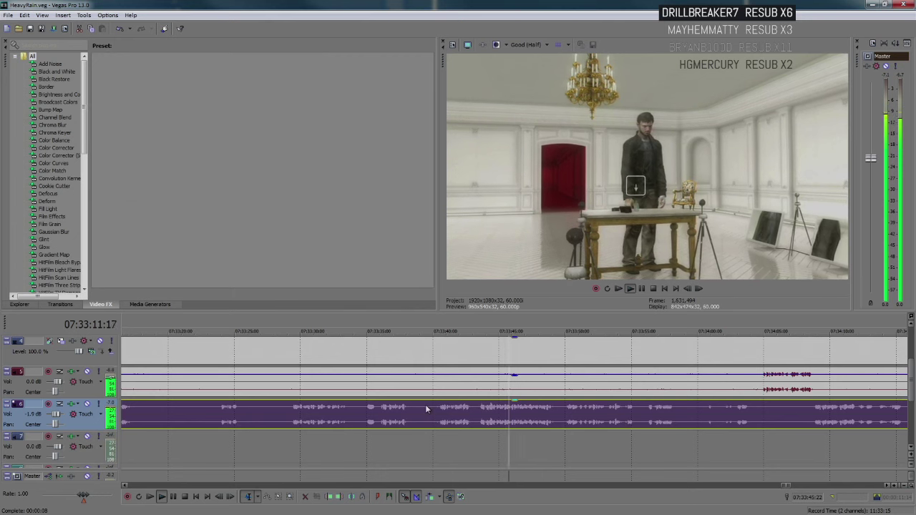
scroll(425, 405, "up", 1)
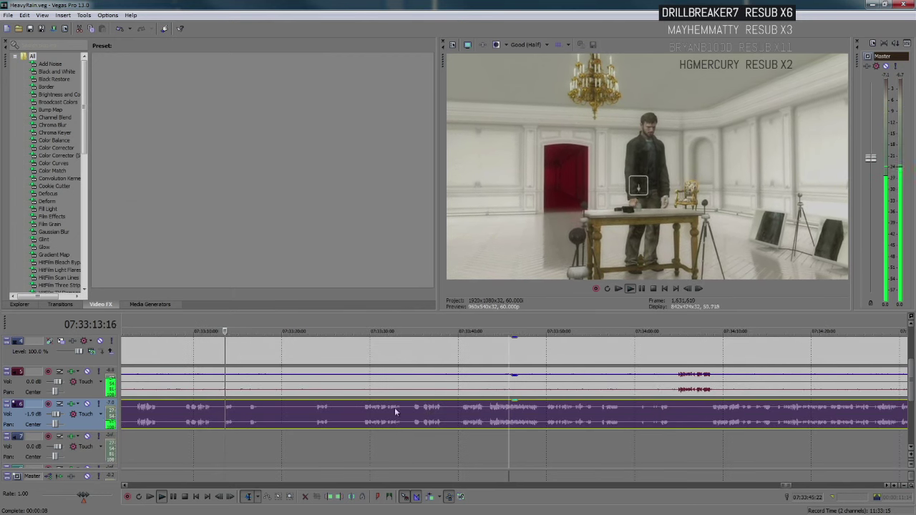
left_click(359, 420)
scroll(410, 413, "up", 1)
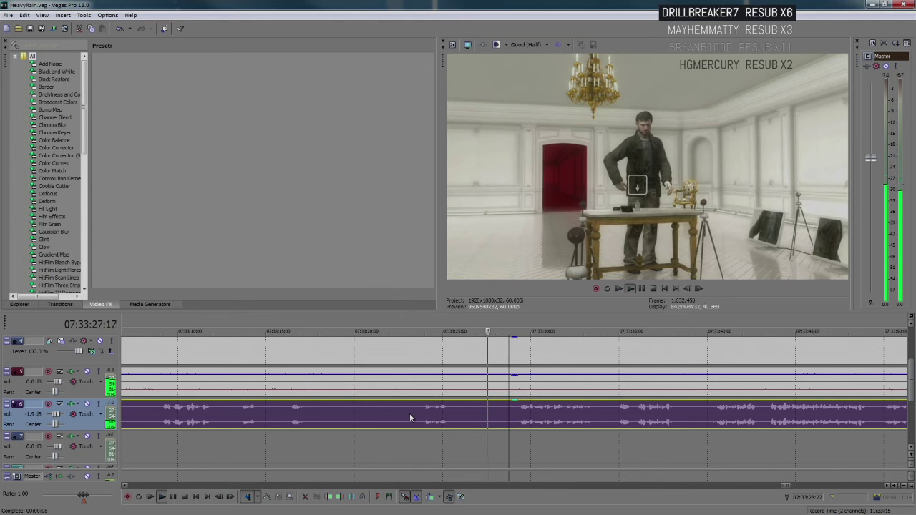
scroll(410, 413, "down", 3)
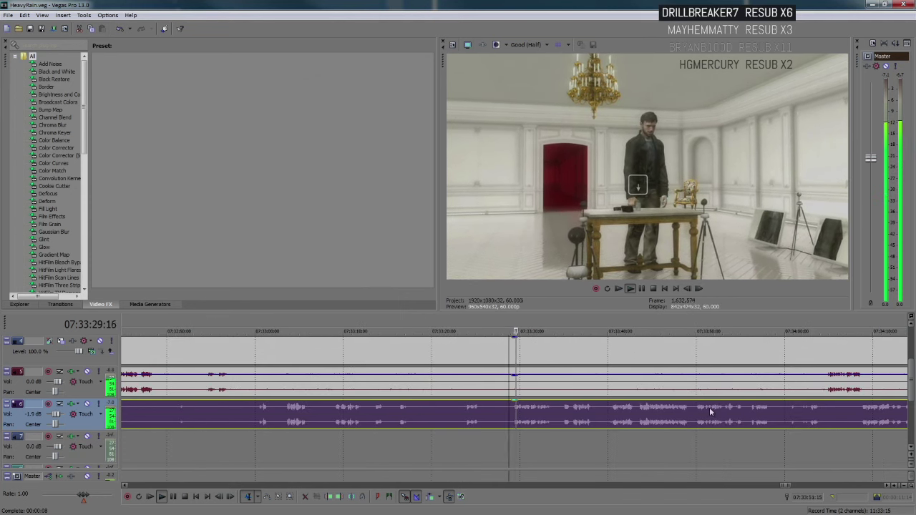
scroll(710, 407, "up", 2)
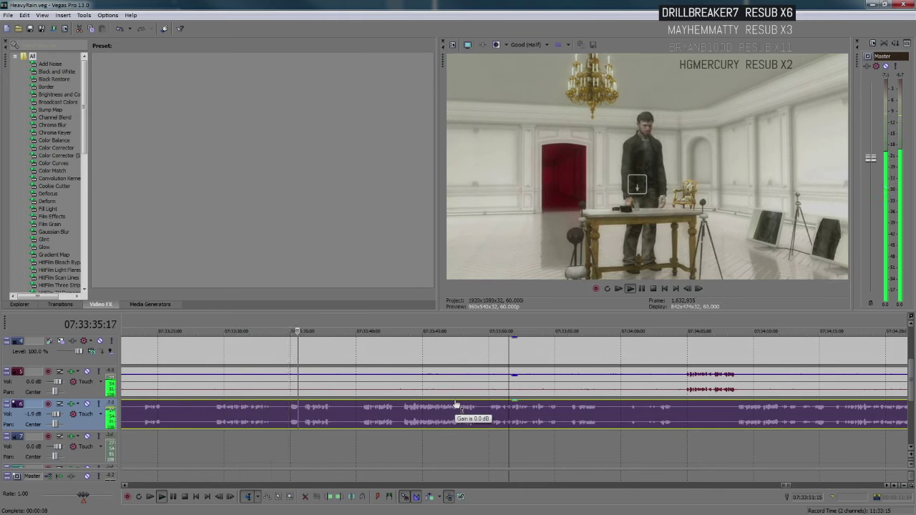
scroll(535, 414, "down", 2)
scroll(611, 414, "up", 2)
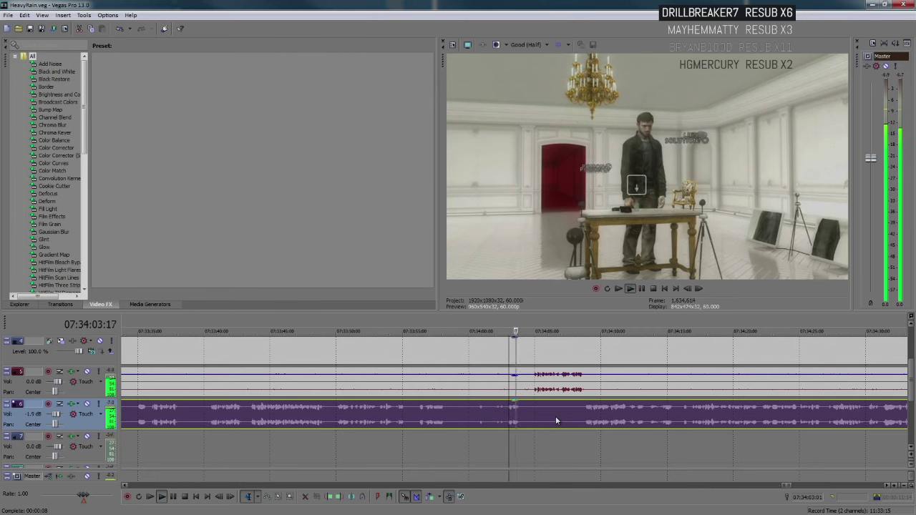
scroll(556, 421, "down", 2)
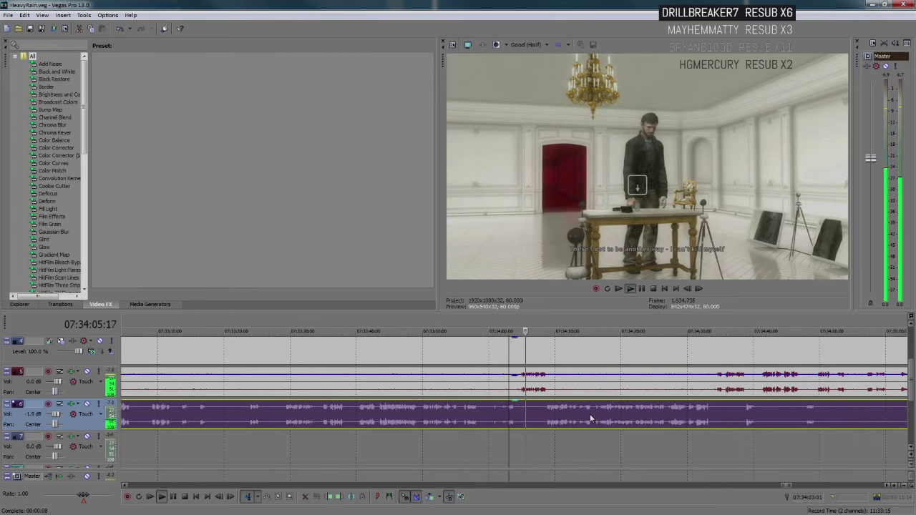
scroll(584, 421, "right", 4)
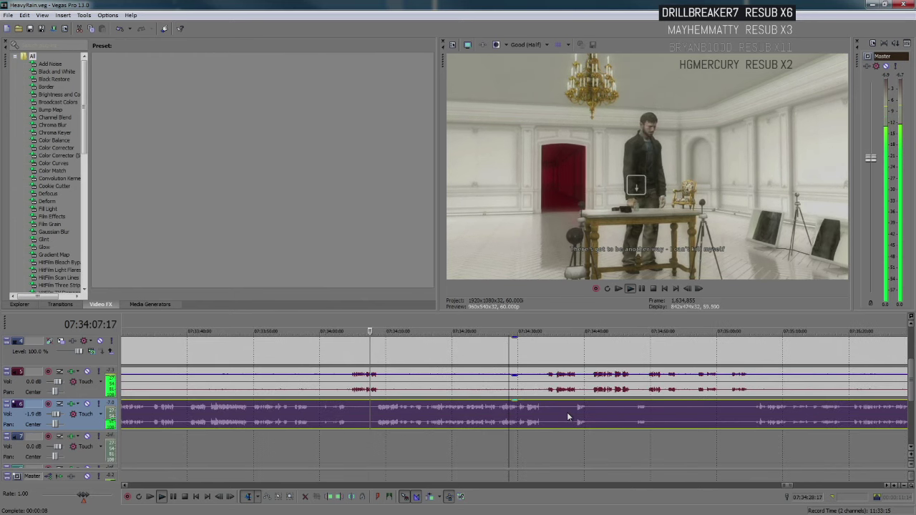
scroll(548, 409, "up", 1)
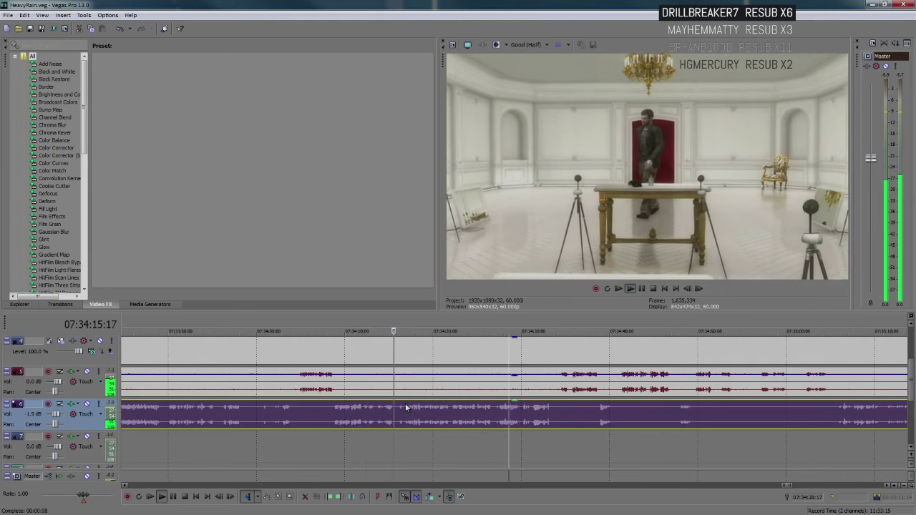
scroll(429, 414, "down", 2)
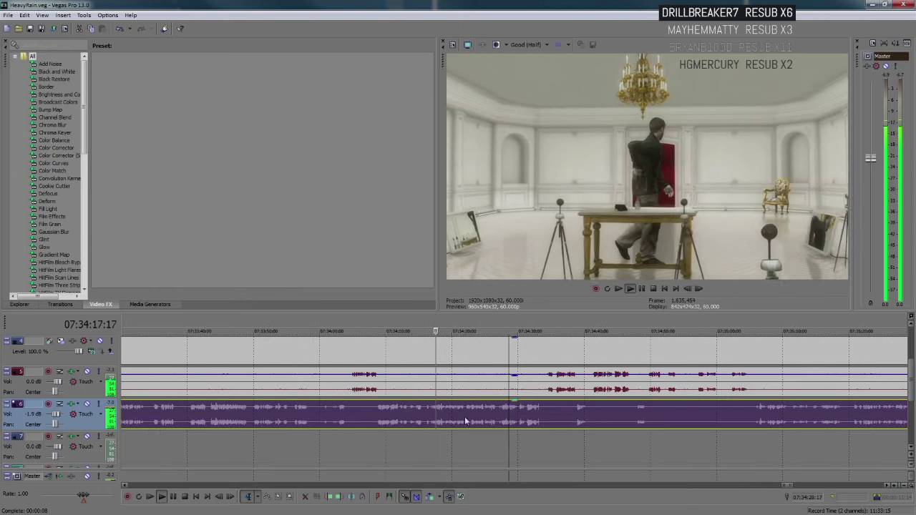
scroll(551, 415, "up", 2)
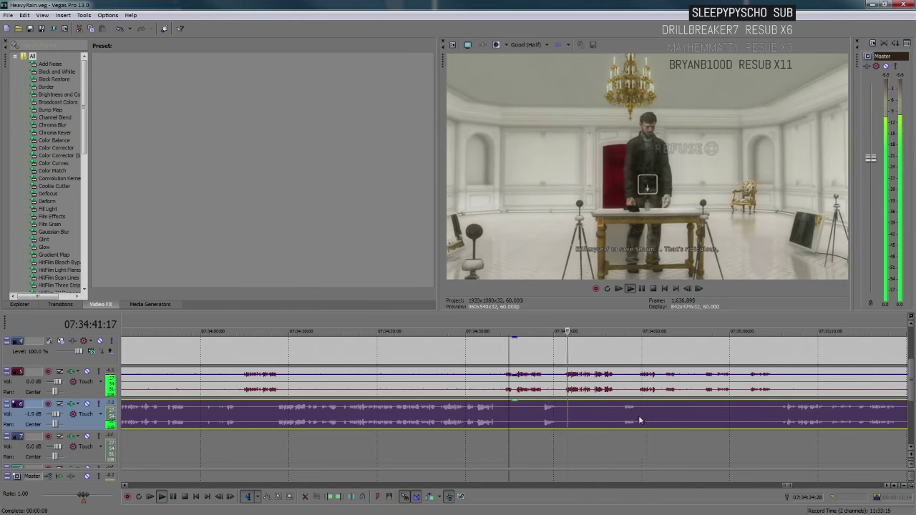
Step: Split the track 6 audio at about 07:34:41 and trim the following part's start to about 07:34:47
scroll(654, 416, "up", 2)
left_click(376, 413)
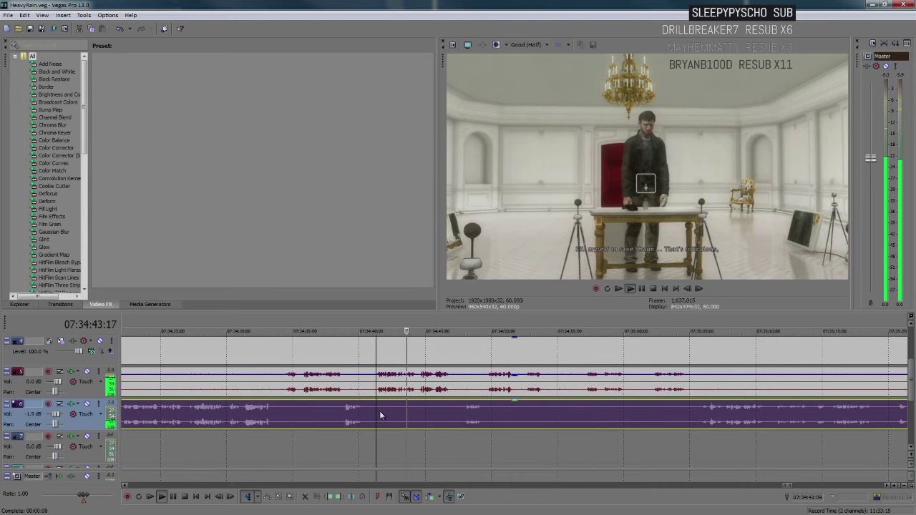
key("s")
left_click_drag(378, 414, 459, 415)
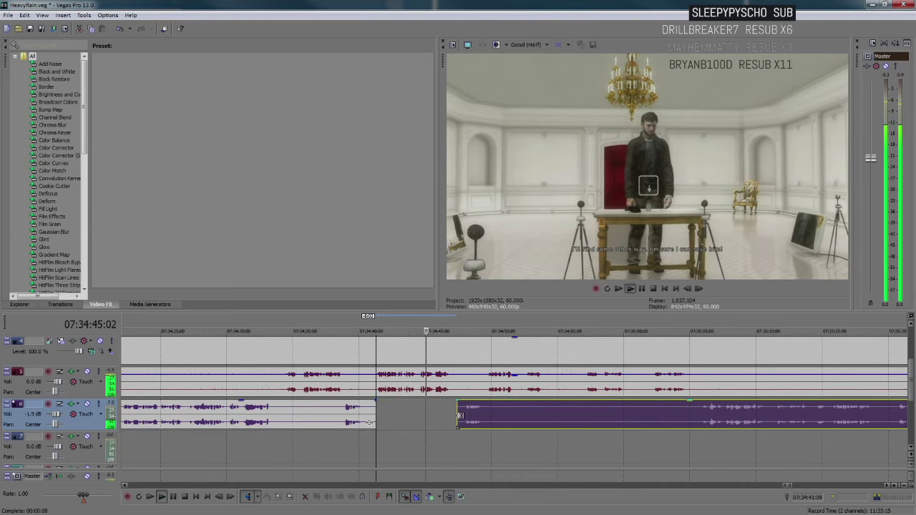
Step: Split the track 6 audio at about 07:34:34 and trim the following short part's start to about 07:34:38
left_click(279, 415)
key("s")
left_click_drag(280, 415, 341, 419)
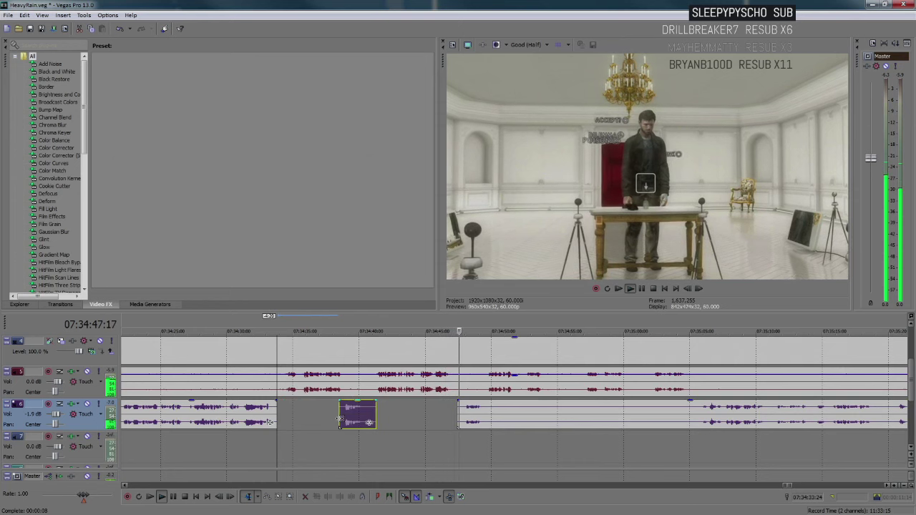
Step: Split the track 6 audio at about 07:34:50 and trim the following part's start to about 07:35:05
left_click(471, 413)
key("s")
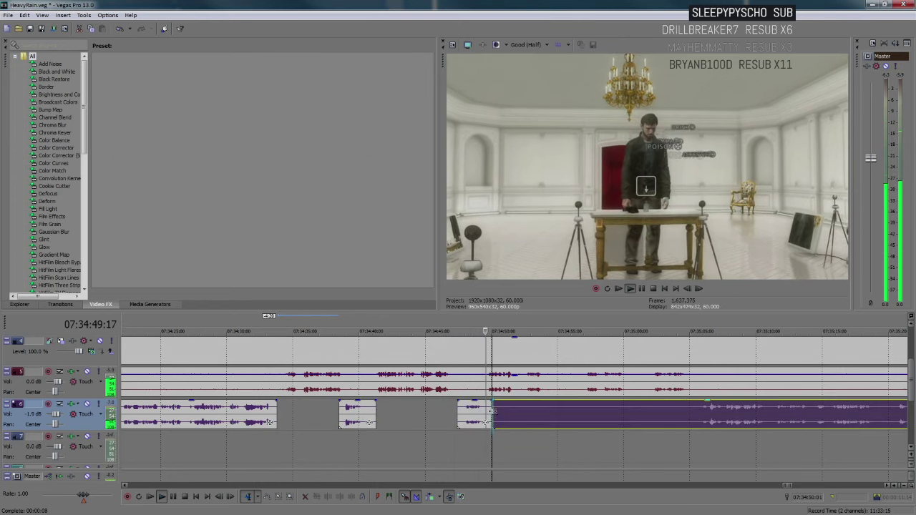
left_click_drag(494, 413, 685, 414)
scroll(568, 420, "down", 3)
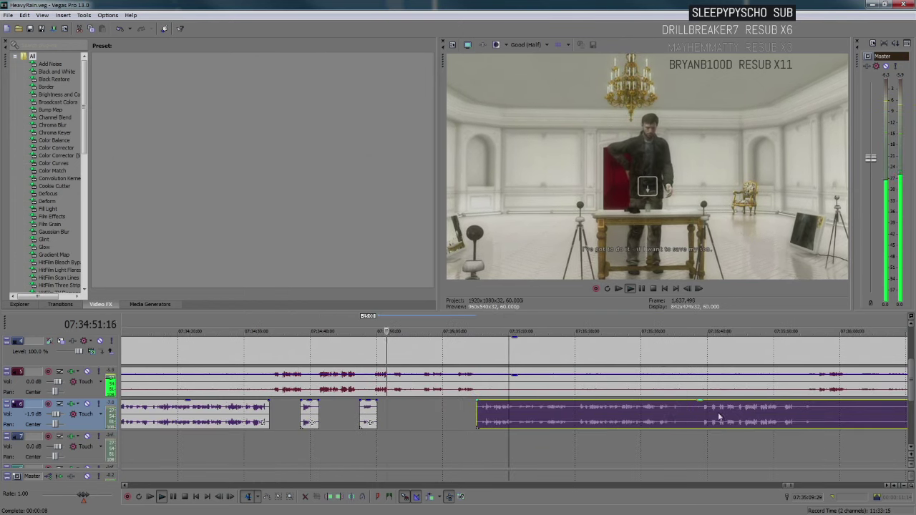
Step: Save the project, review the footage with the track 6 audio, and pause playback at about 07:36:11
scroll(568, 420, "up", 1)
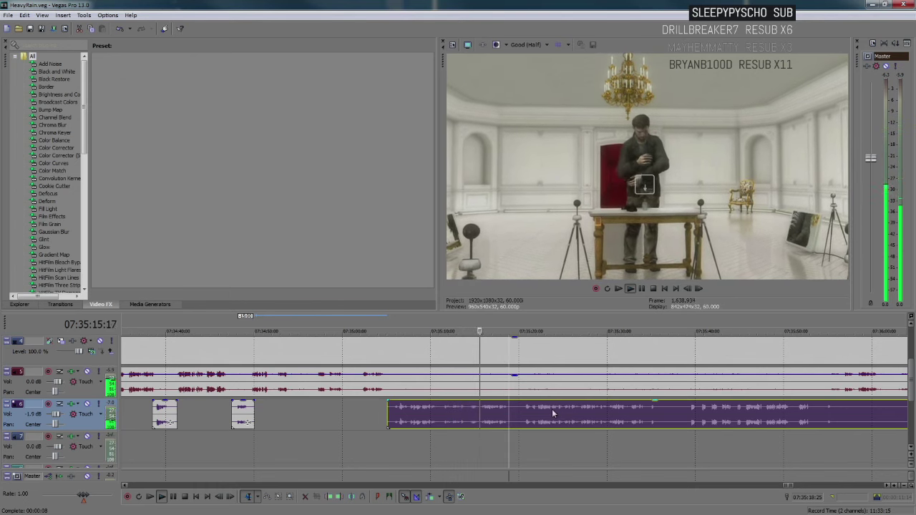
scroll(552, 408, "down", 2)
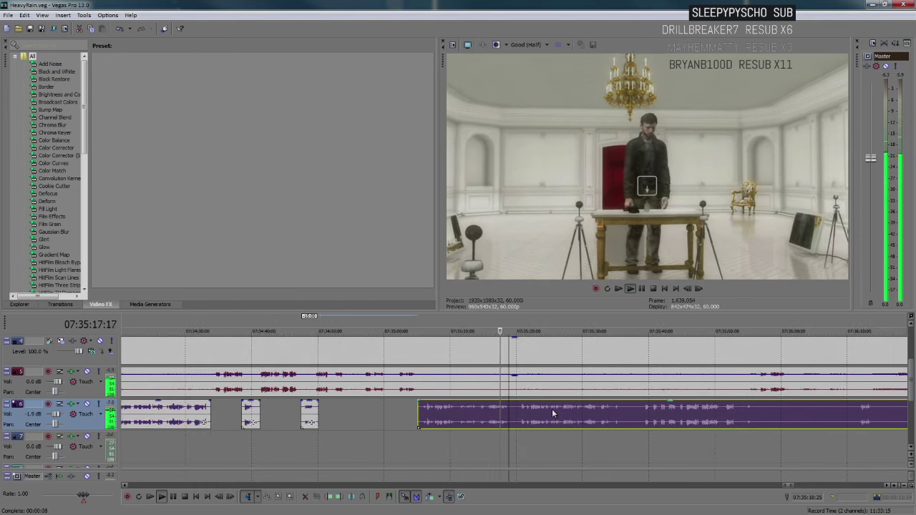
scroll(619, 413, "up", 2)
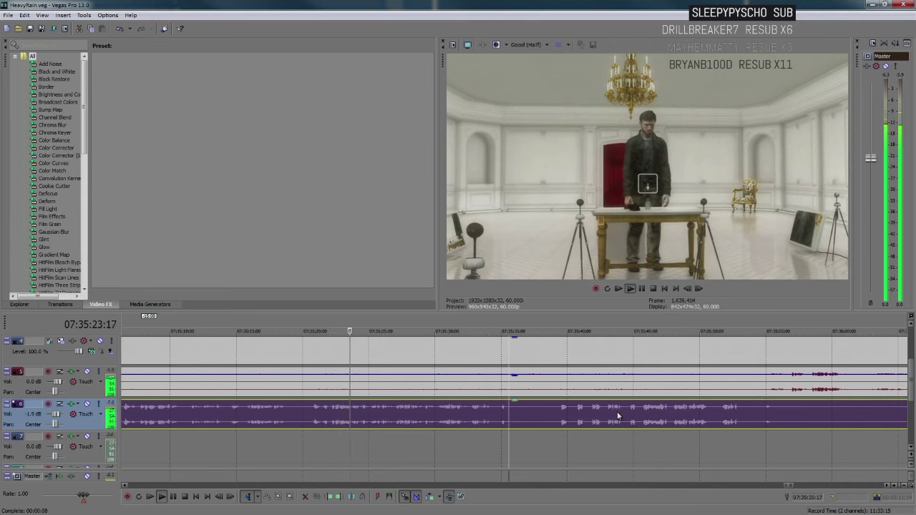
scroll(618, 416, "up", 1)
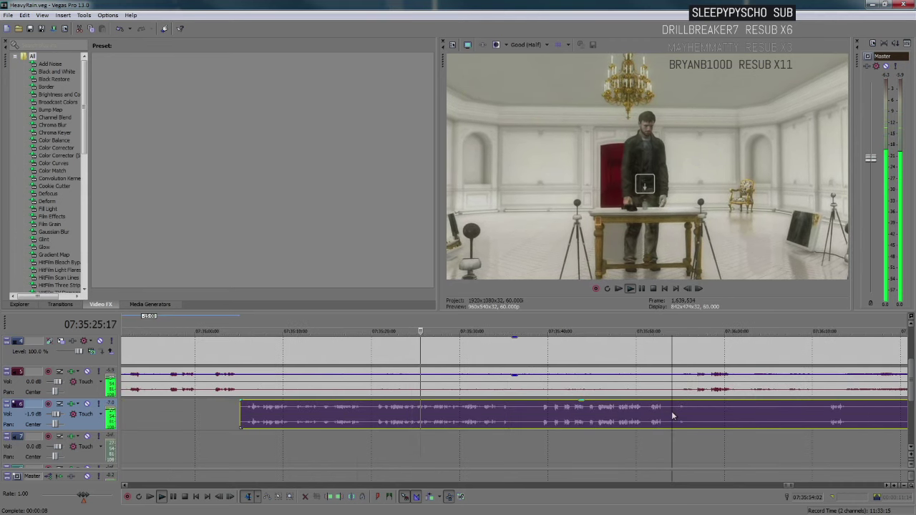
scroll(671, 412, "up", 2)
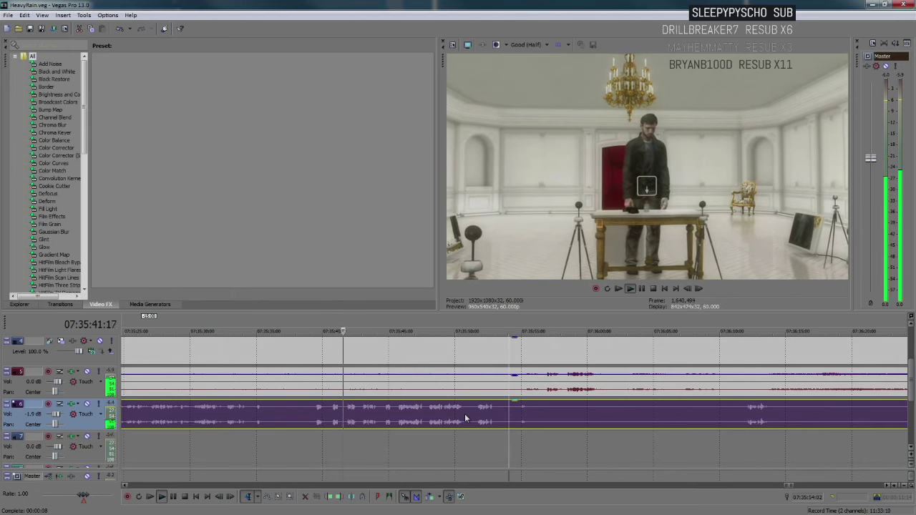
key("Return")
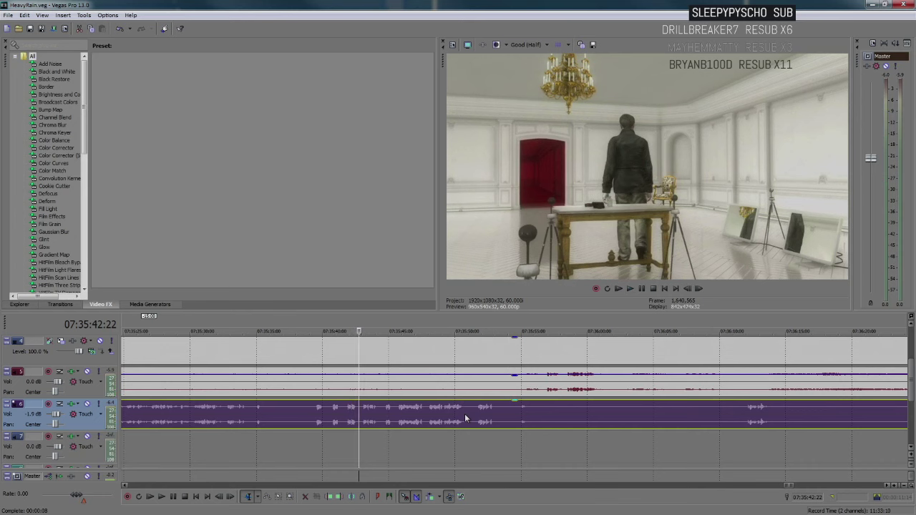
key("space")
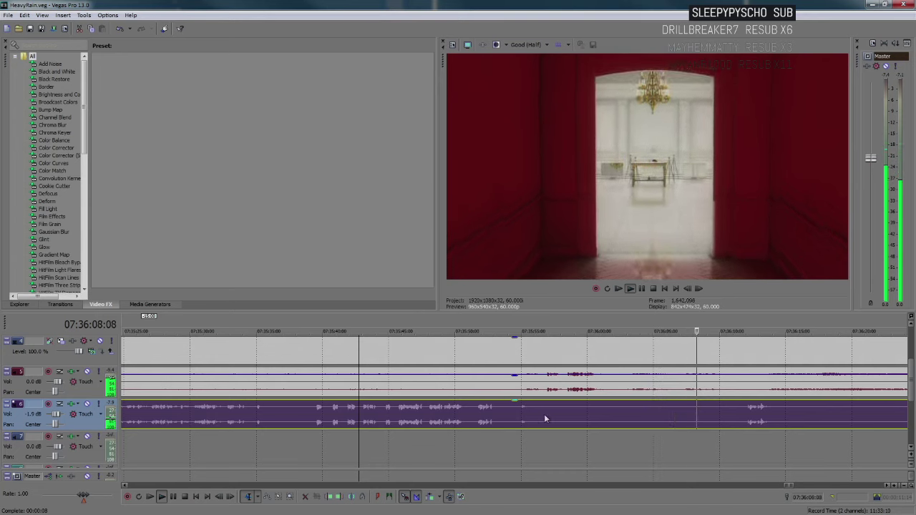
scroll(555, 408, "down", 3)
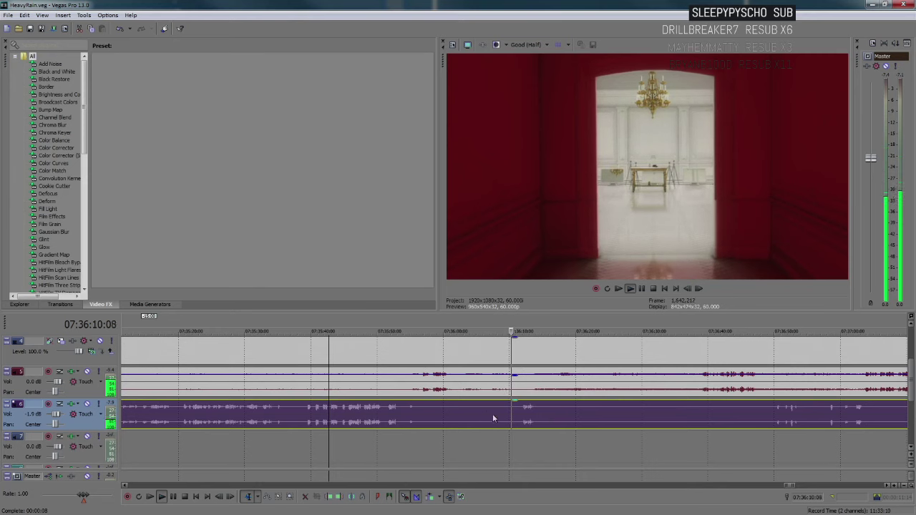
left_click(555, 412)
key("Return")
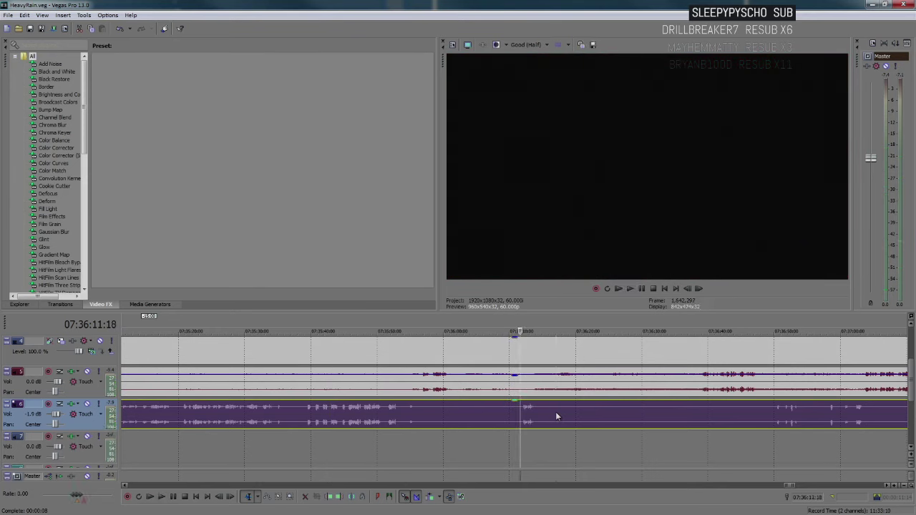